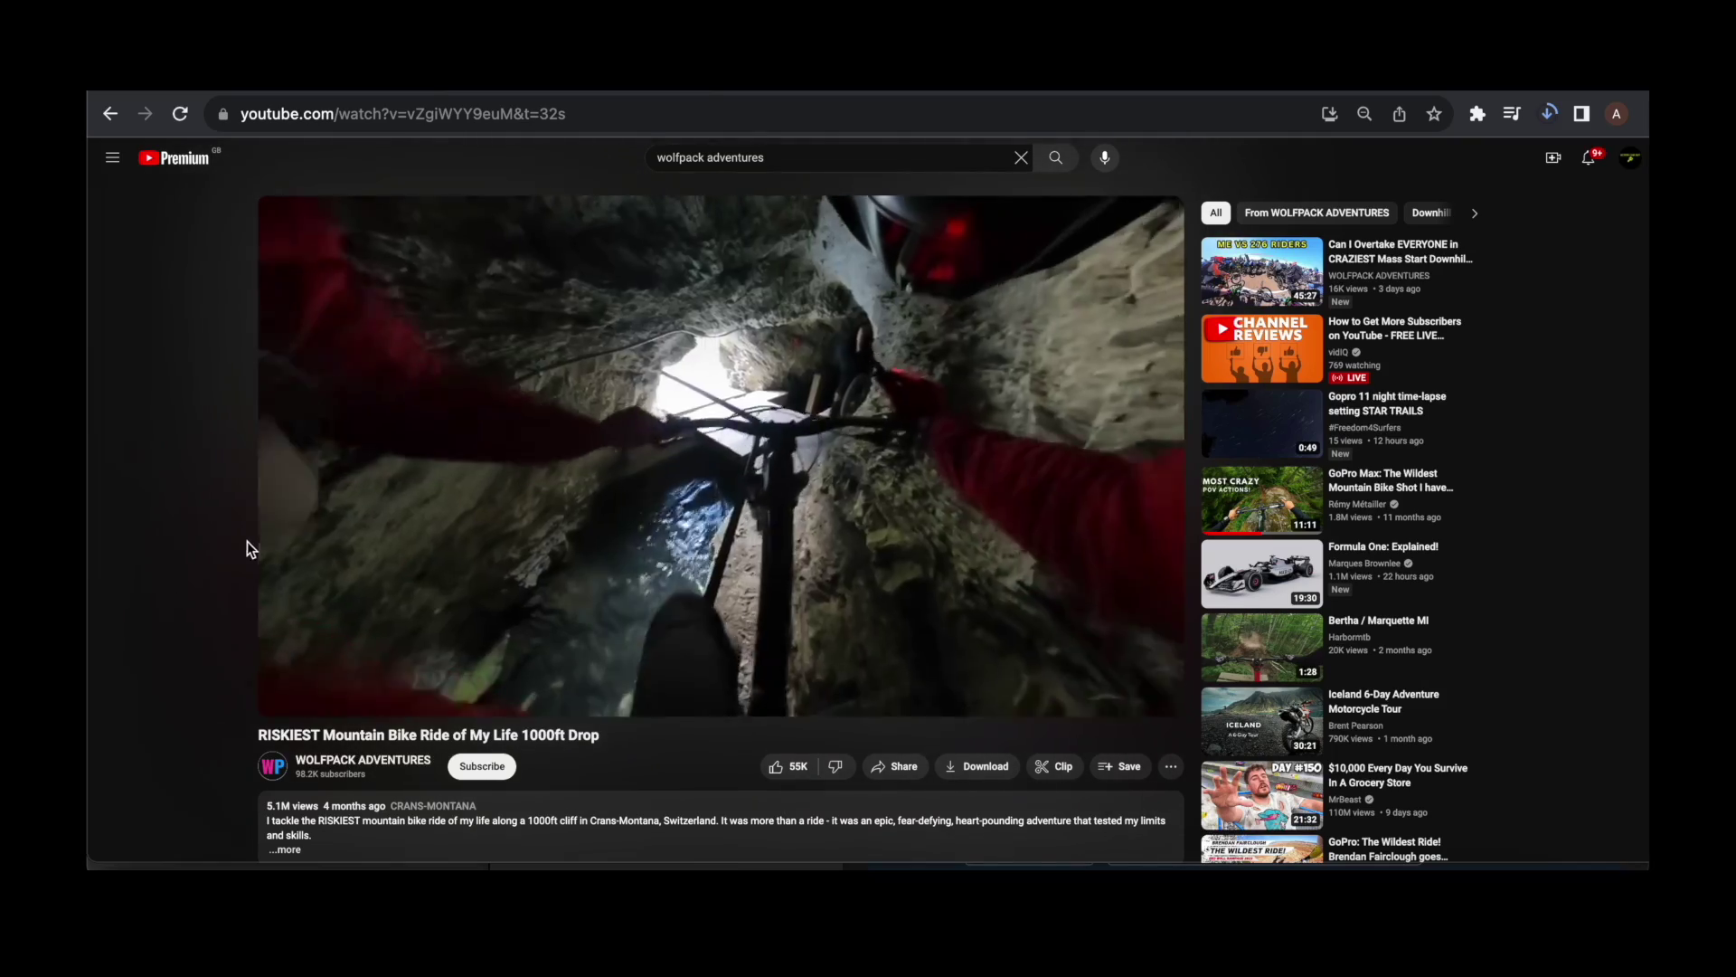
- Scrub the download page's video and scroll down to the Studio 2023 macOS DOWNLOAD button
click(811, 679)
drag(812, 678, 696, 706)
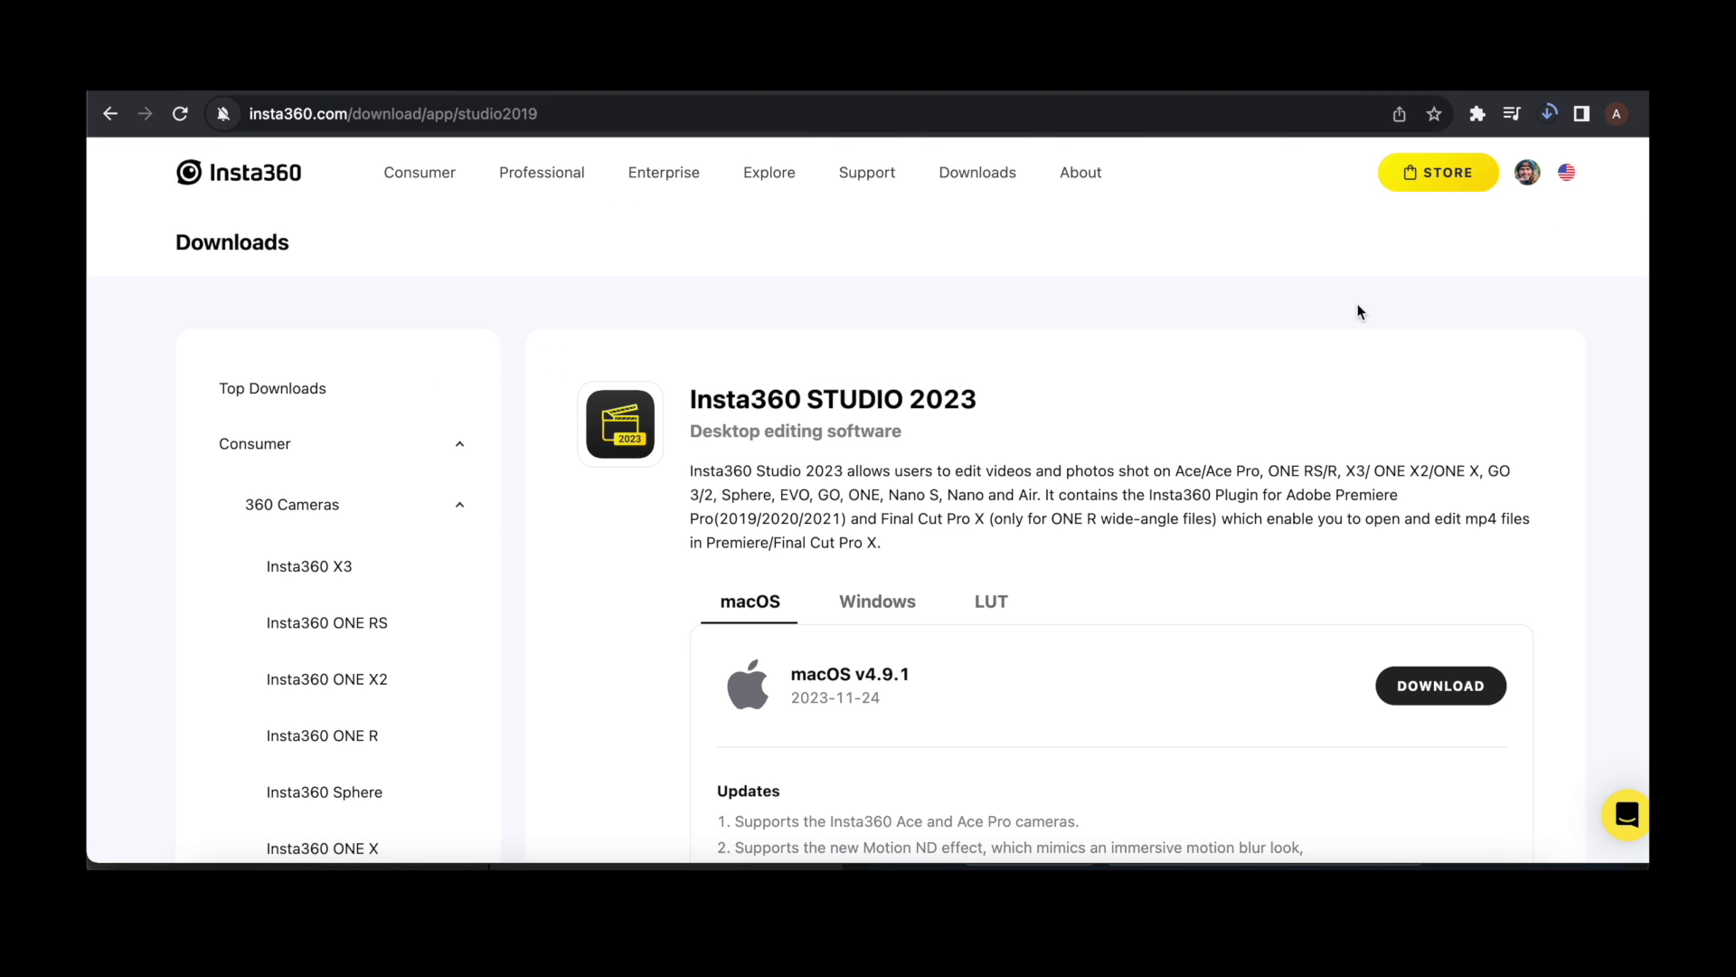
scroll(1427, 500, down, 3)
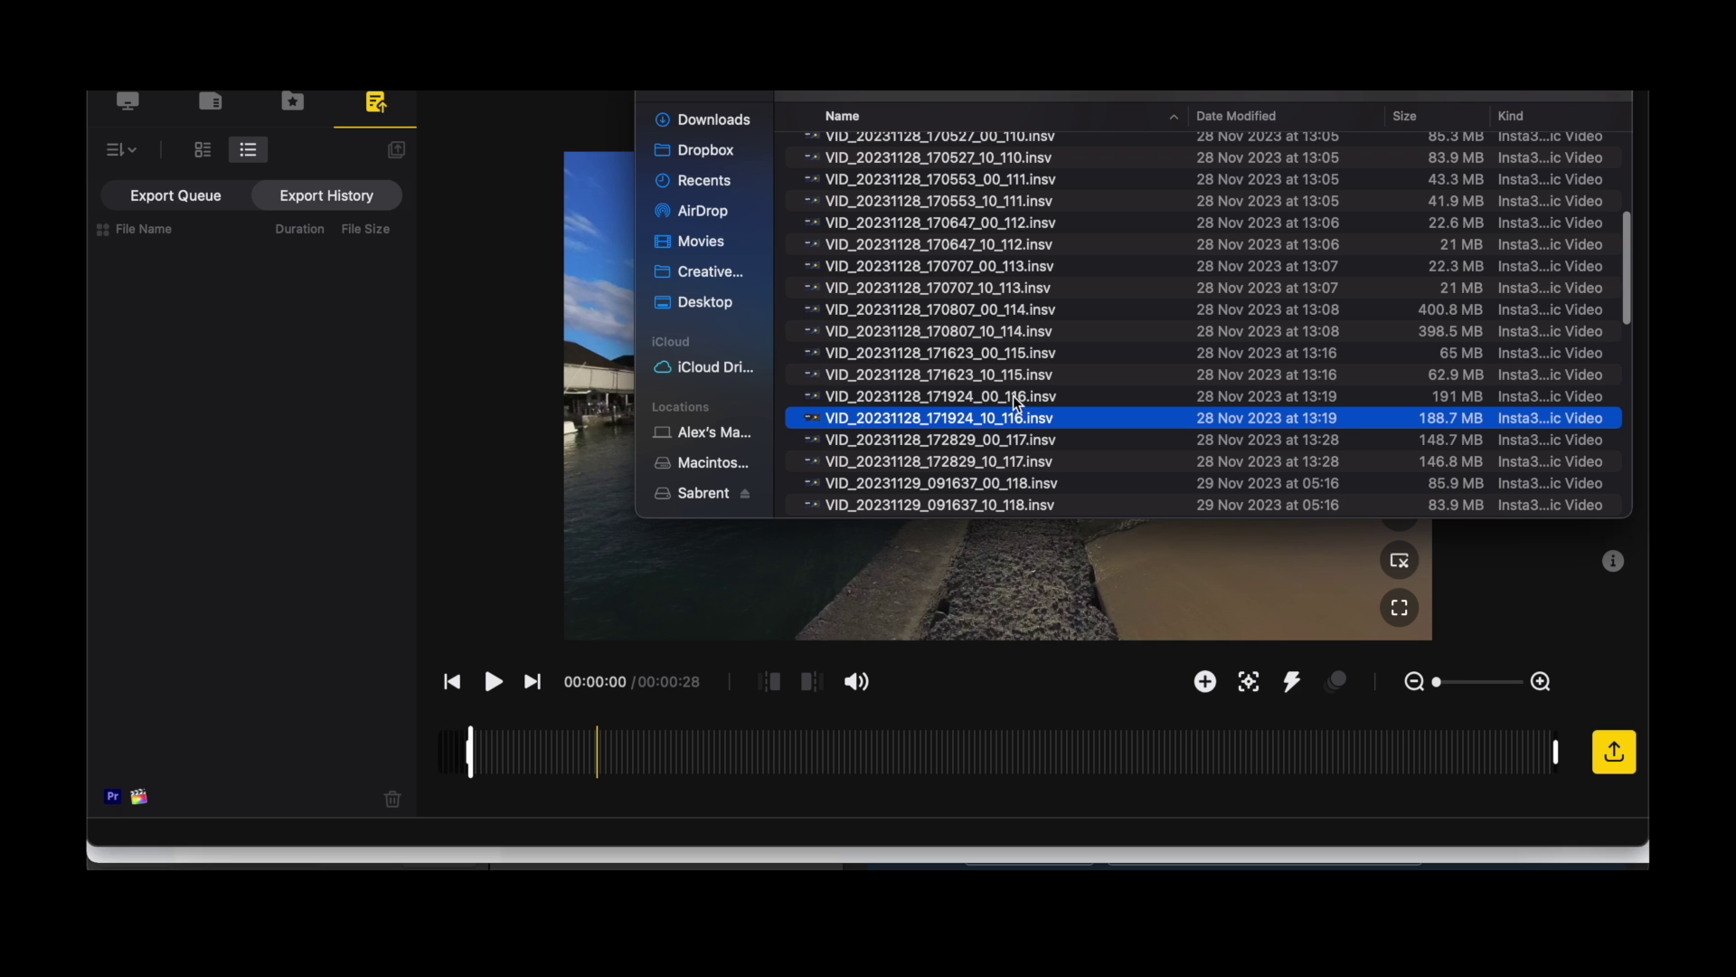
- Import VID_20231128_171924_00_116.insv into Studio and show it in the media library
drag(1015, 397, 286, 391)
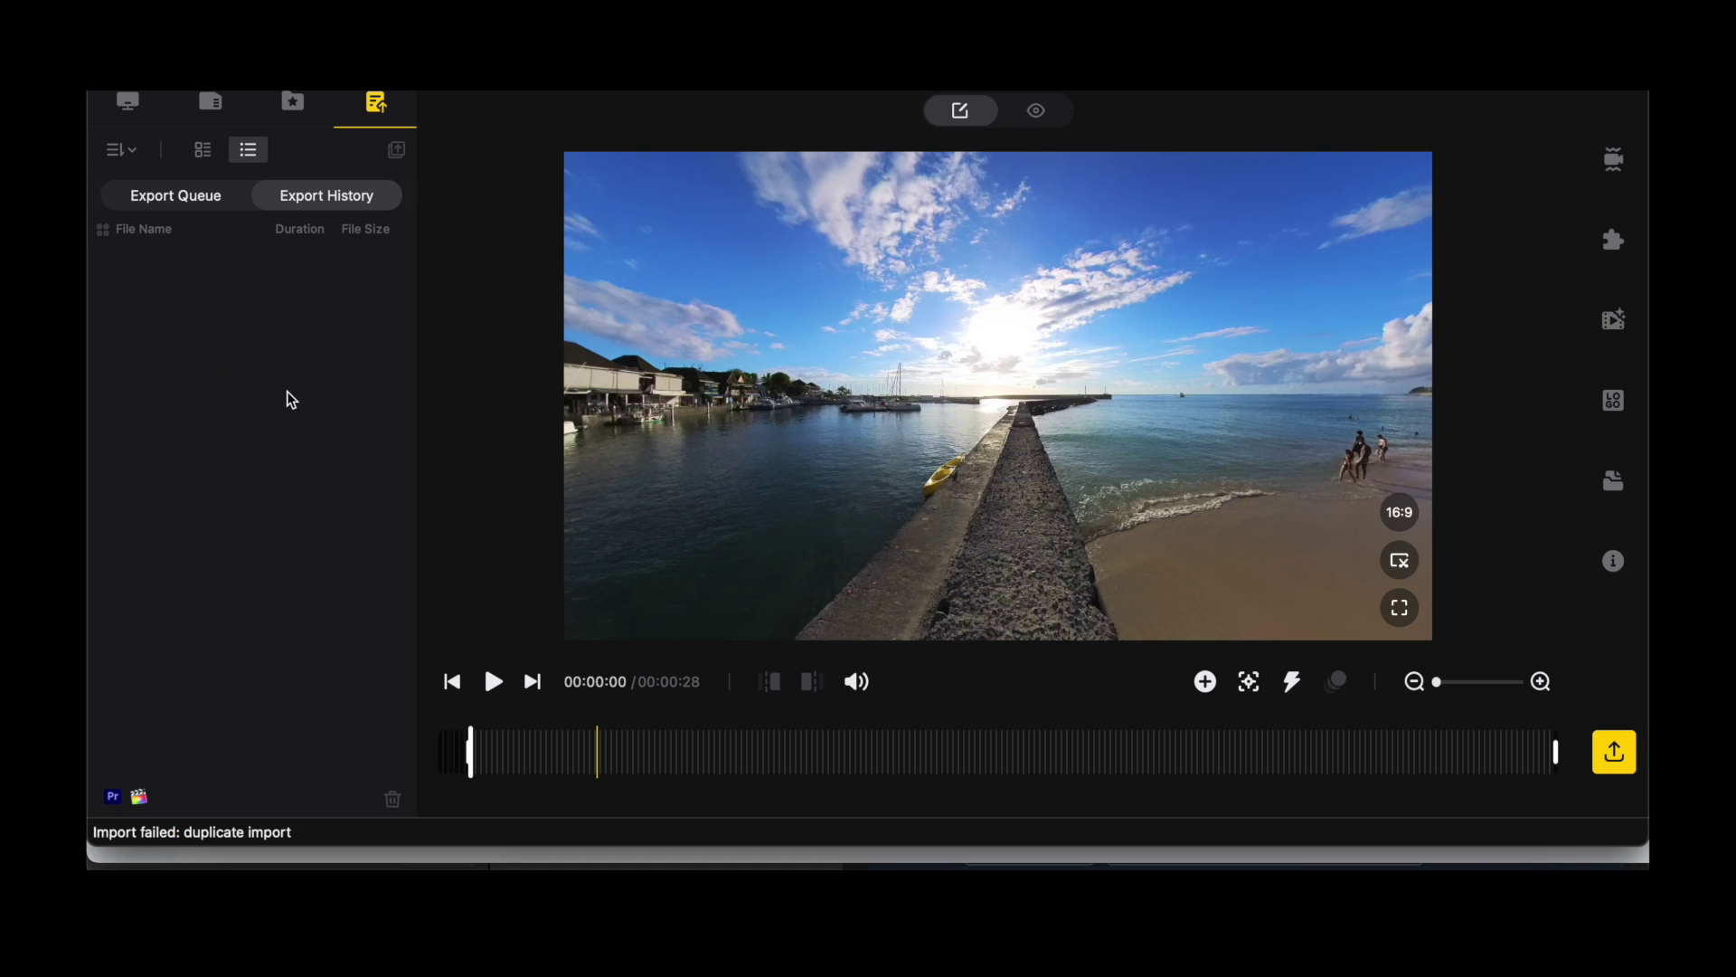
click(493, 680)
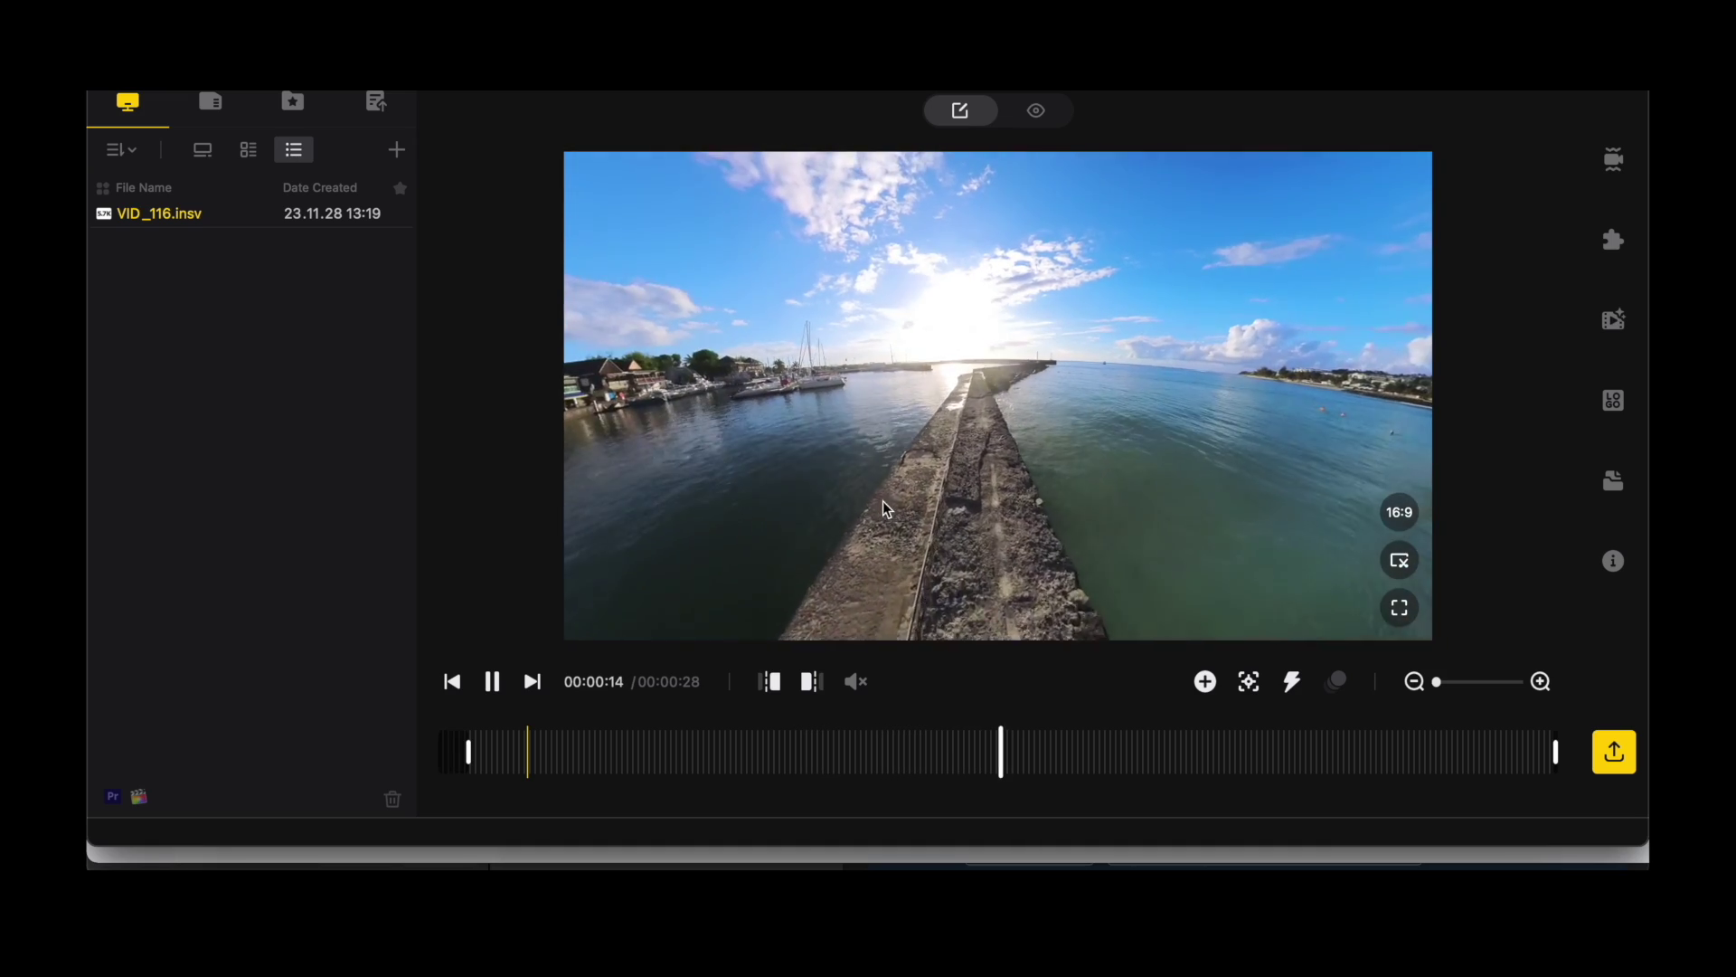
click(492, 681)
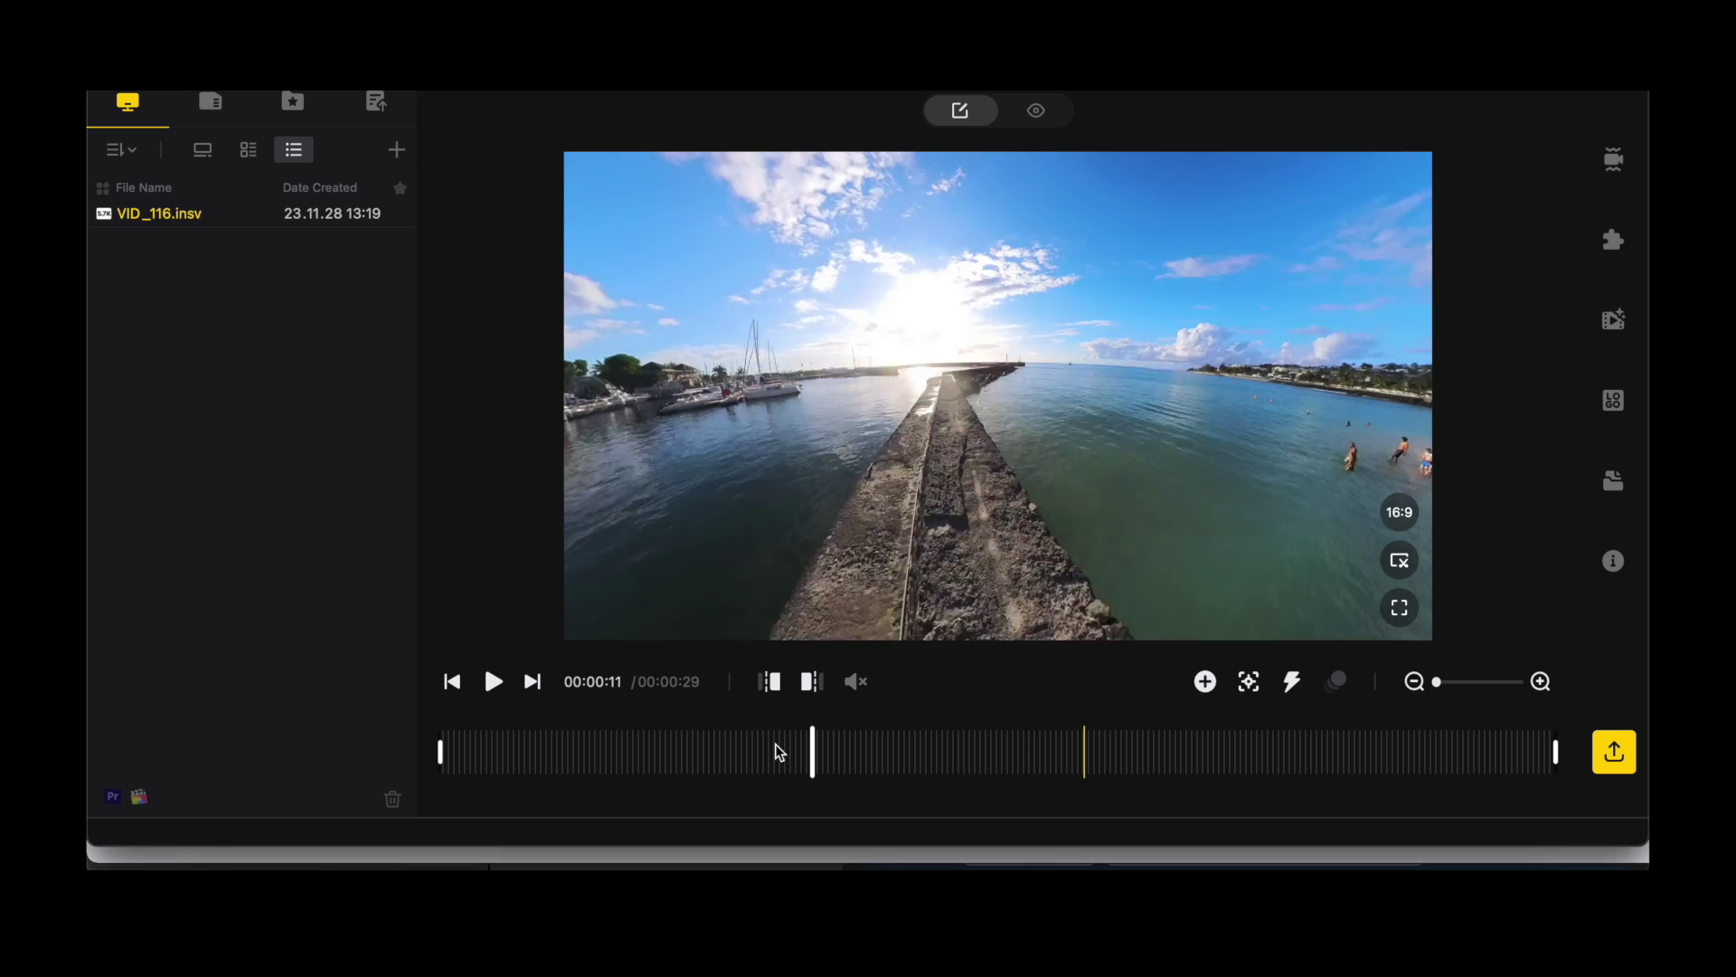
click(1376, 751)
drag(1146, 420, 785, 323)
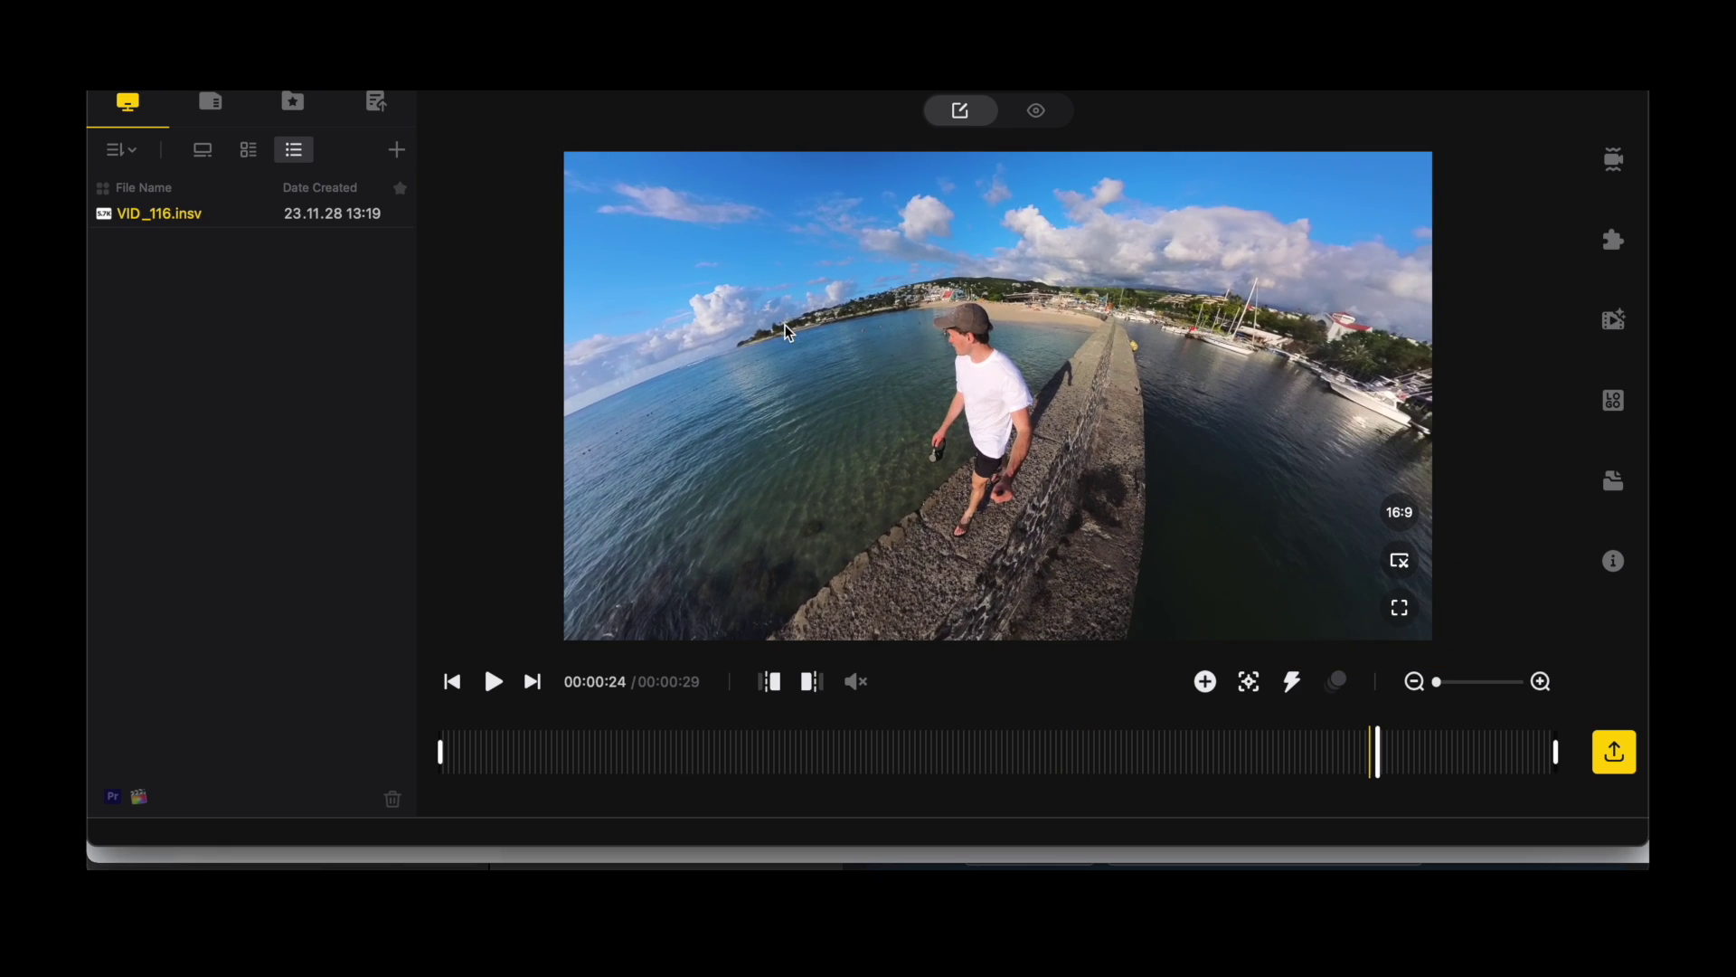
scroll(918, 345, down, 2)
scroll(917, 345, up, 2)
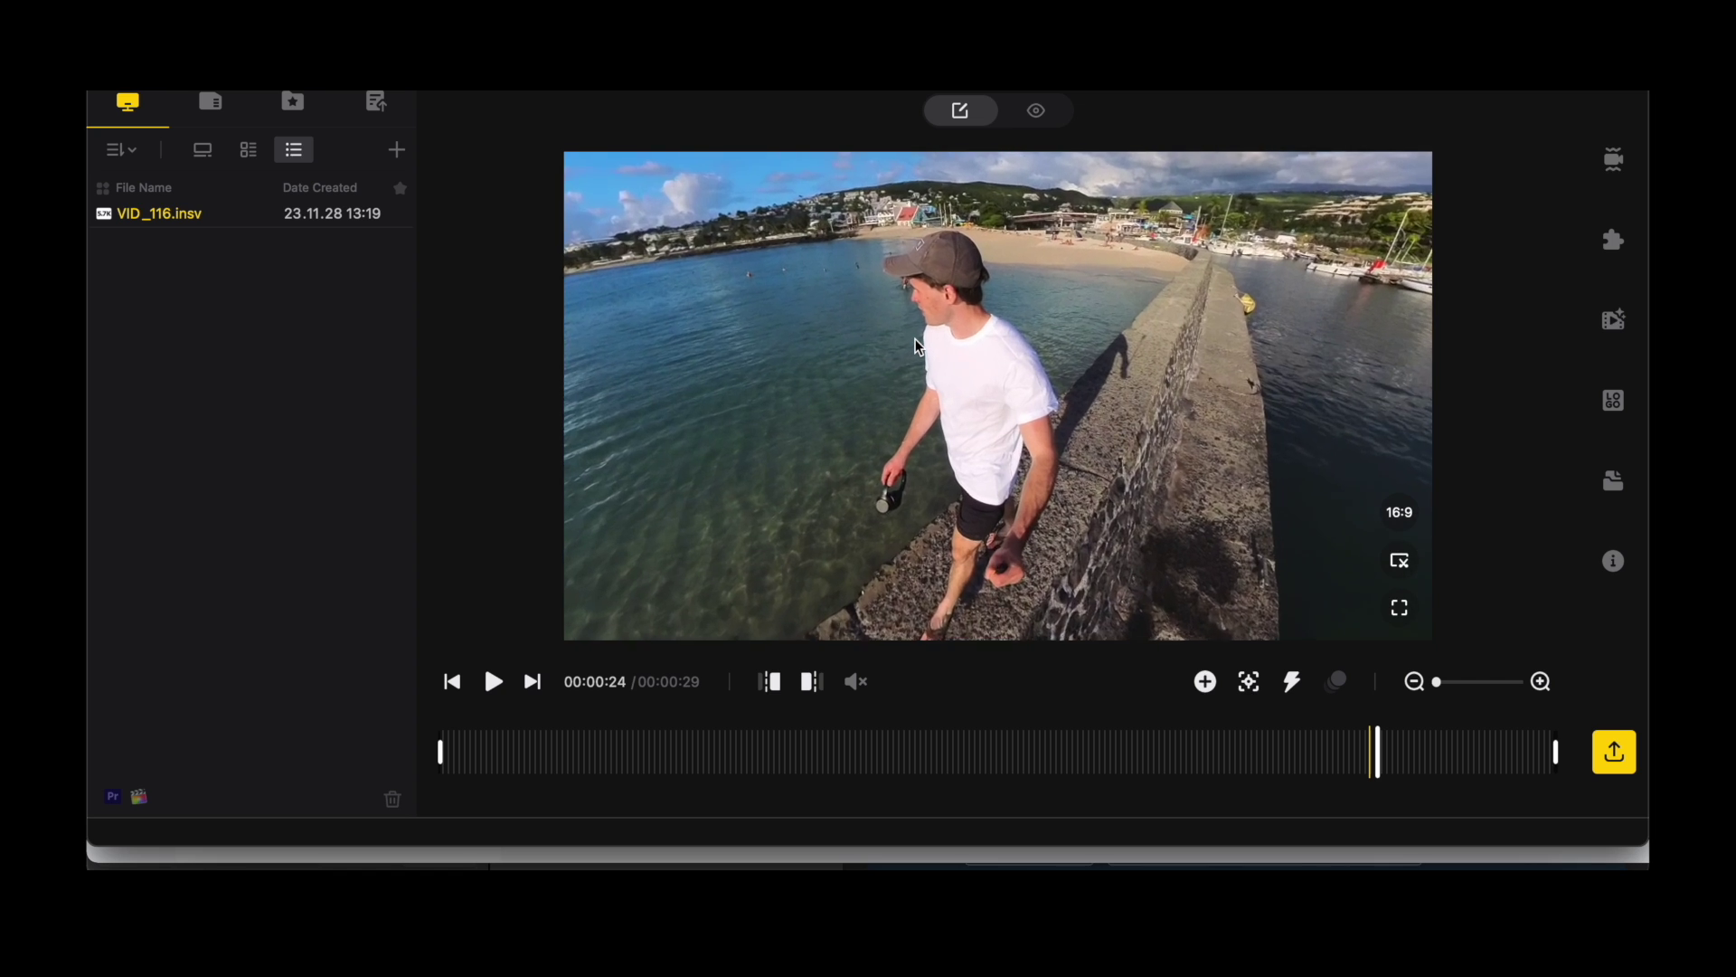
scroll(918, 346, down, 2)
scroll(917, 345, up, 2)
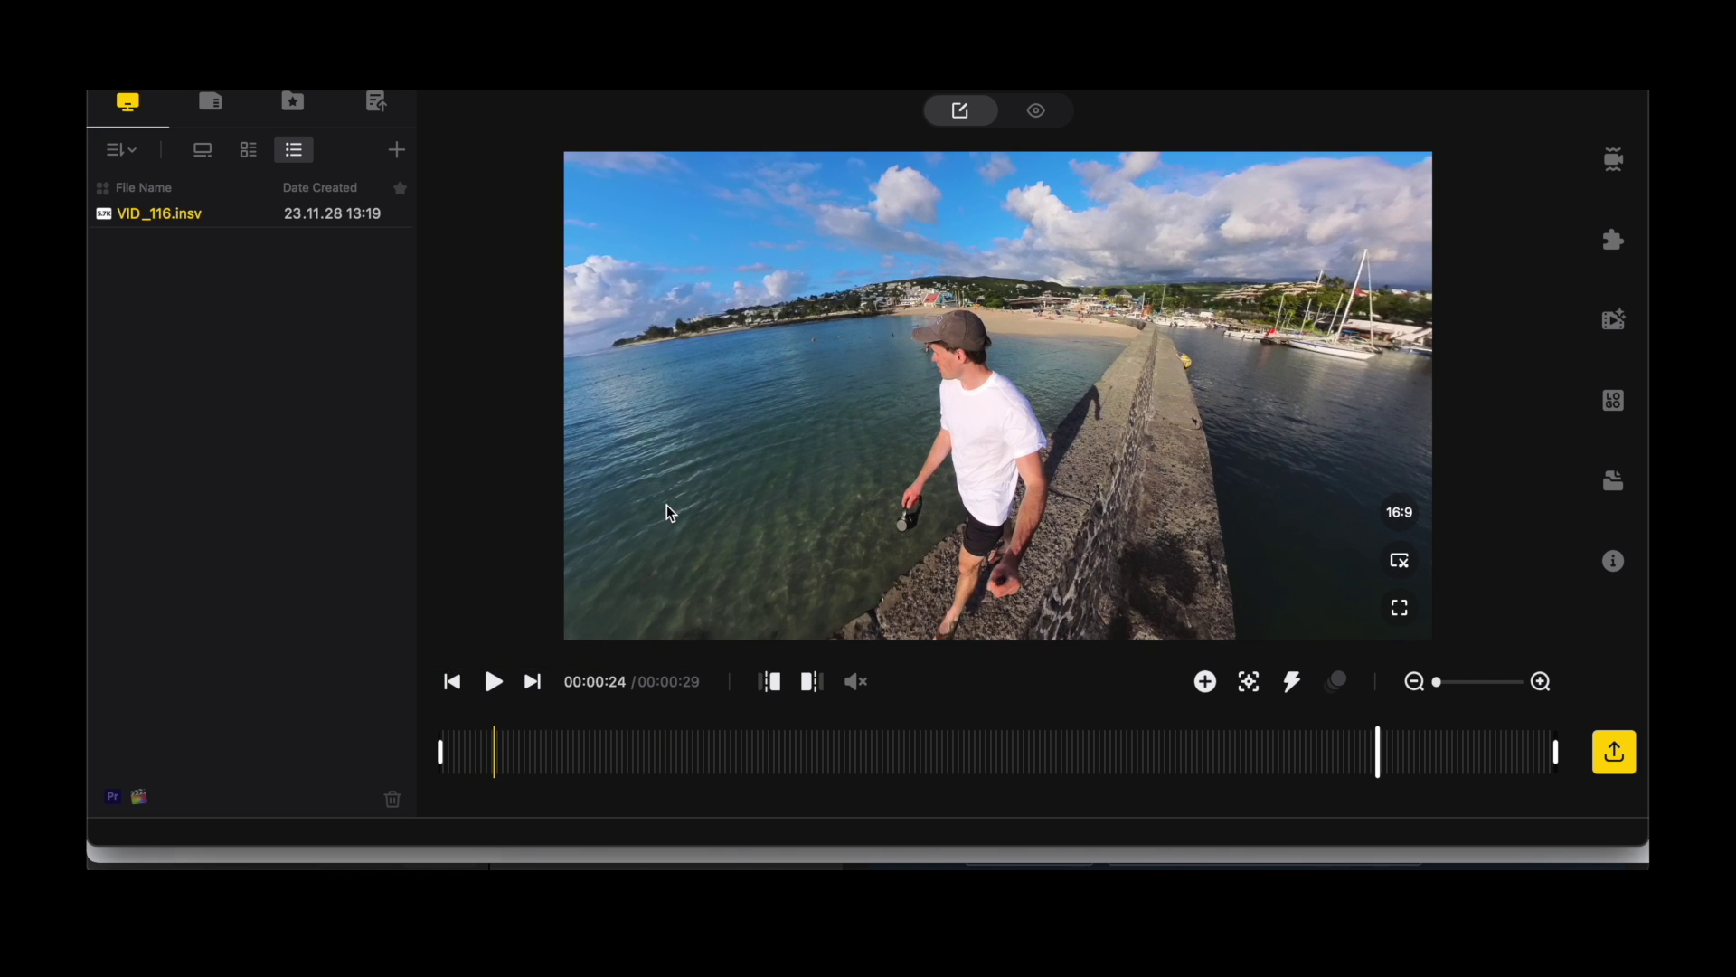
click(492, 741)
drag(523, 733, 604, 739)
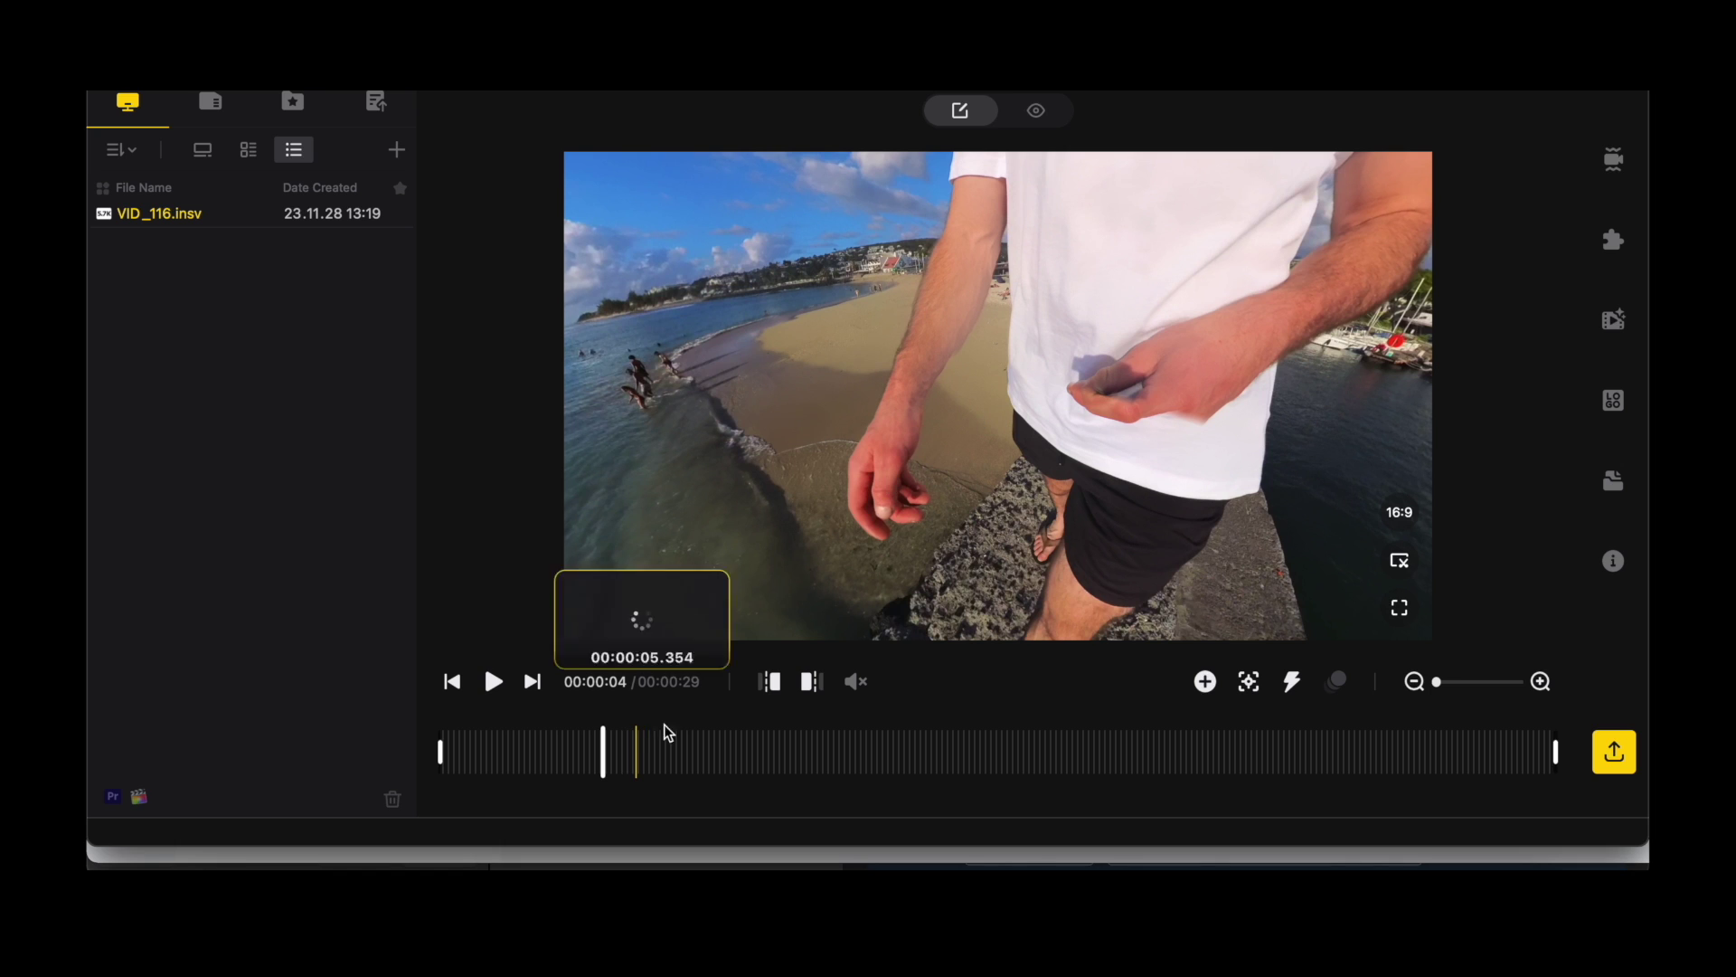
- Trim the pier clip to a 10-second section starting about six seconds in
click(686, 739)
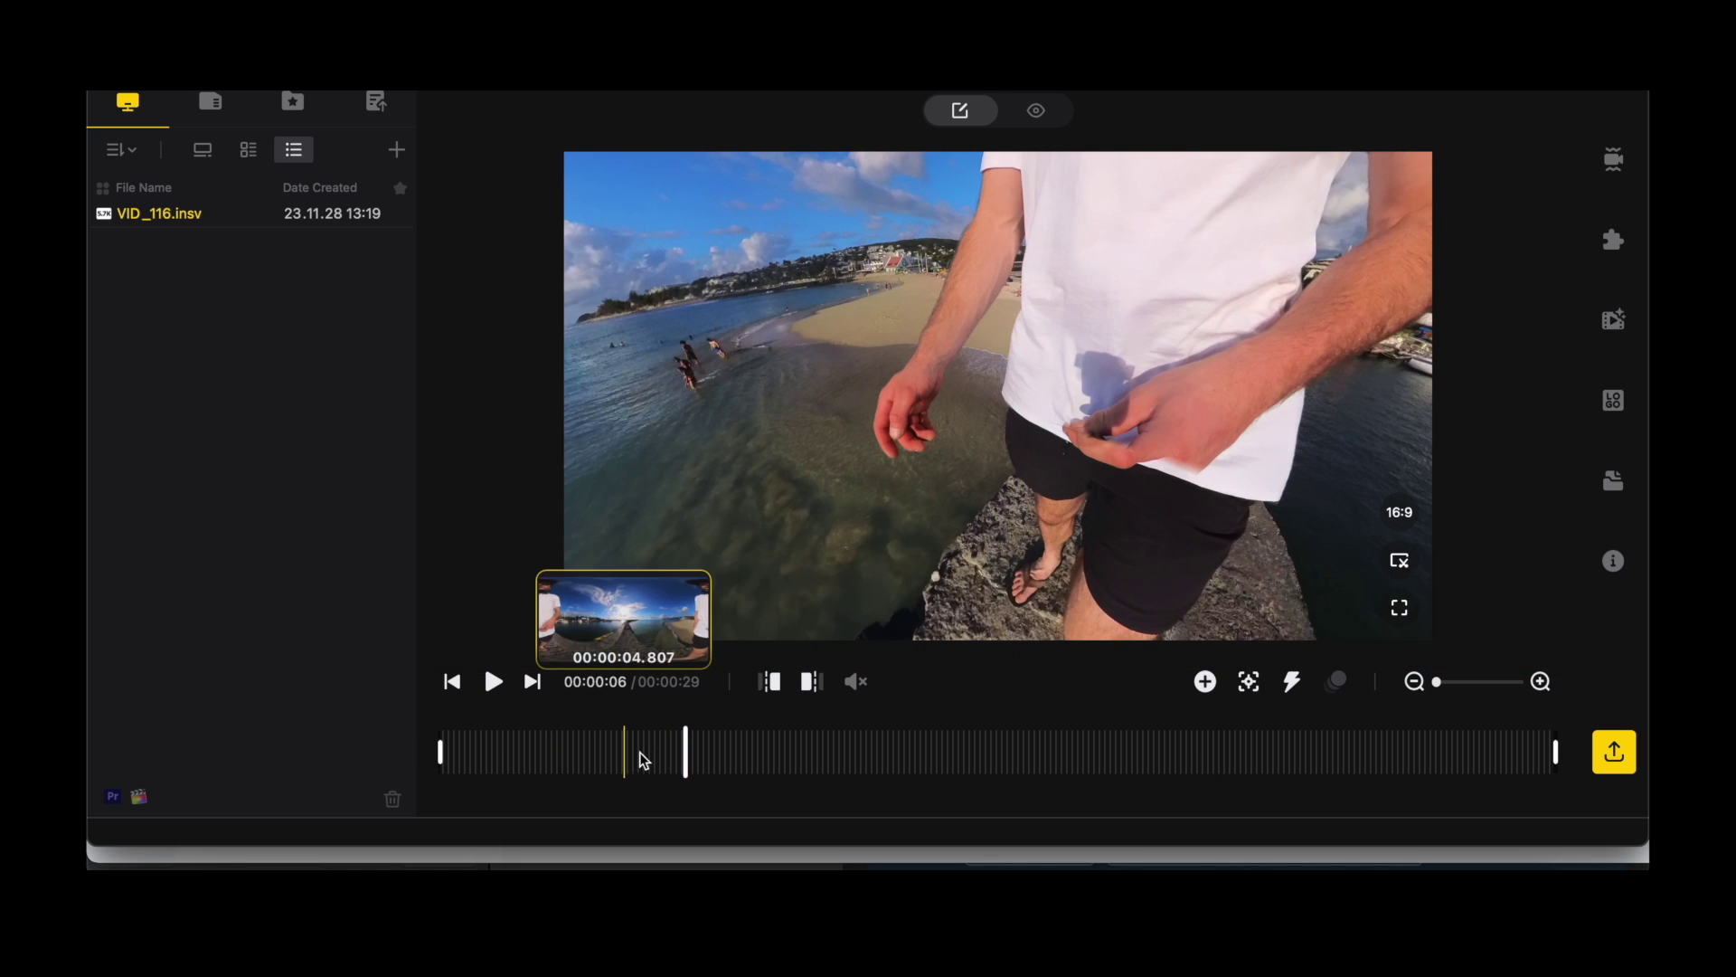
click(672, 750)
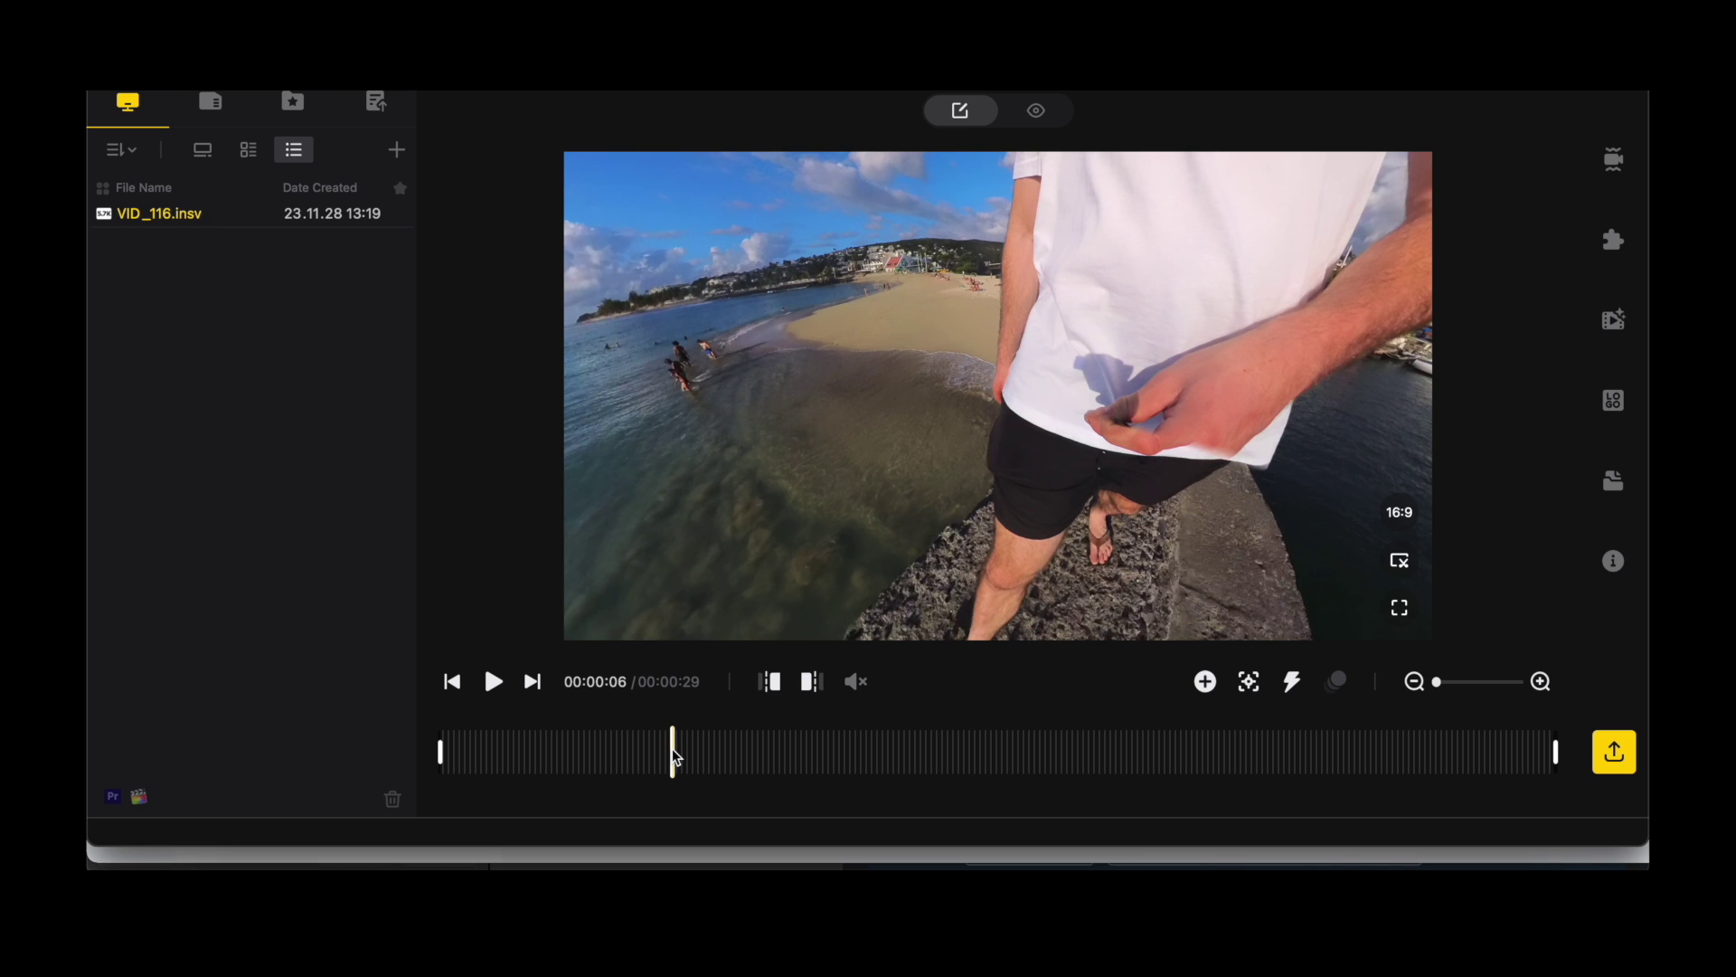
key(i)
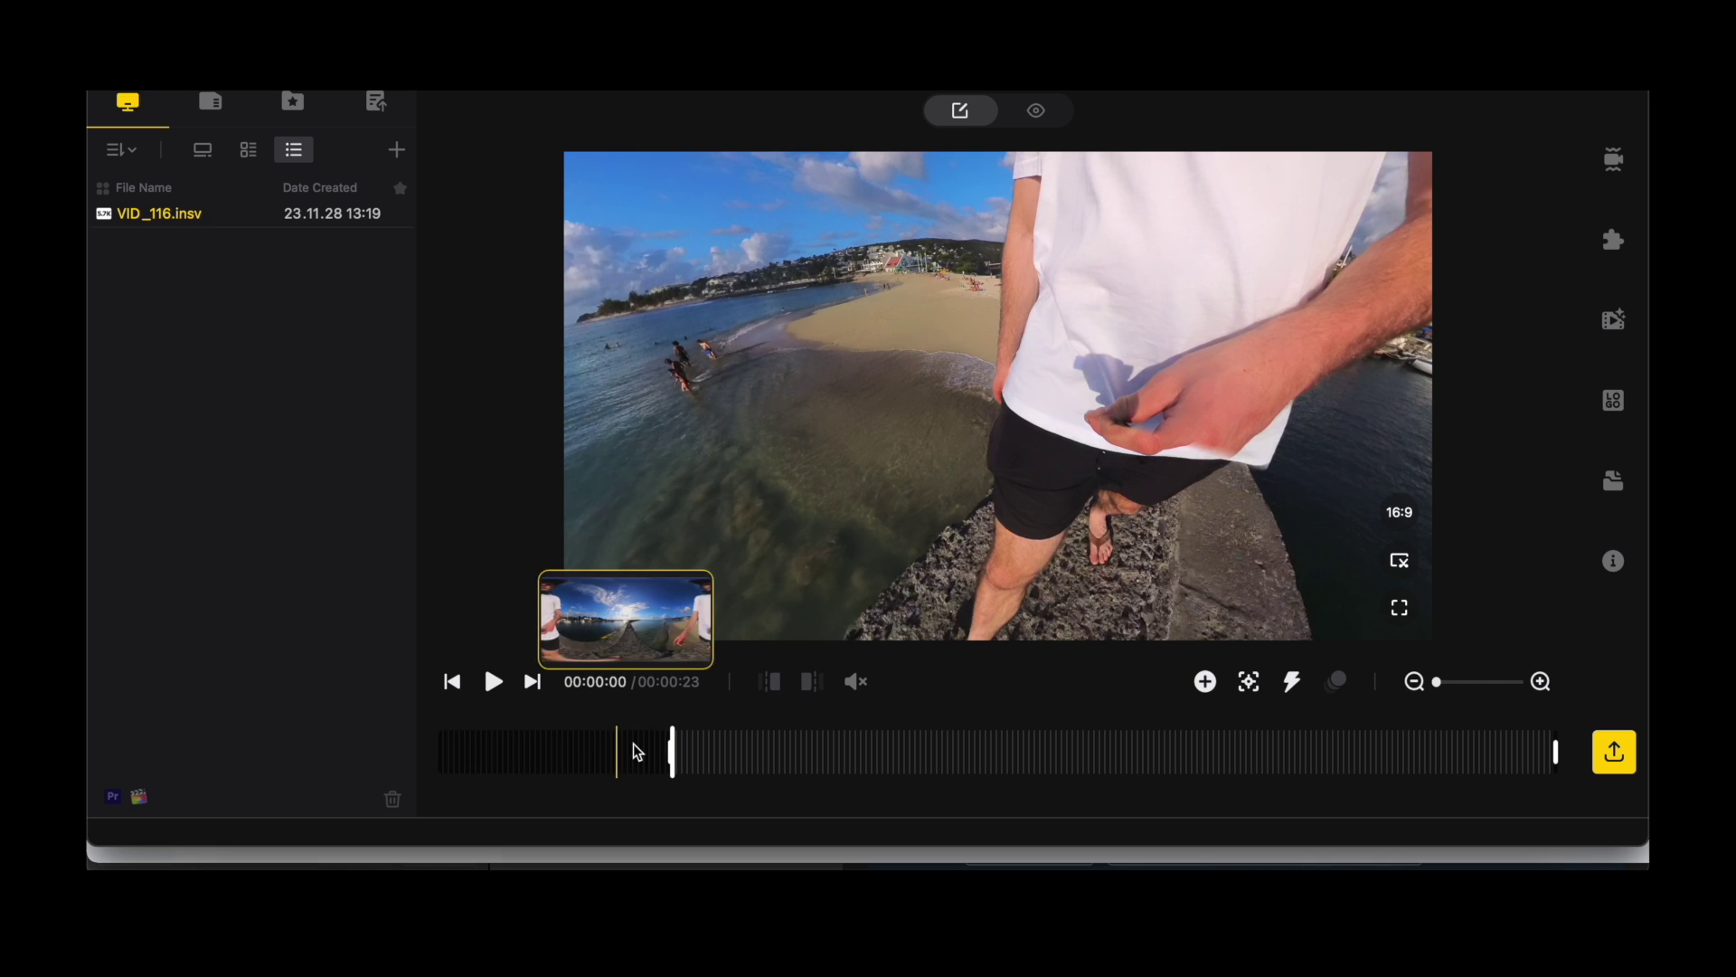
click(1055, 742)
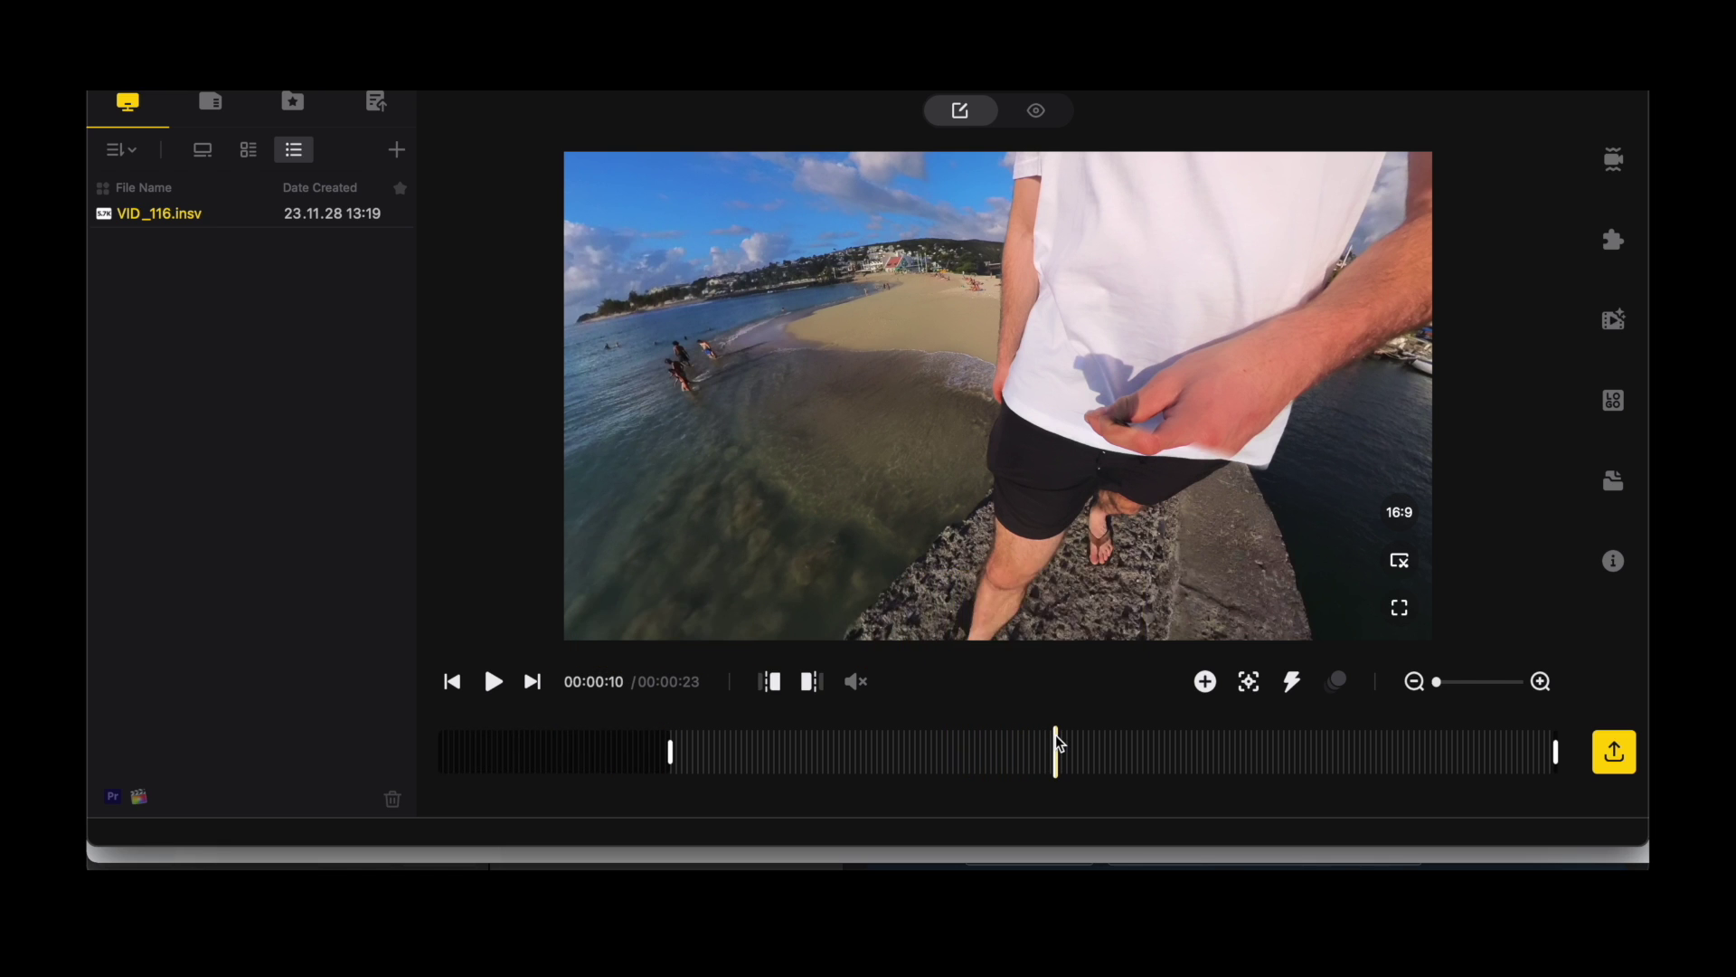
key(o)
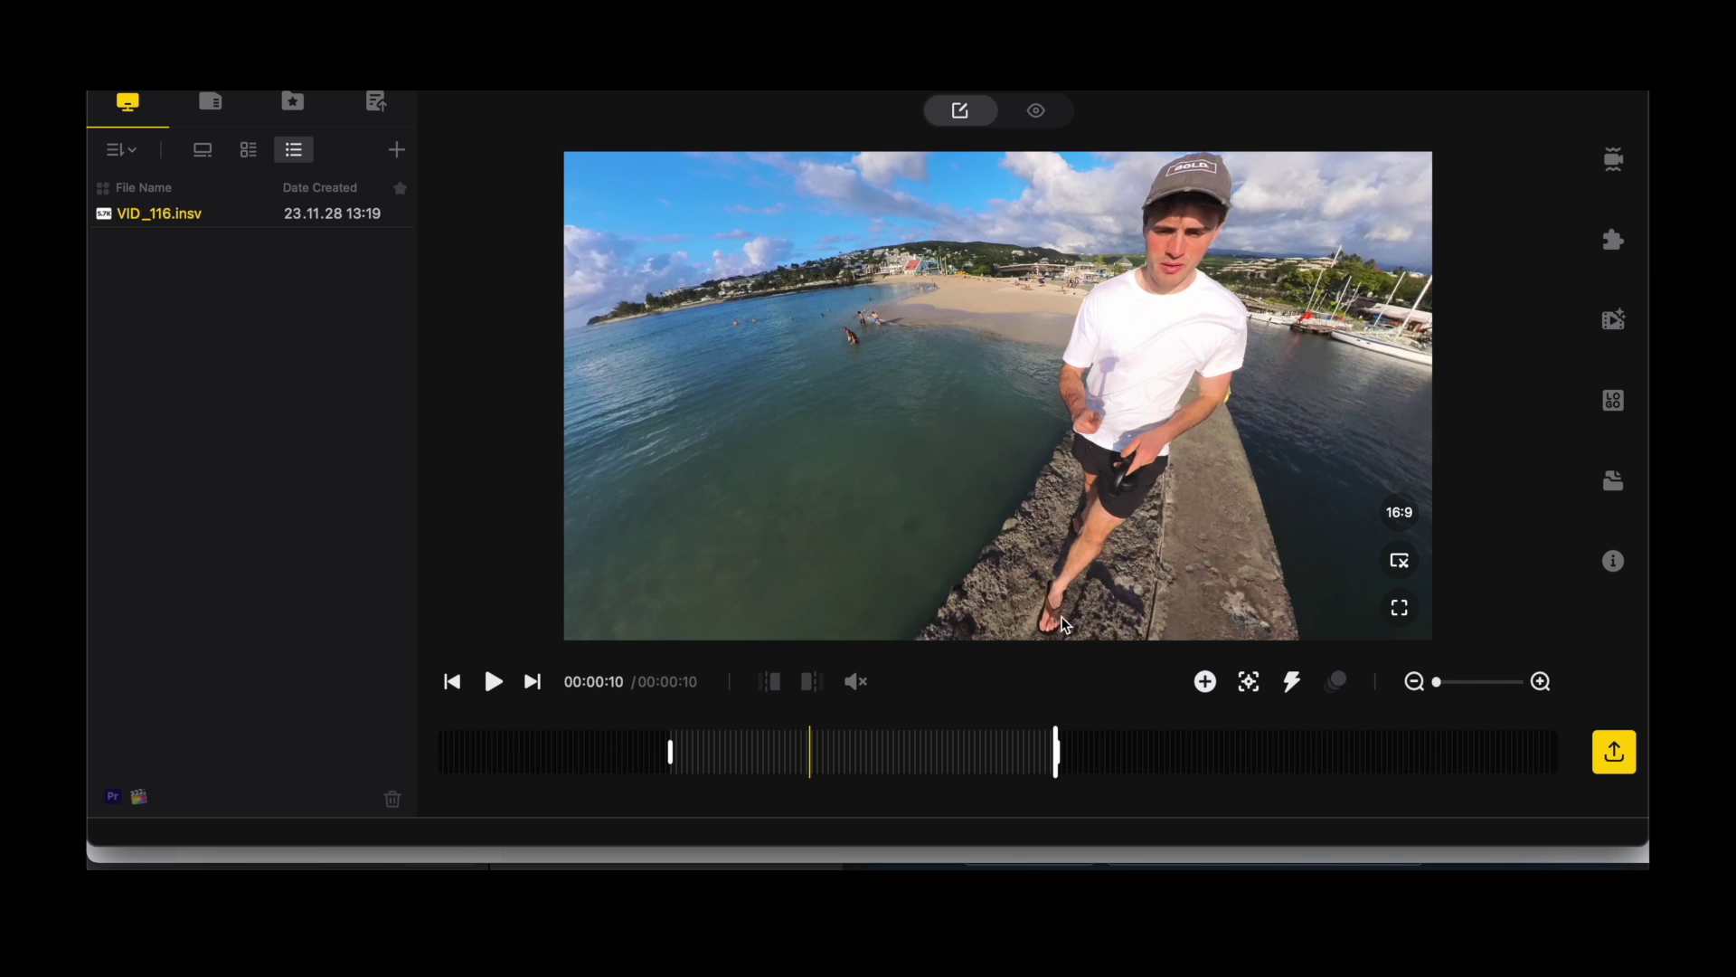
- Play back the trimmed clip, return to its start, and box the man as tracking target
click(493, 681)
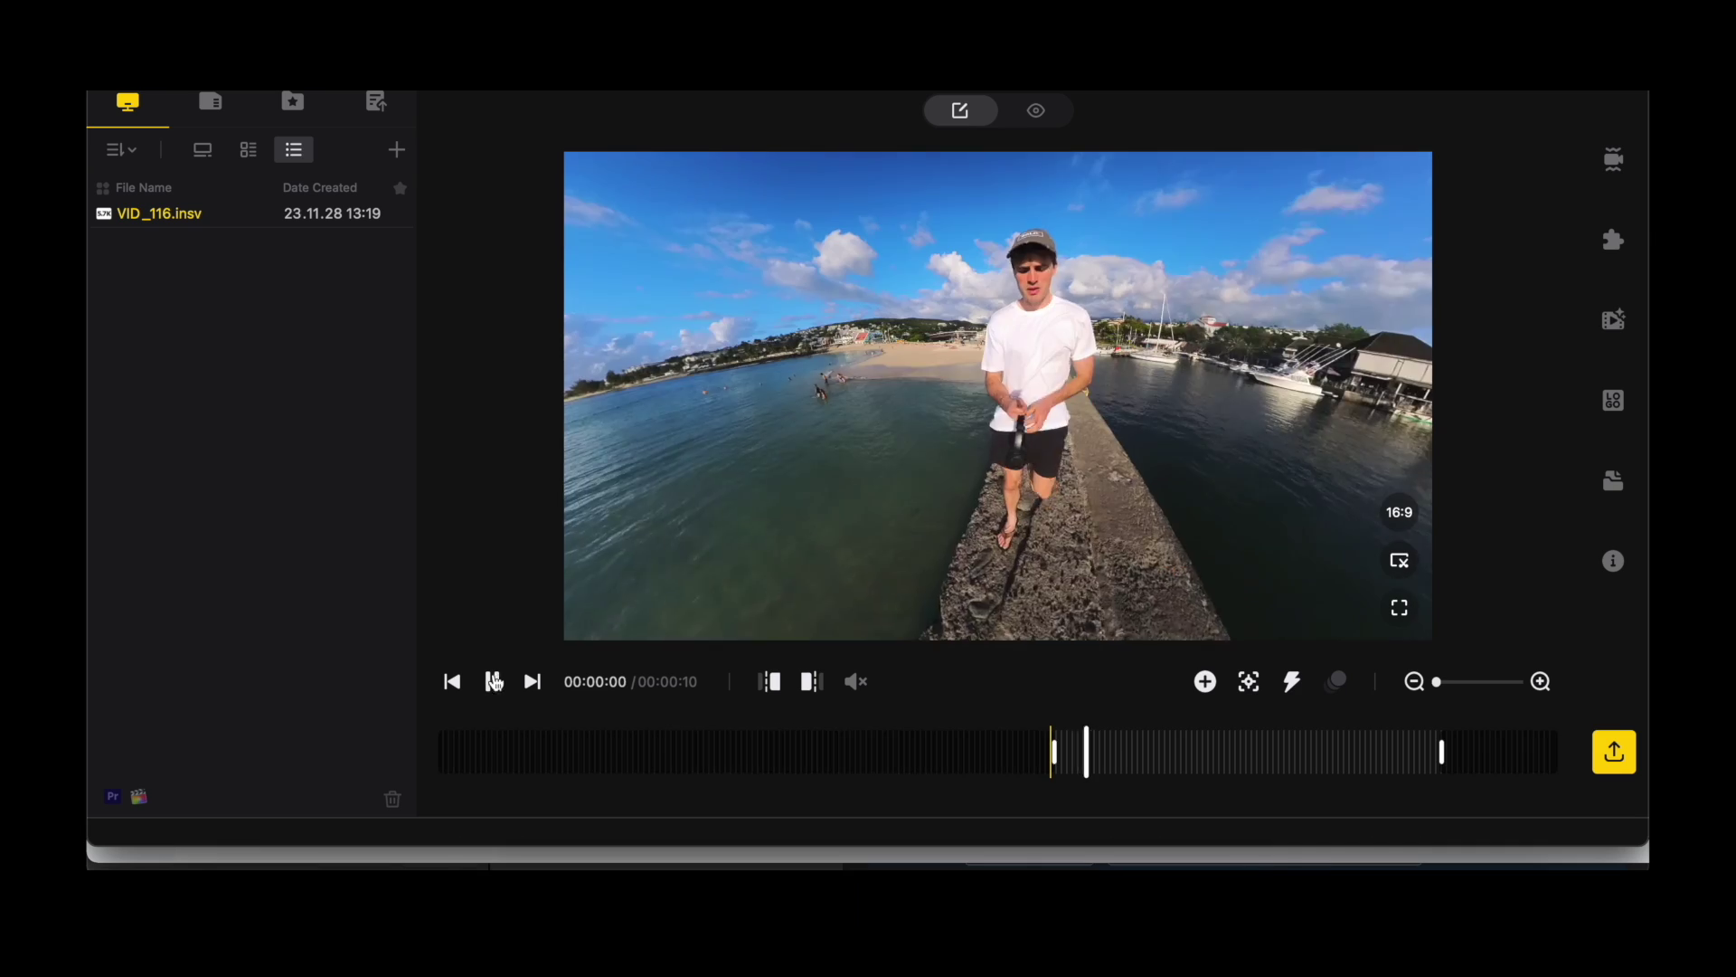
click(493, 681)
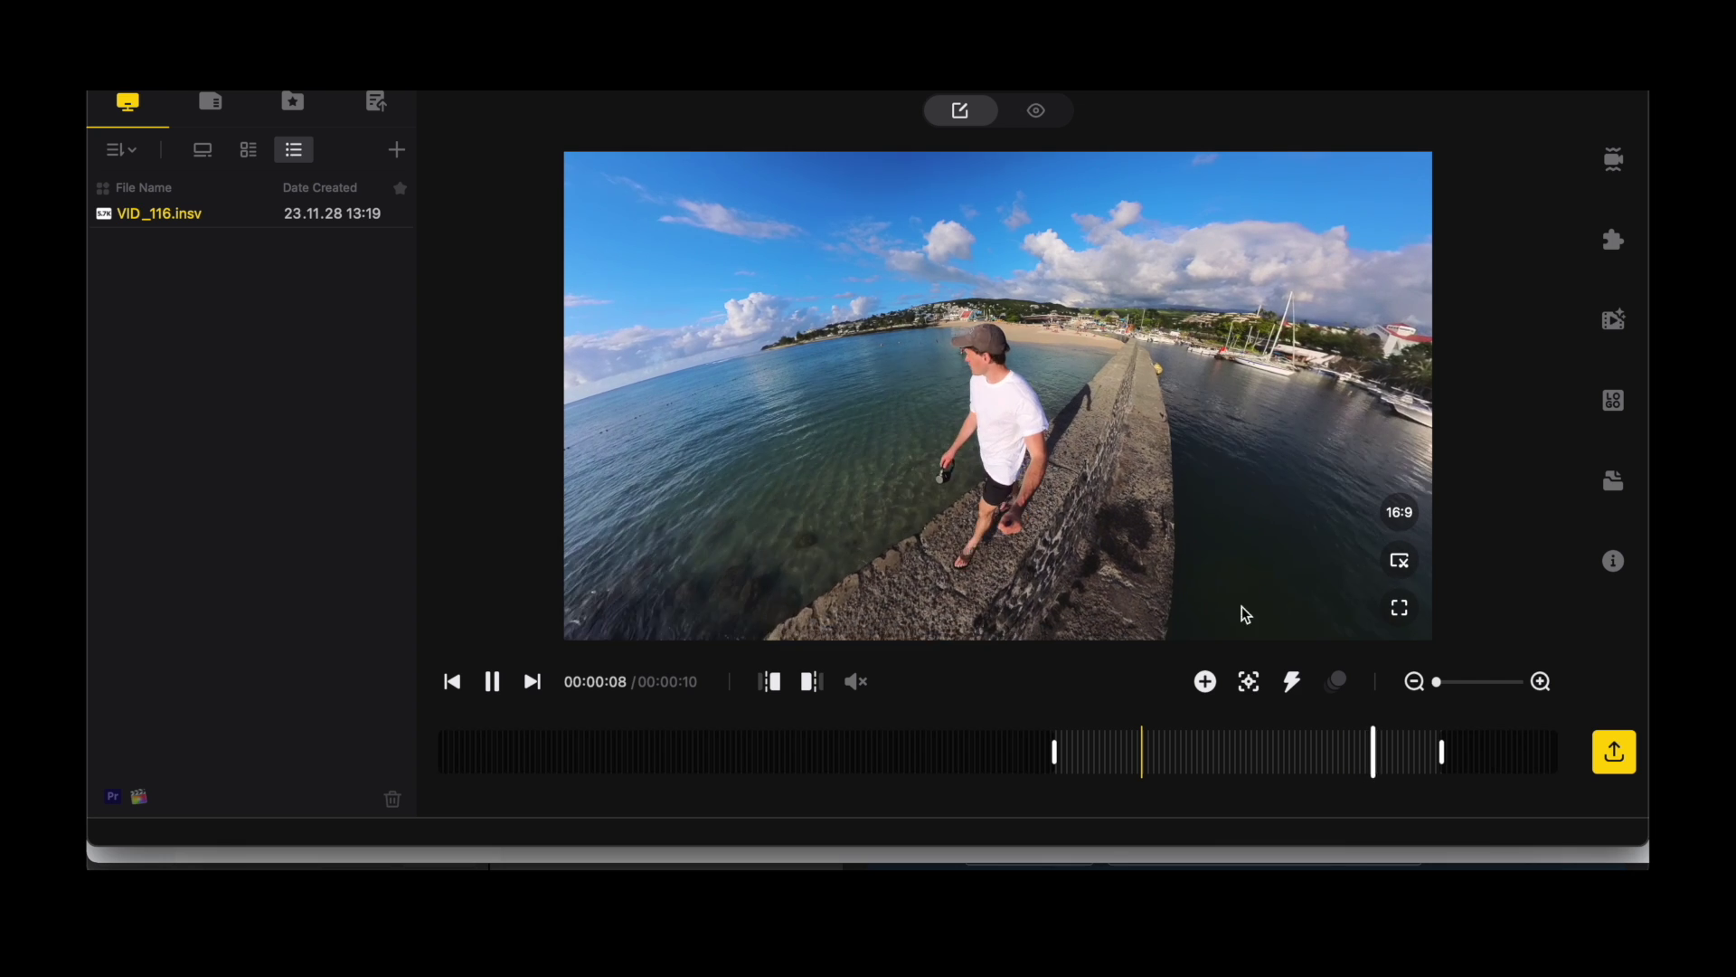
click(492, 681)
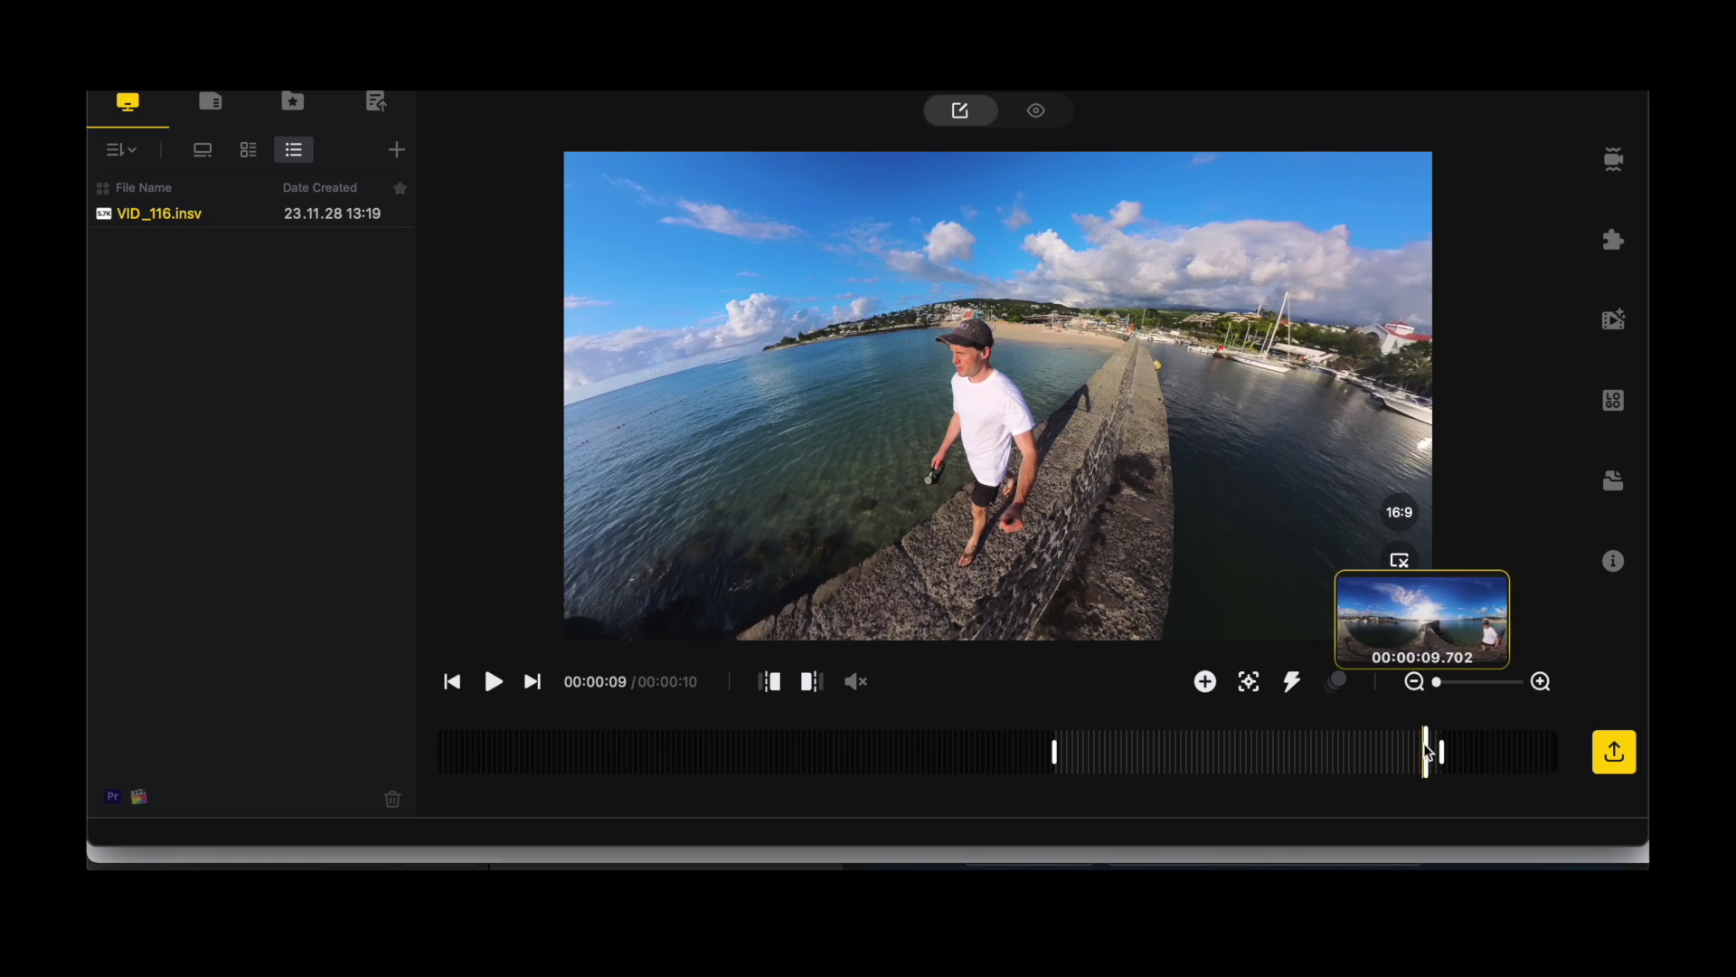
drag(1388, 755, 1063, 751)
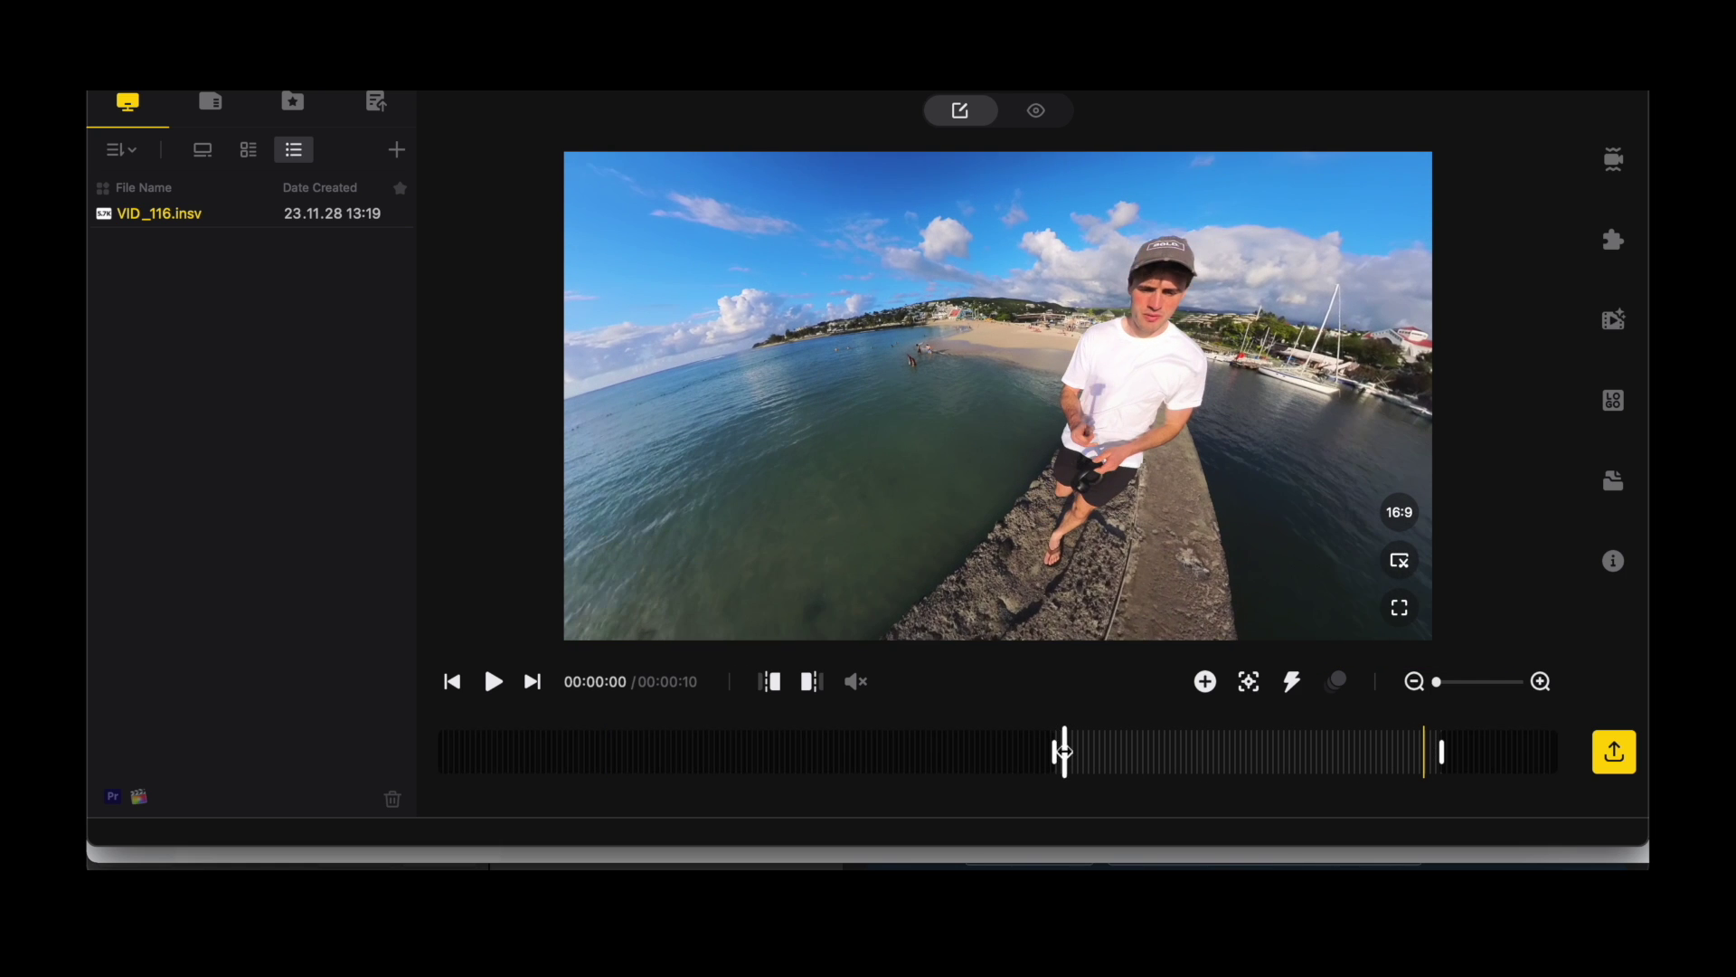
click(1250, 680)
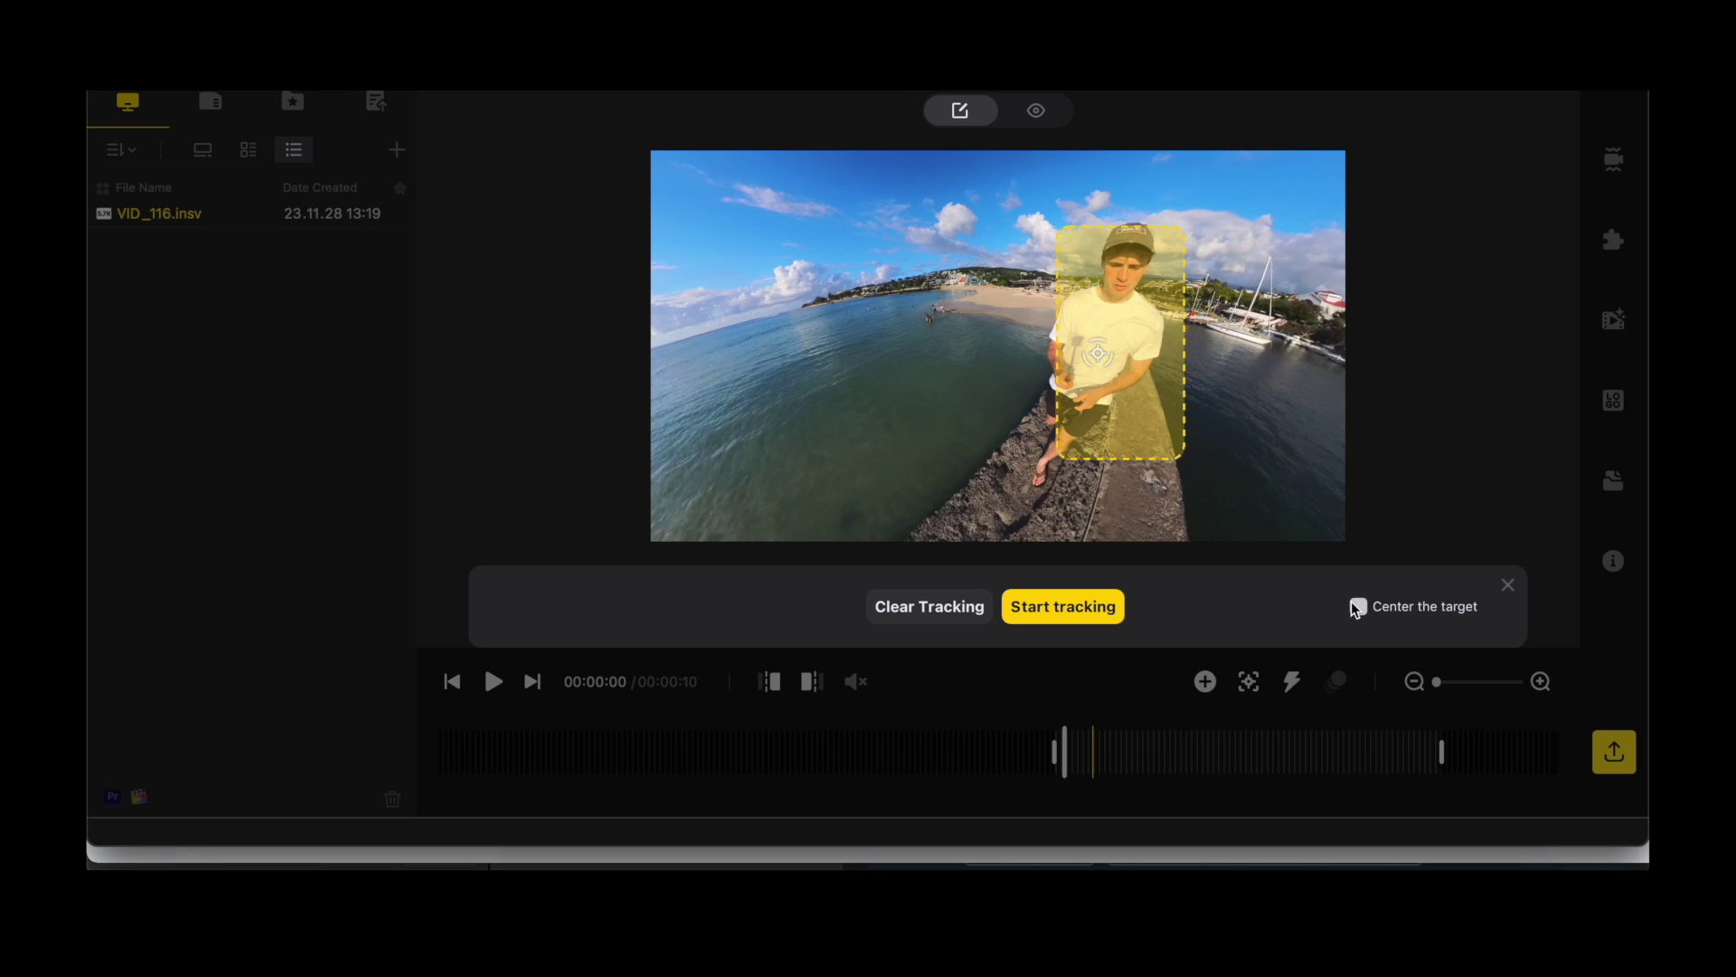
- Track the man for about seven seconds, then replay the tracked section from its start
click(1097, 607)
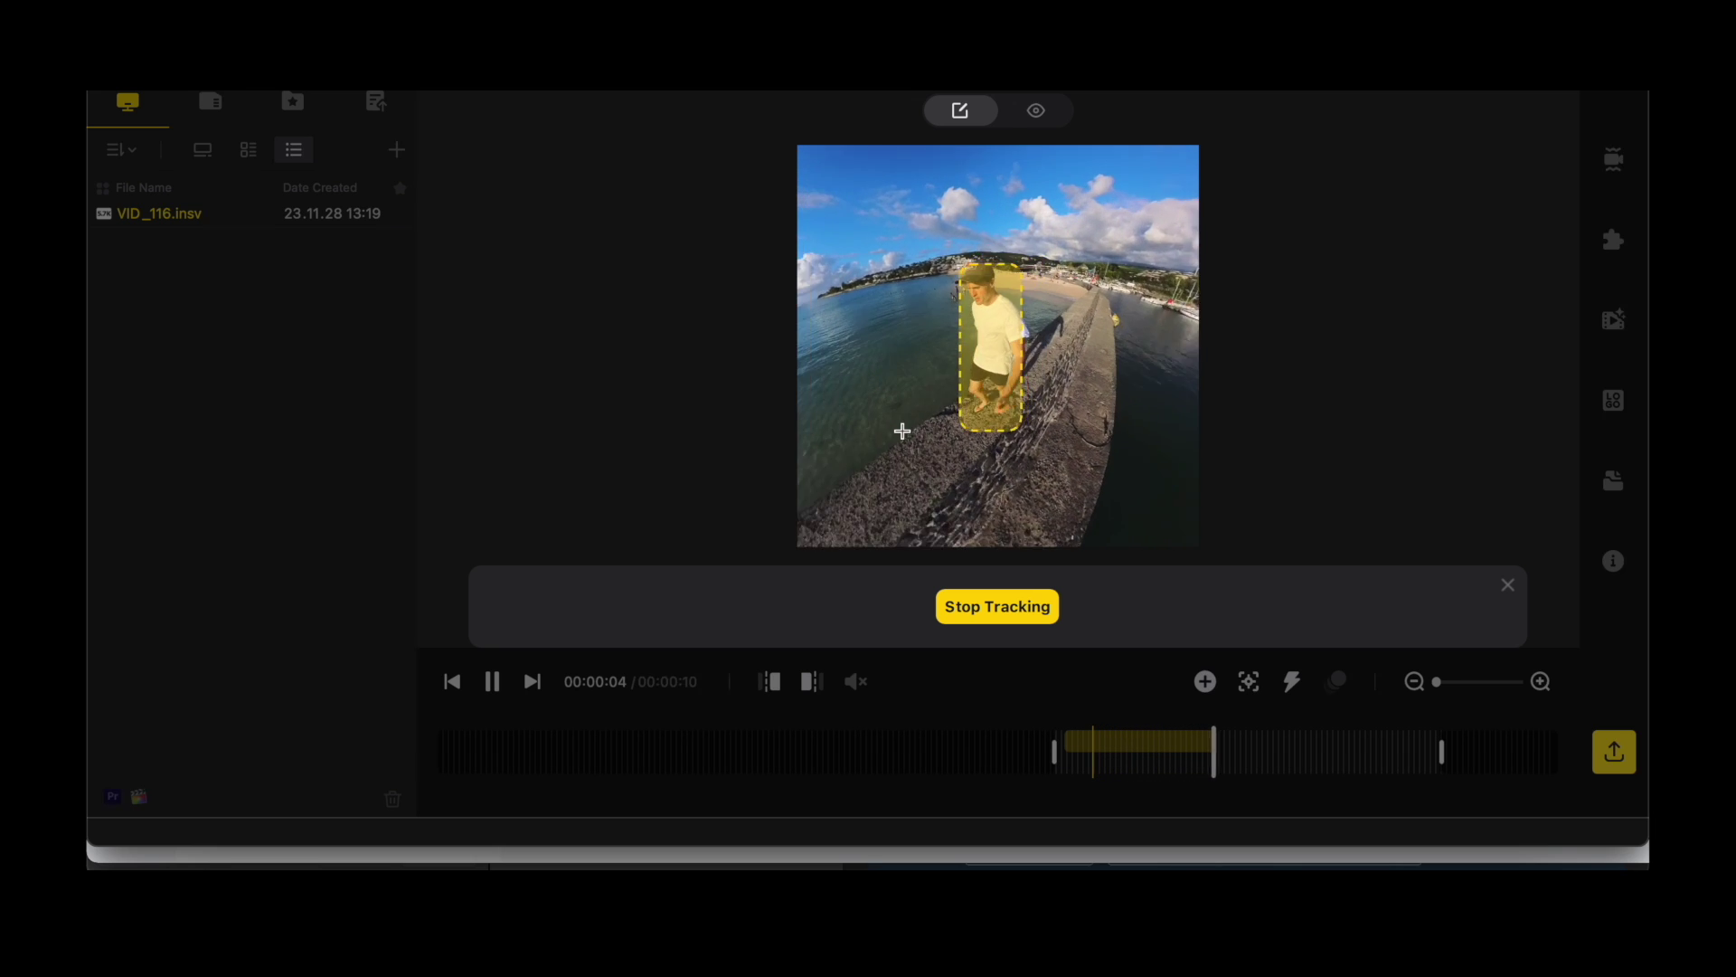
click(986, 604)
click(1088, 761)
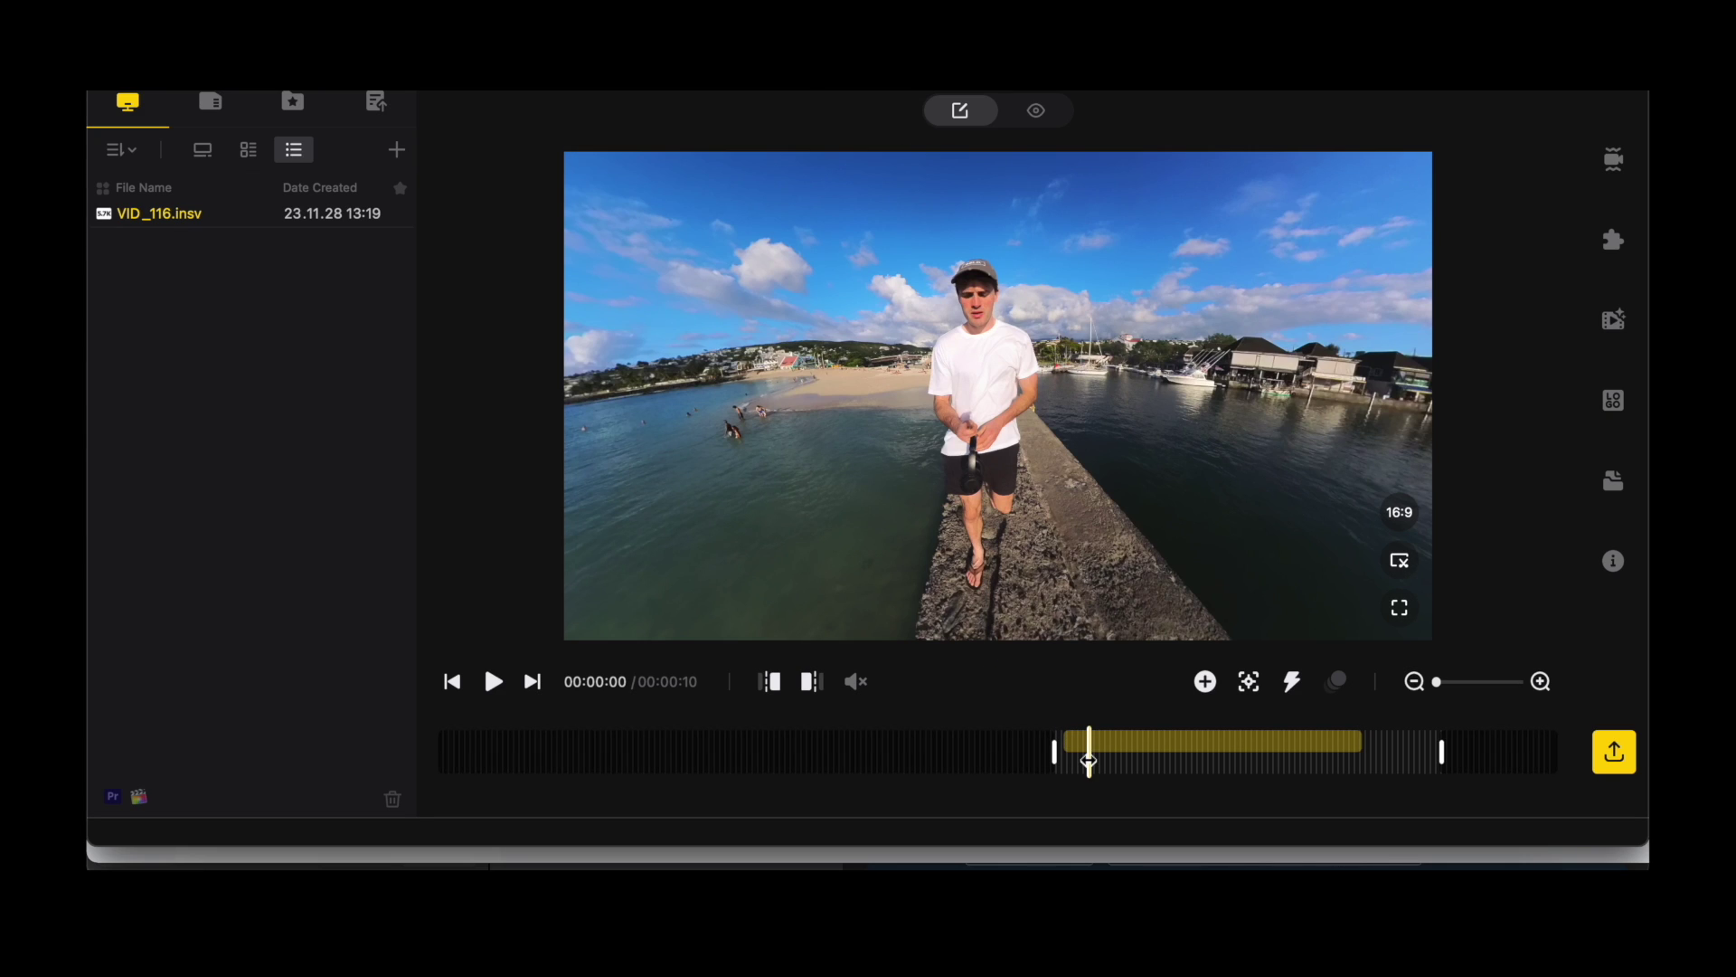
click(496, 685)
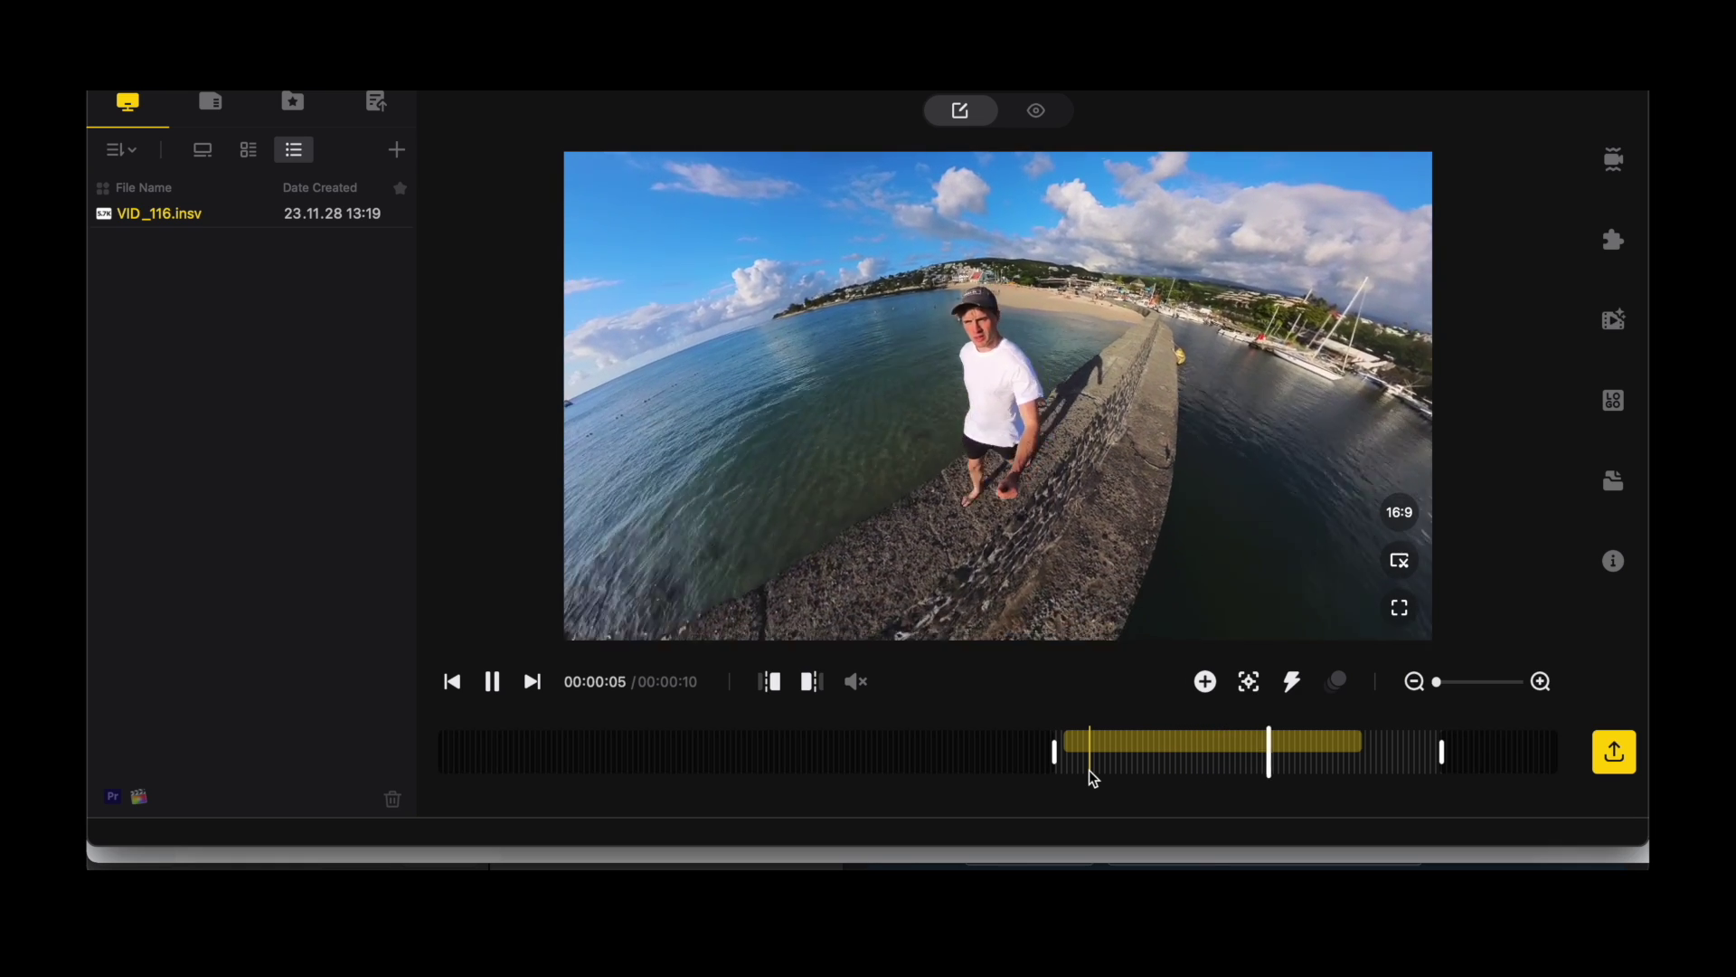
- Pause playback and remove the tracking from the clip
click(493, 683)
click(1136, 742)
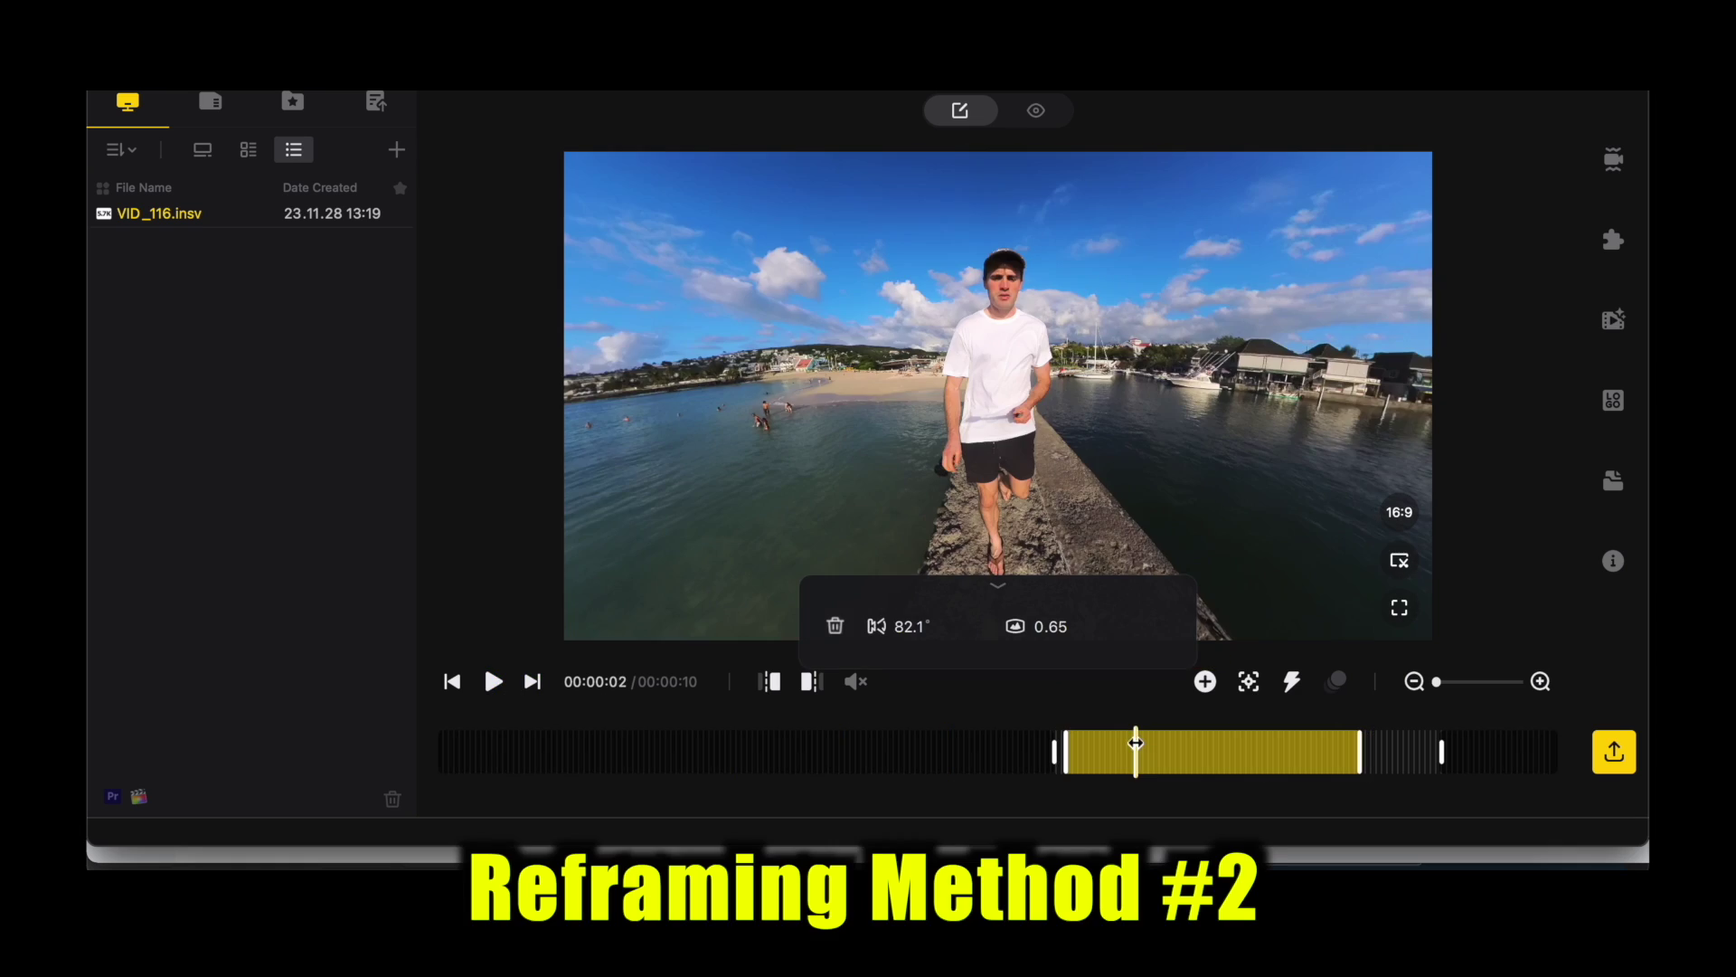
click(1114, 743)
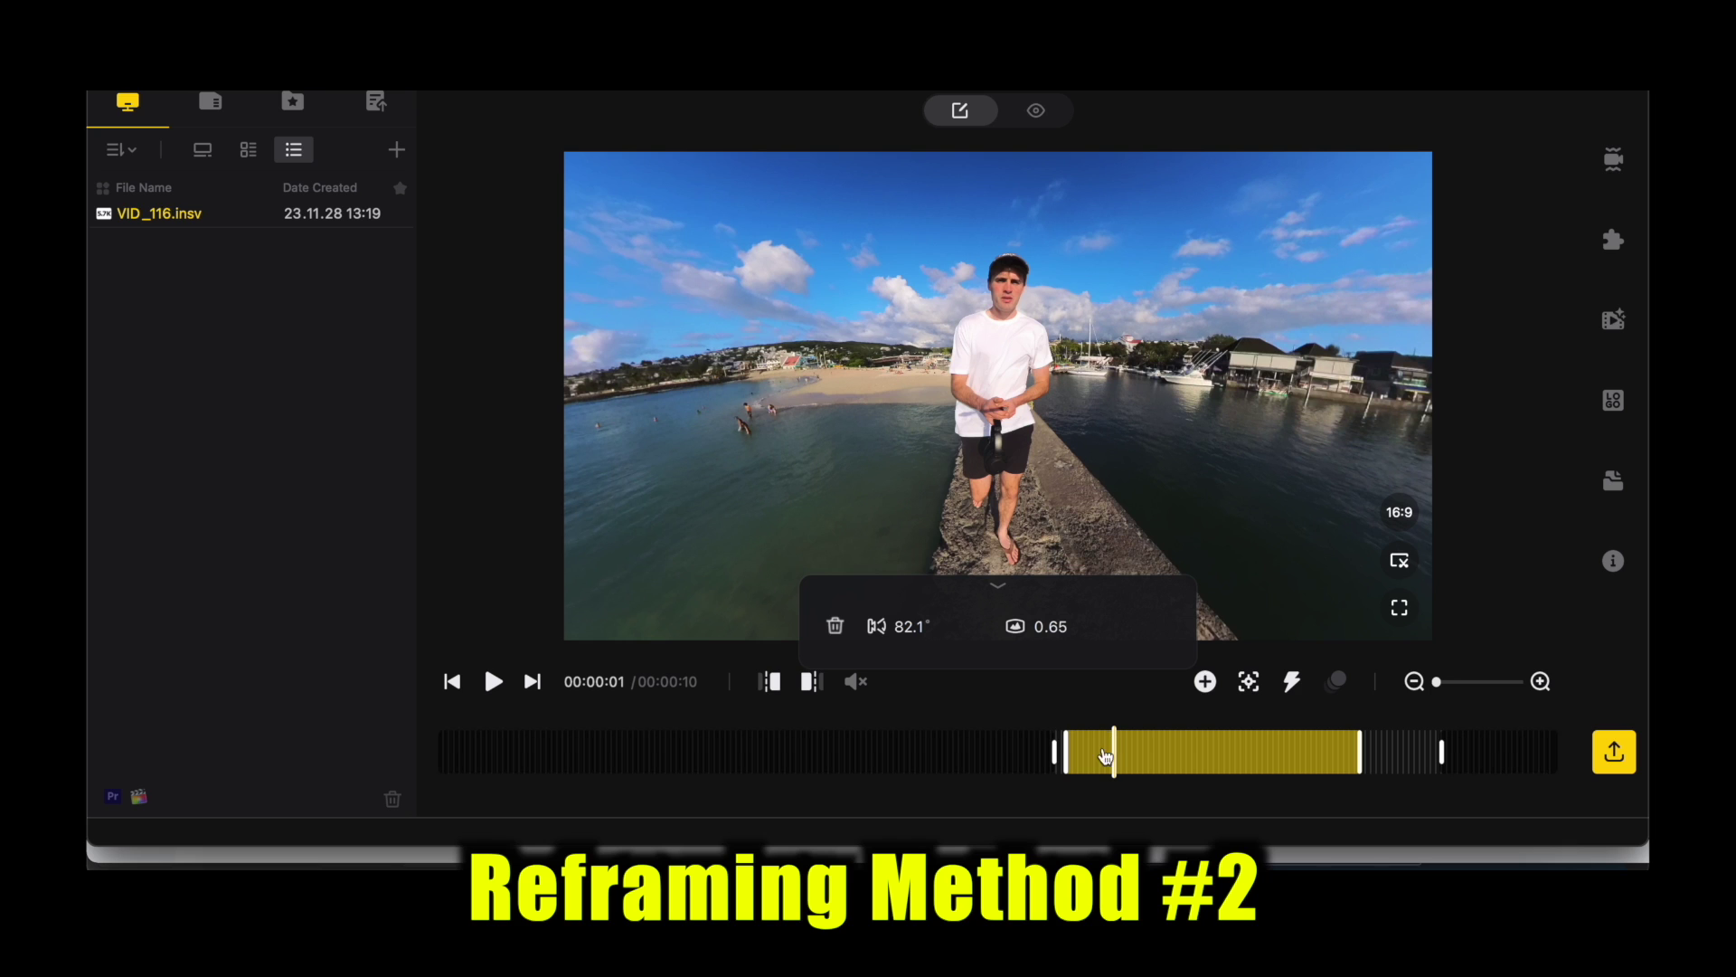
drag(1105, 755, 1140, 750)
click(1116, 757)
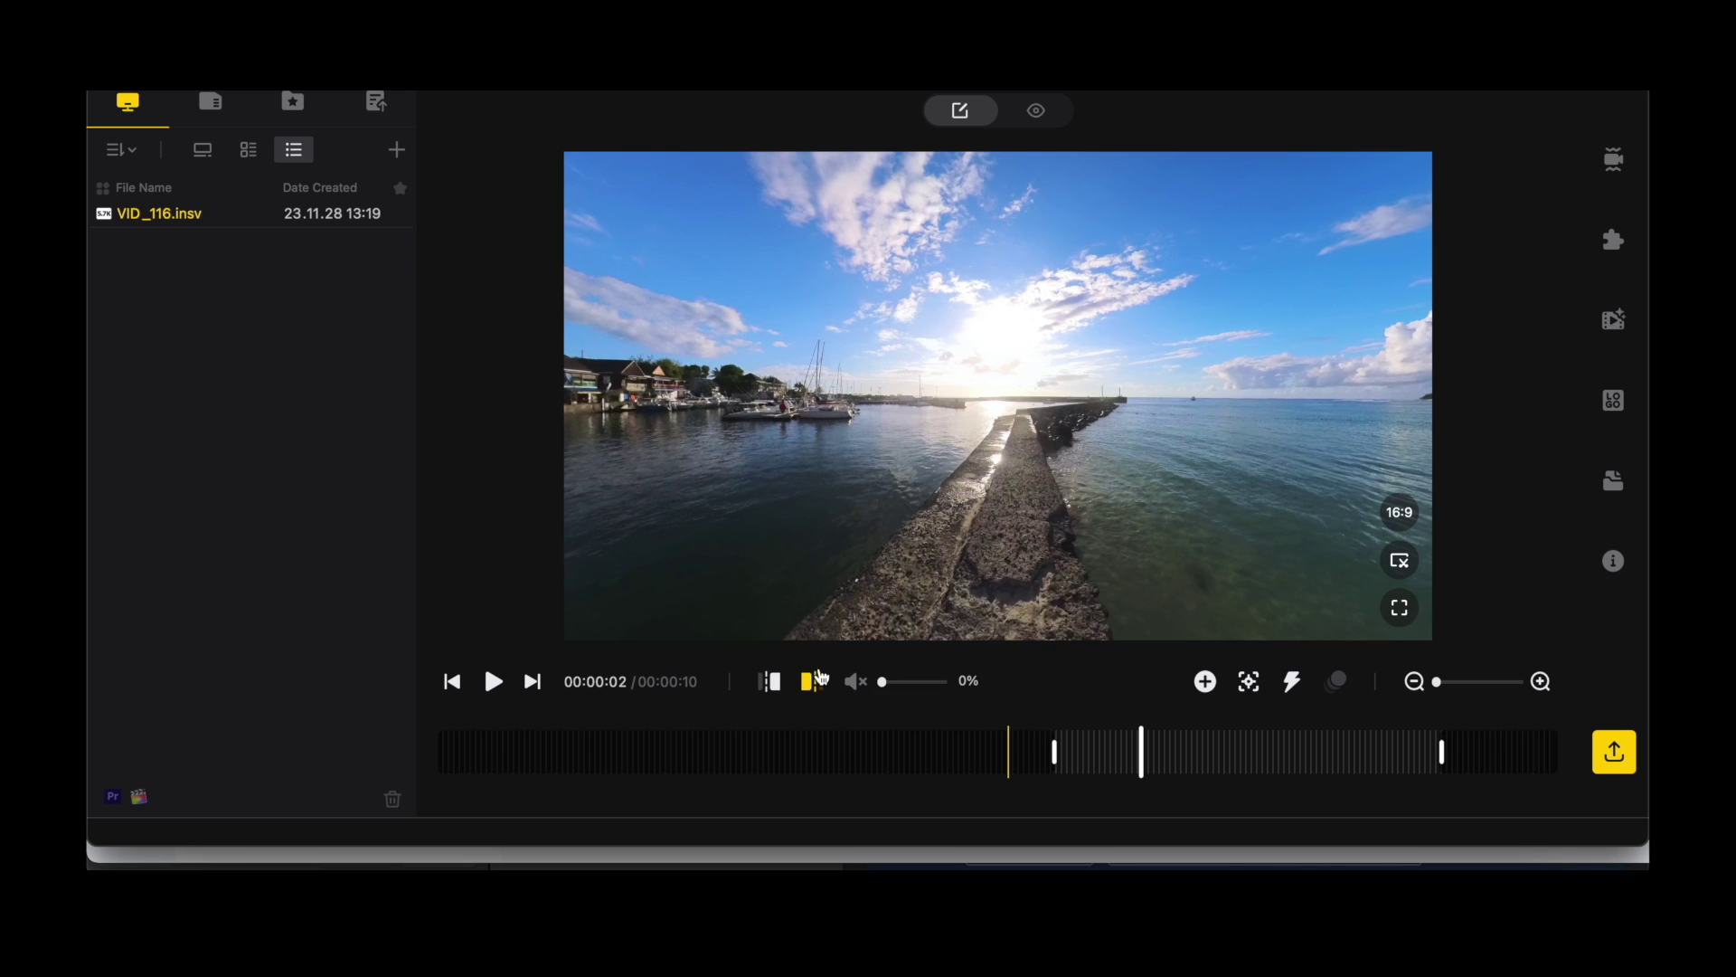
- Aim down the jetty toward the sun and add a keyframe at 00:00:00 (-21.3° pan, -4.7° tilt)
click(449, 684)
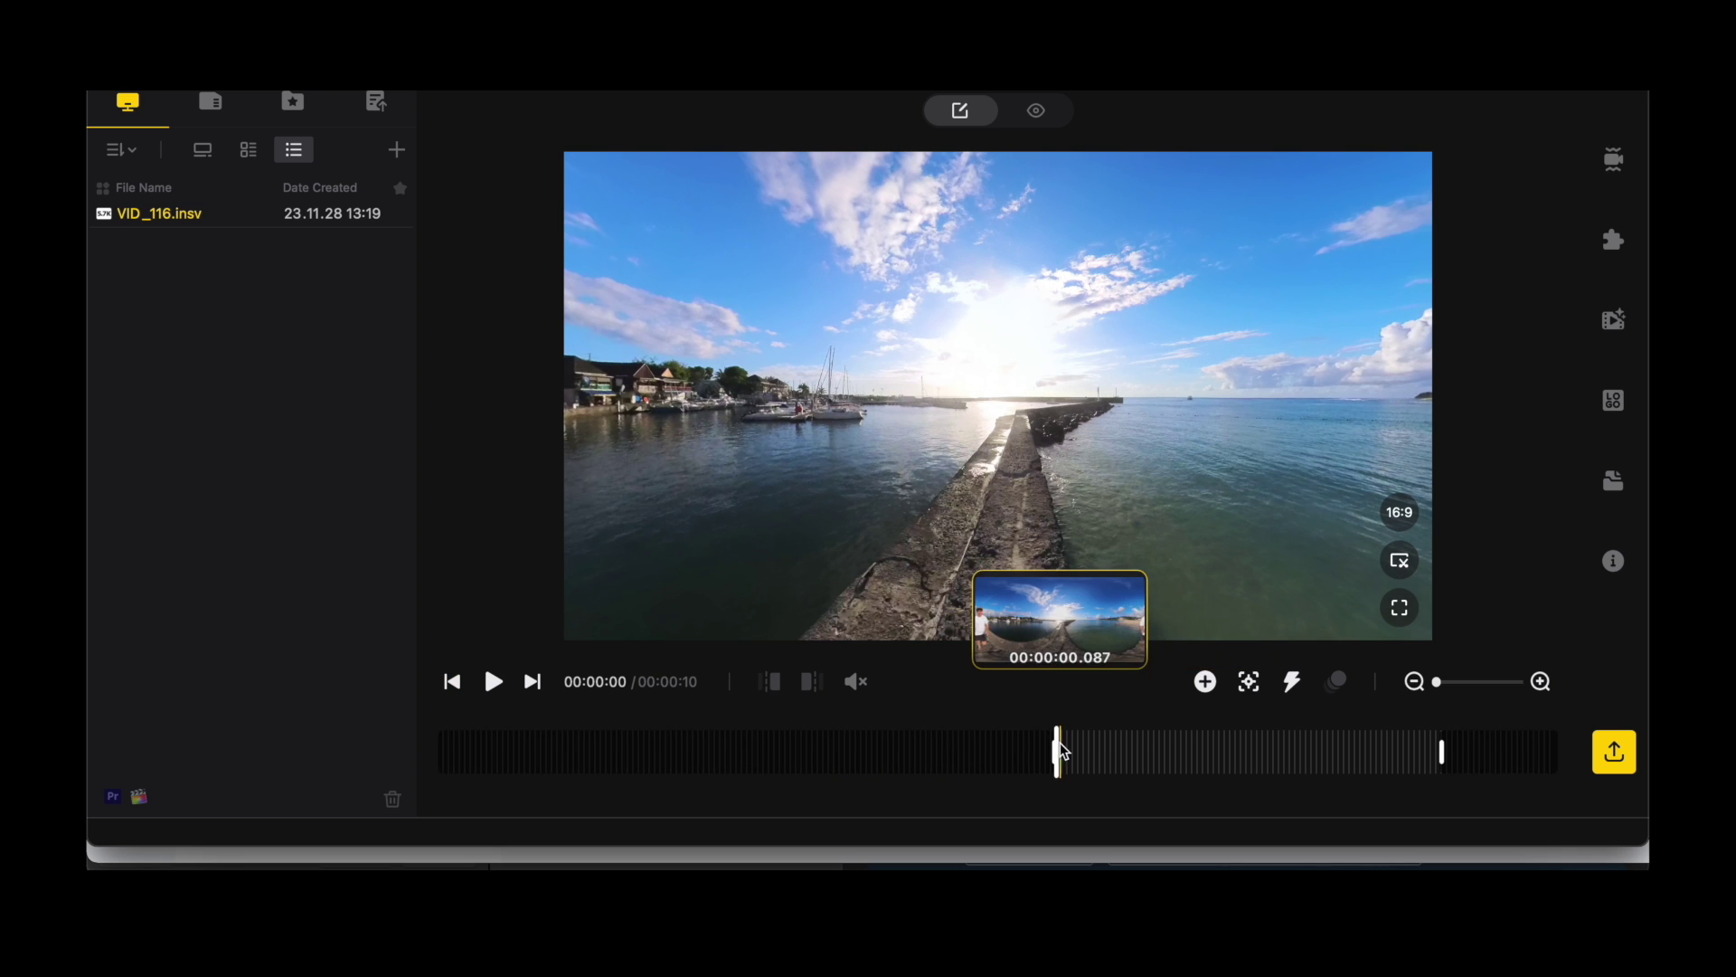
drag(1174, 460, 1045, 398)
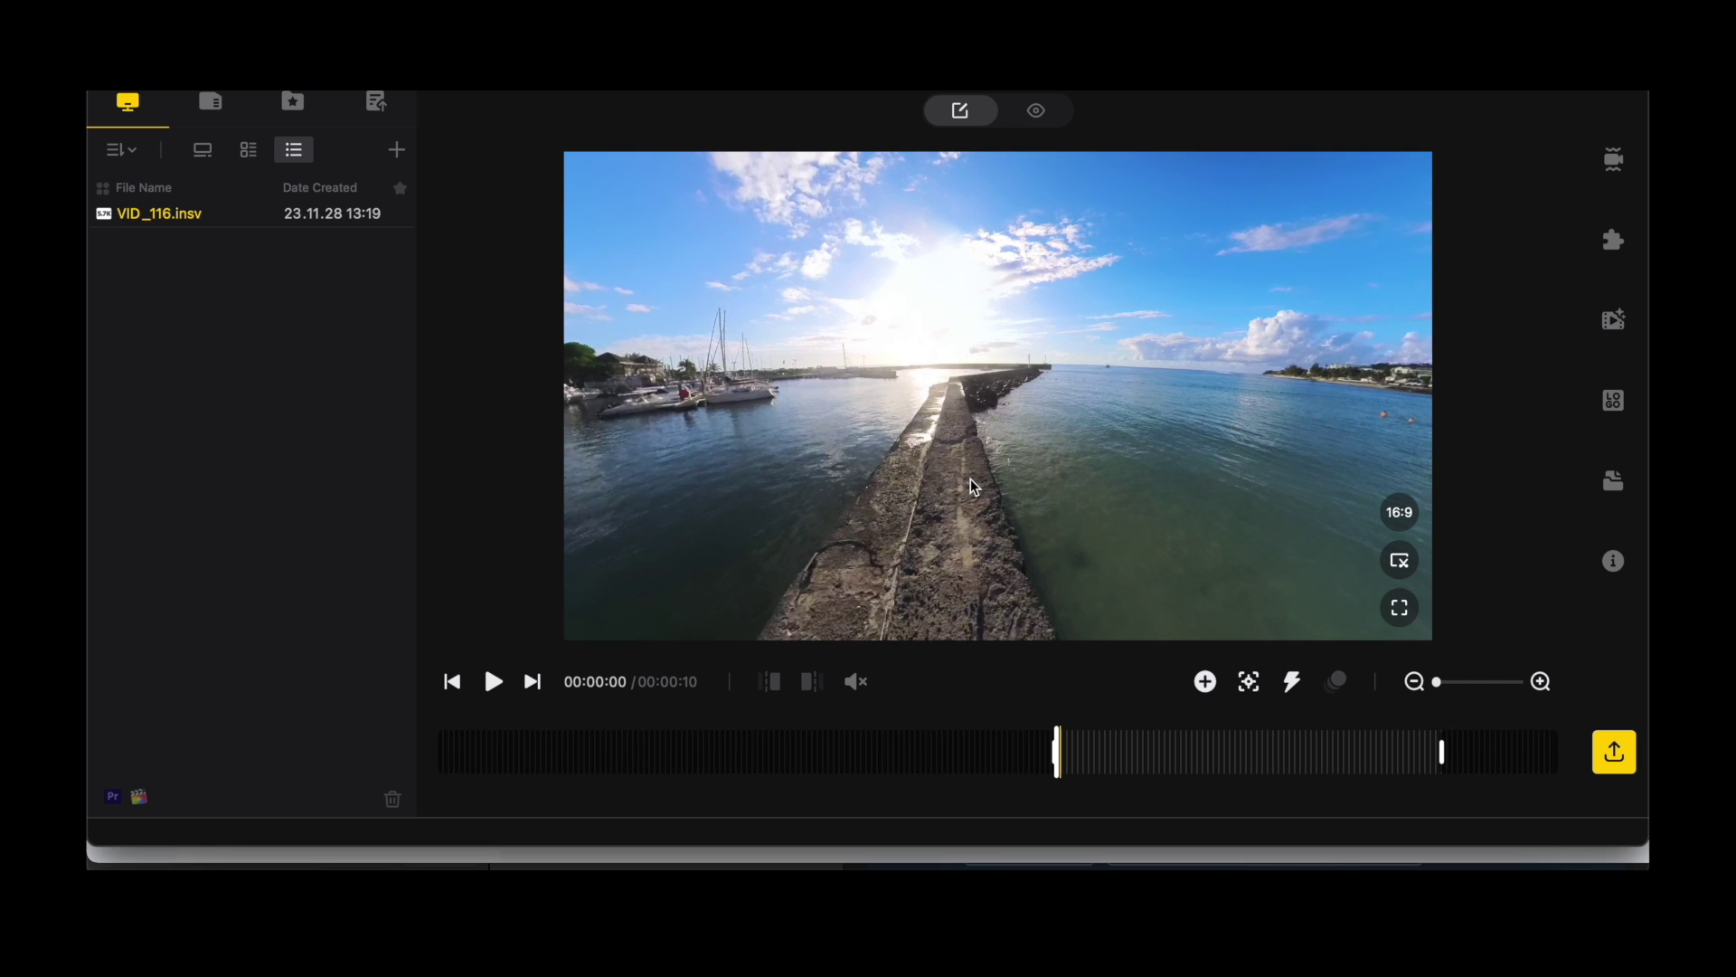
drag(1206, 443, 1190, 475)
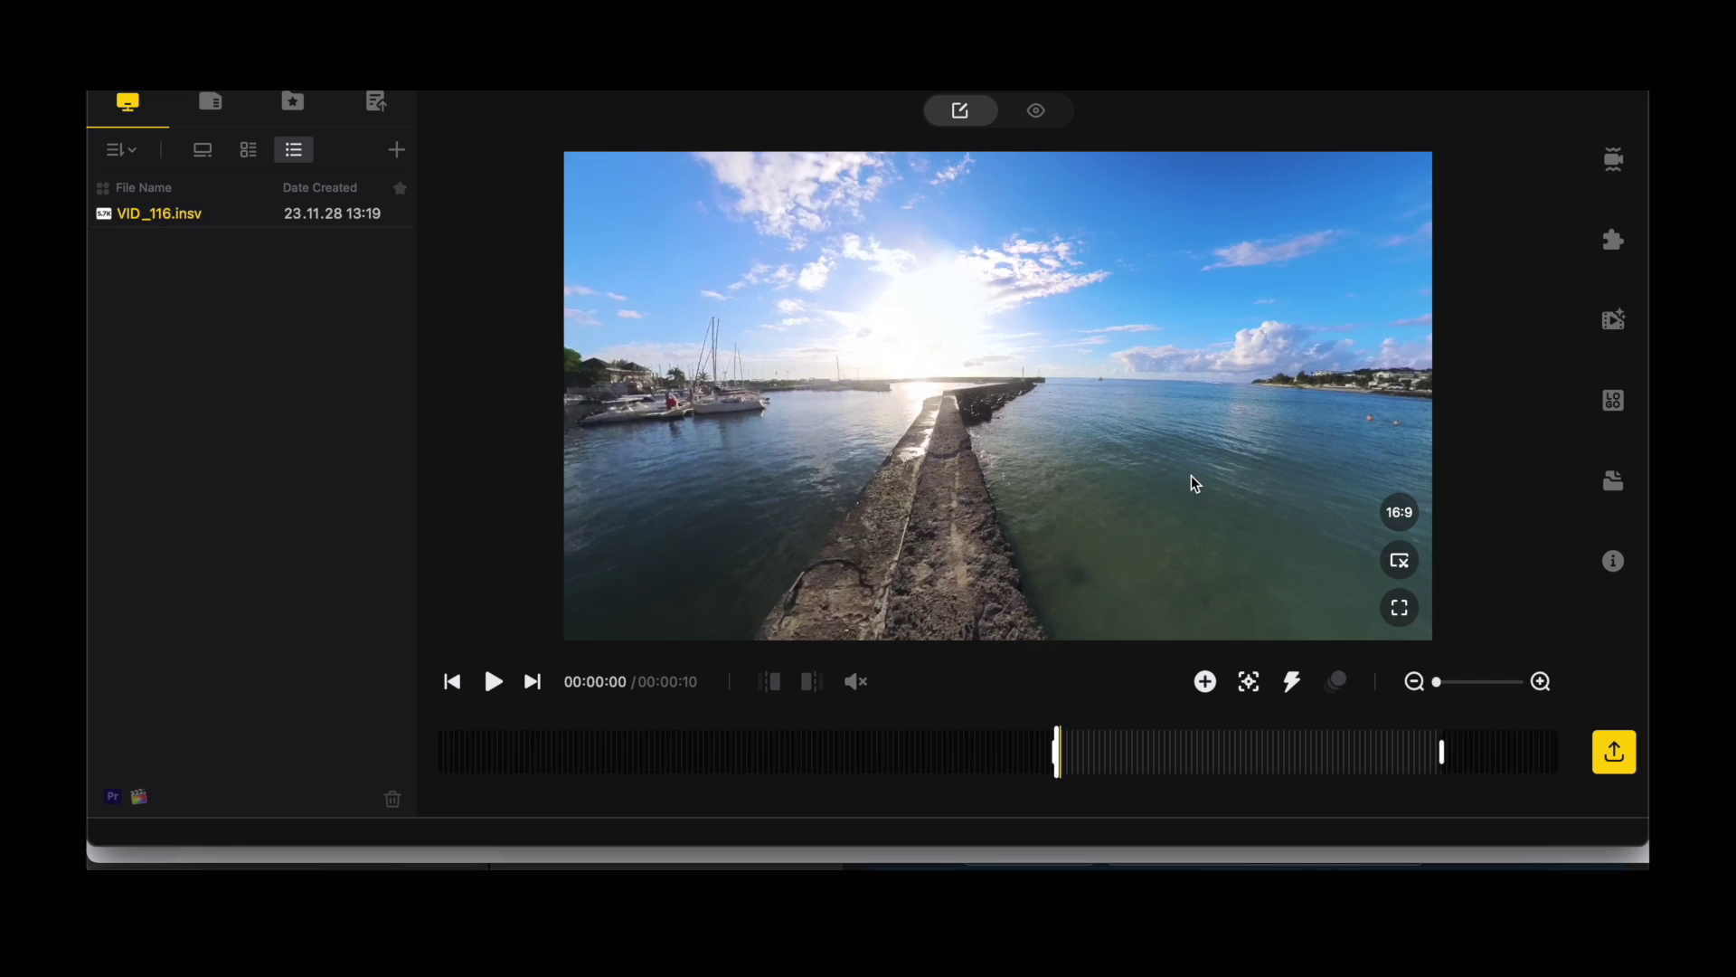
key(super+k)
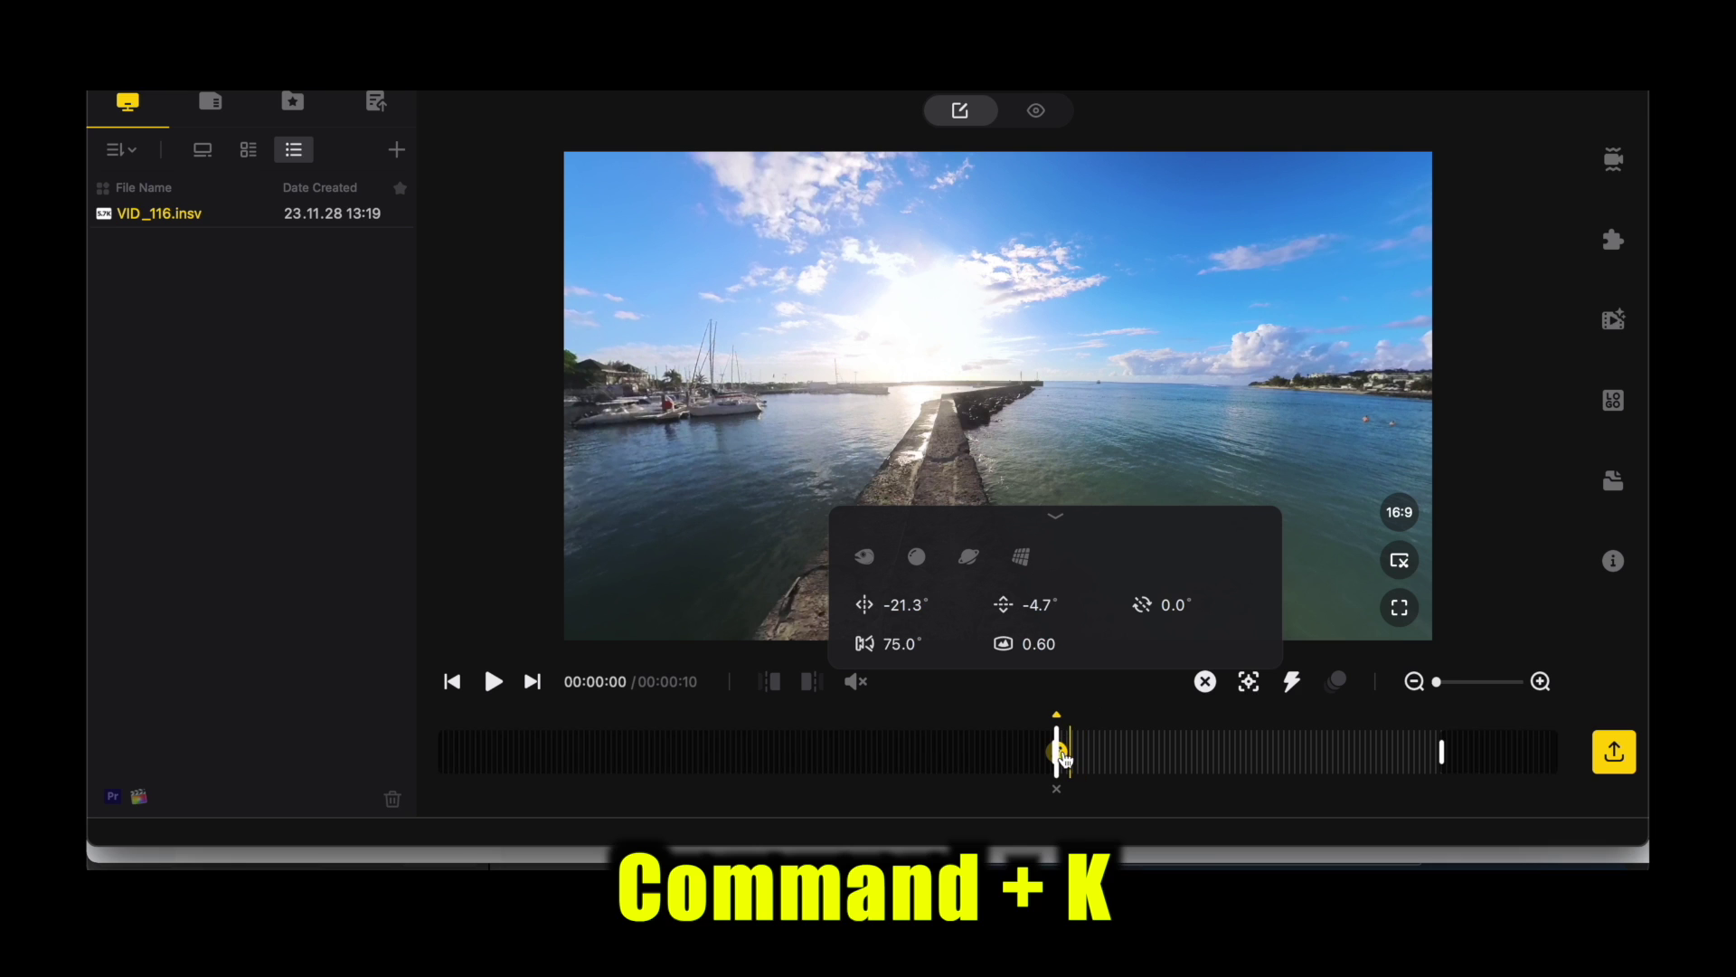
- Preview the Crystal Ball, Tiny Planet and Natural view modes, then return to Default
click(916, 558)
click(969, 558)
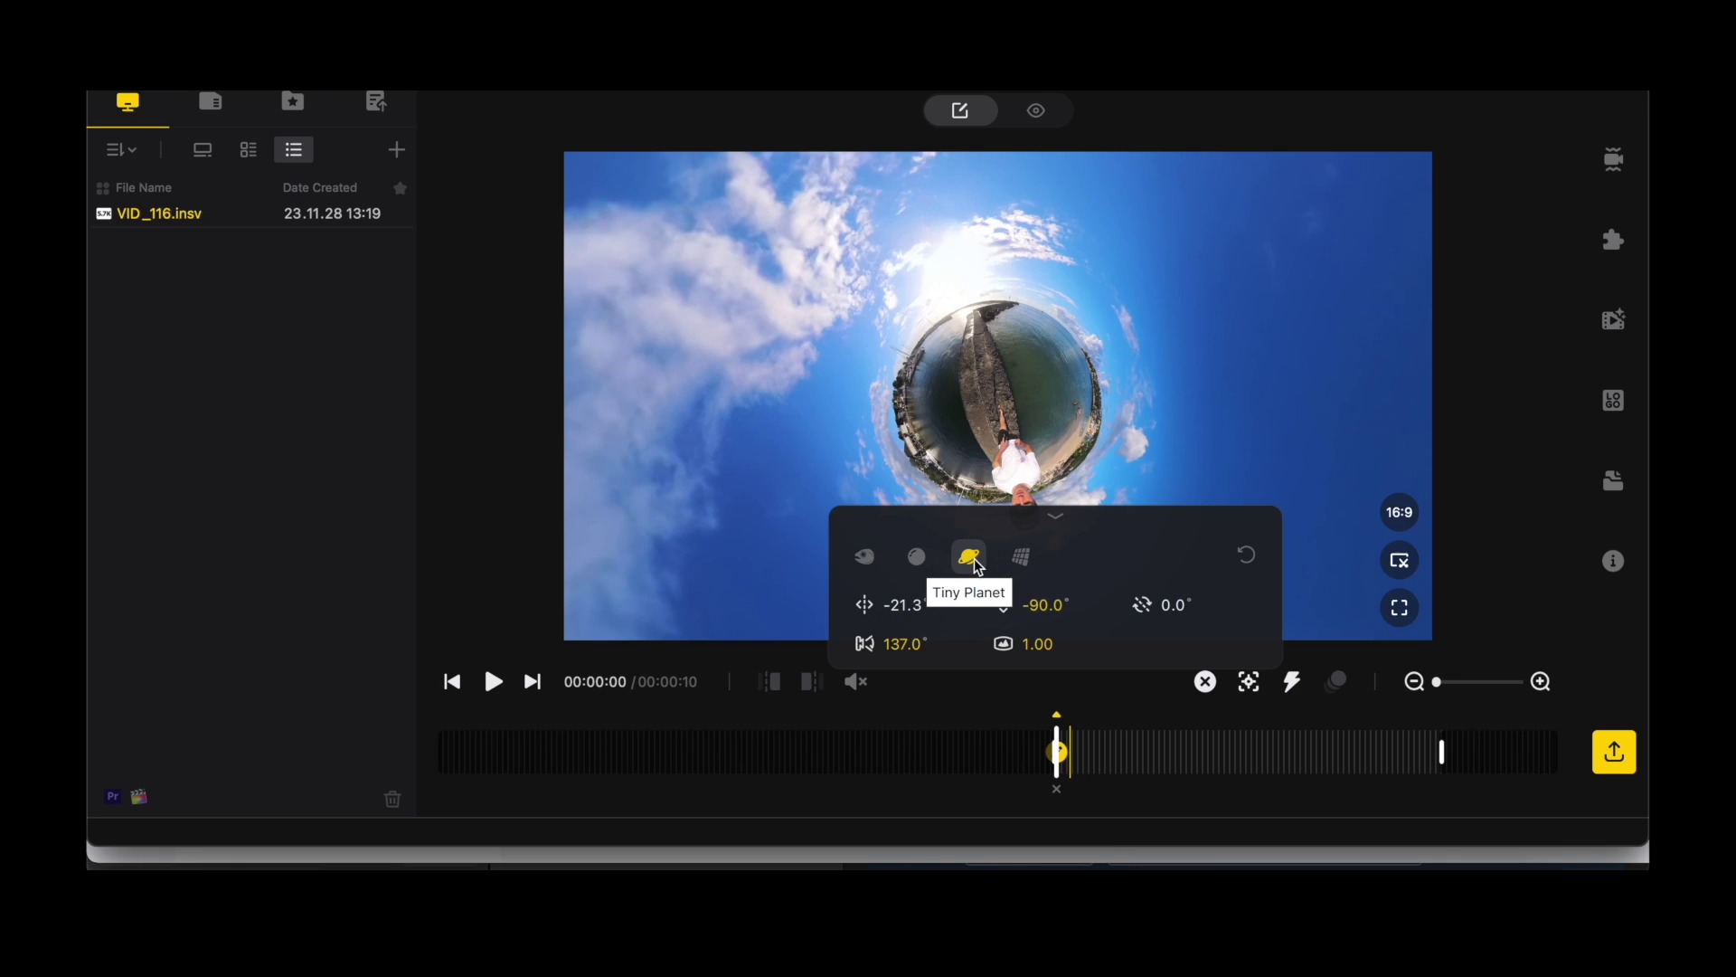
click(1022, 558)
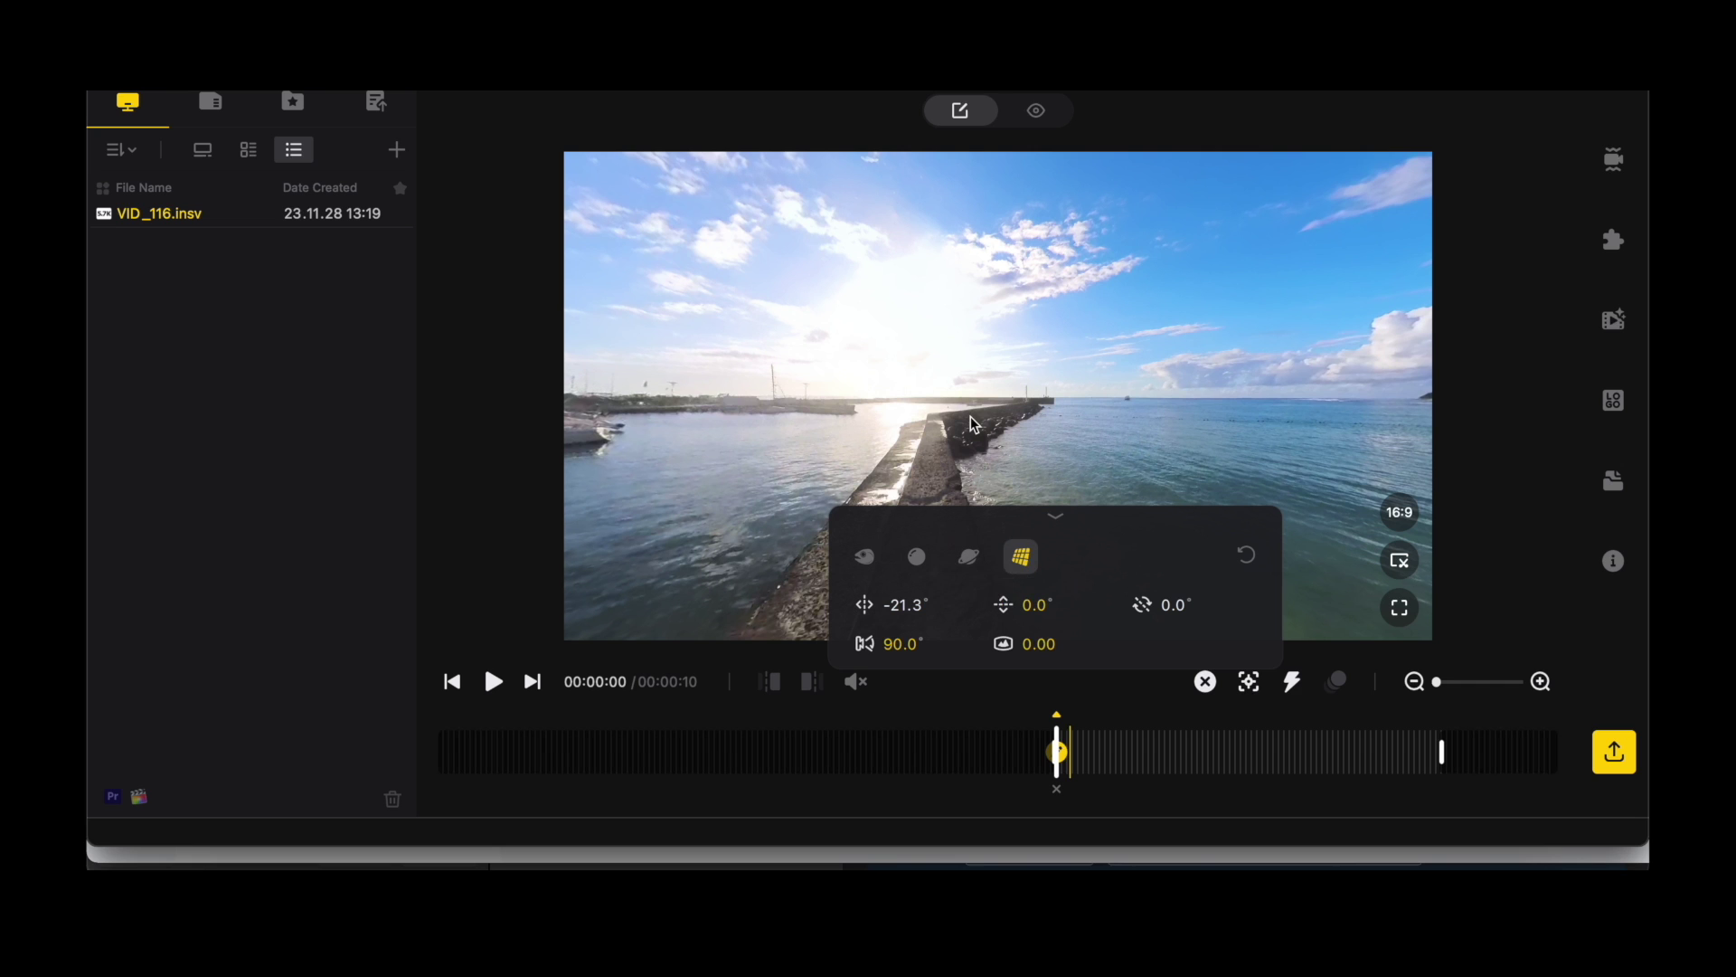
click(865, 556)
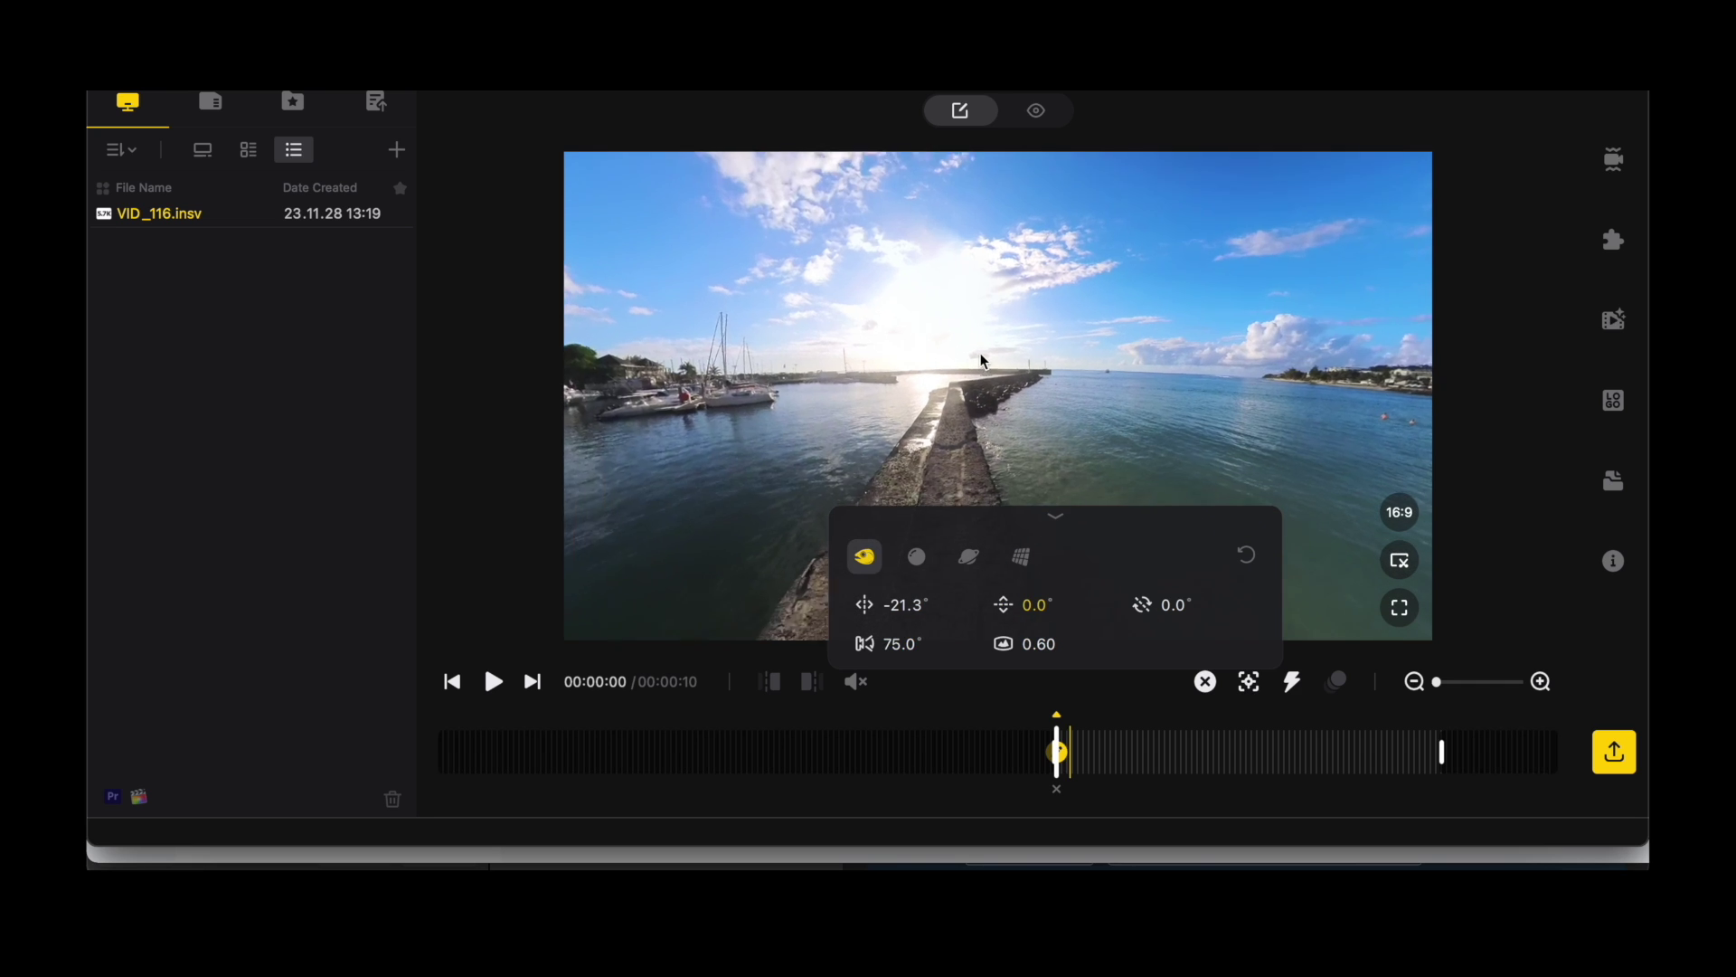
- Tilt the start keyframe down onto the jetty (-49.5°, 76.7° FOV) and play to check
drag(980, 359, 1026, 299)
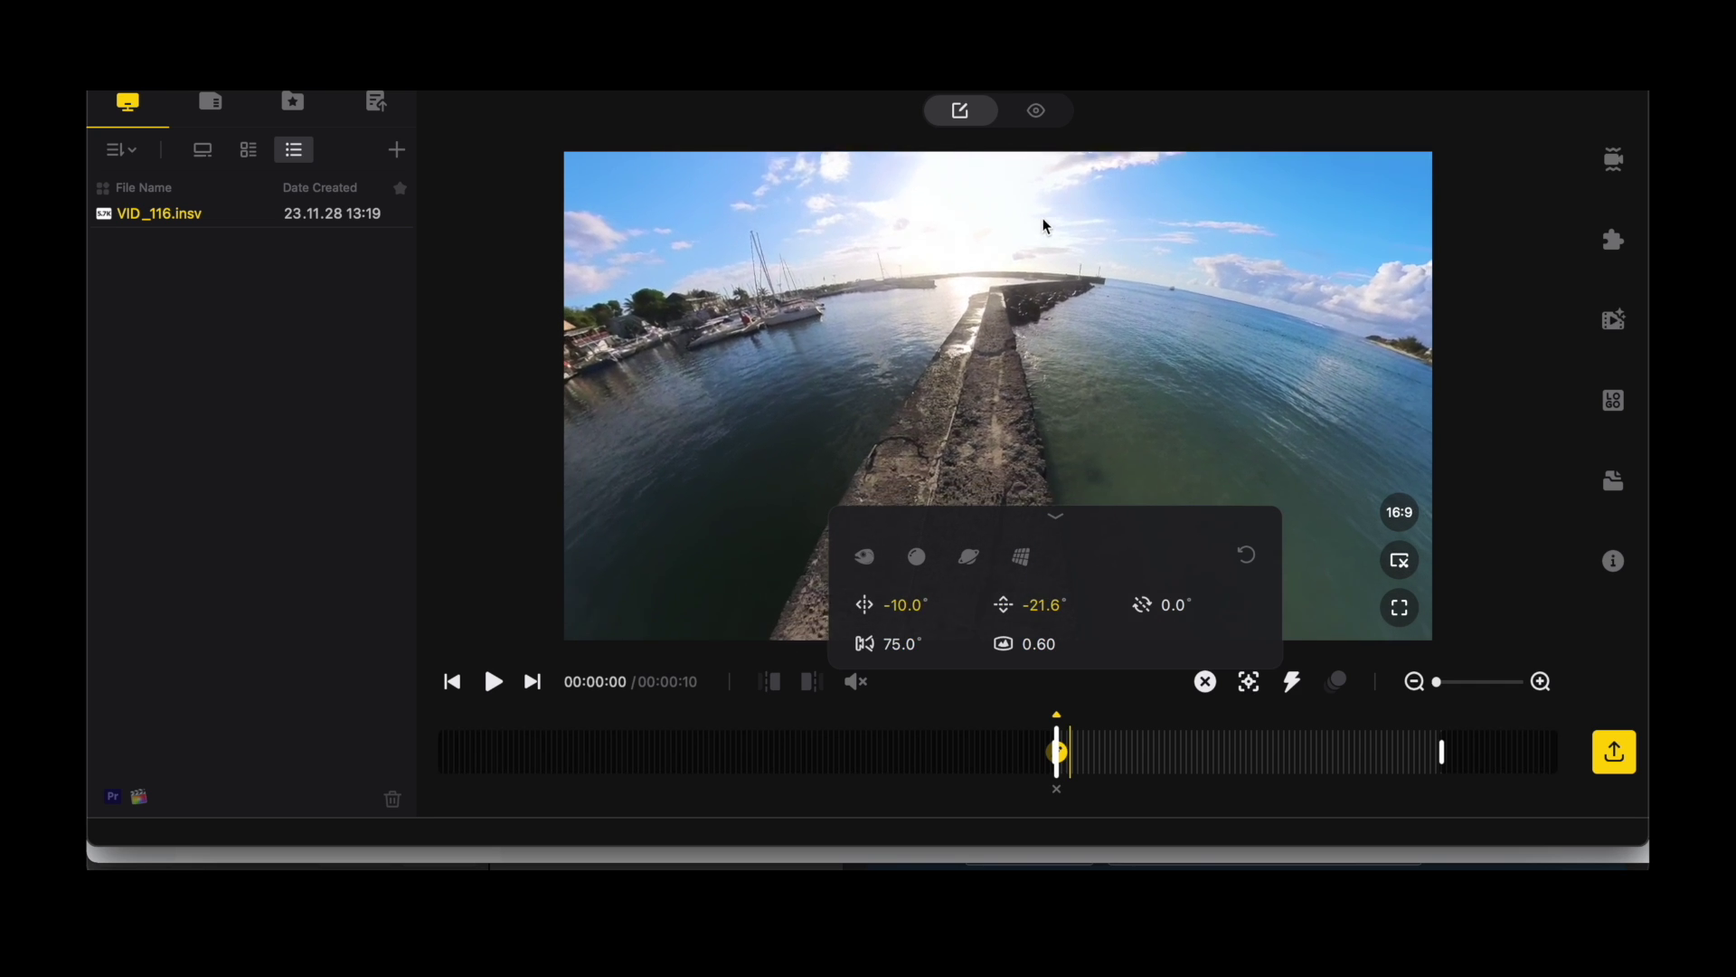
drag(1044, 225, 1042, 276)
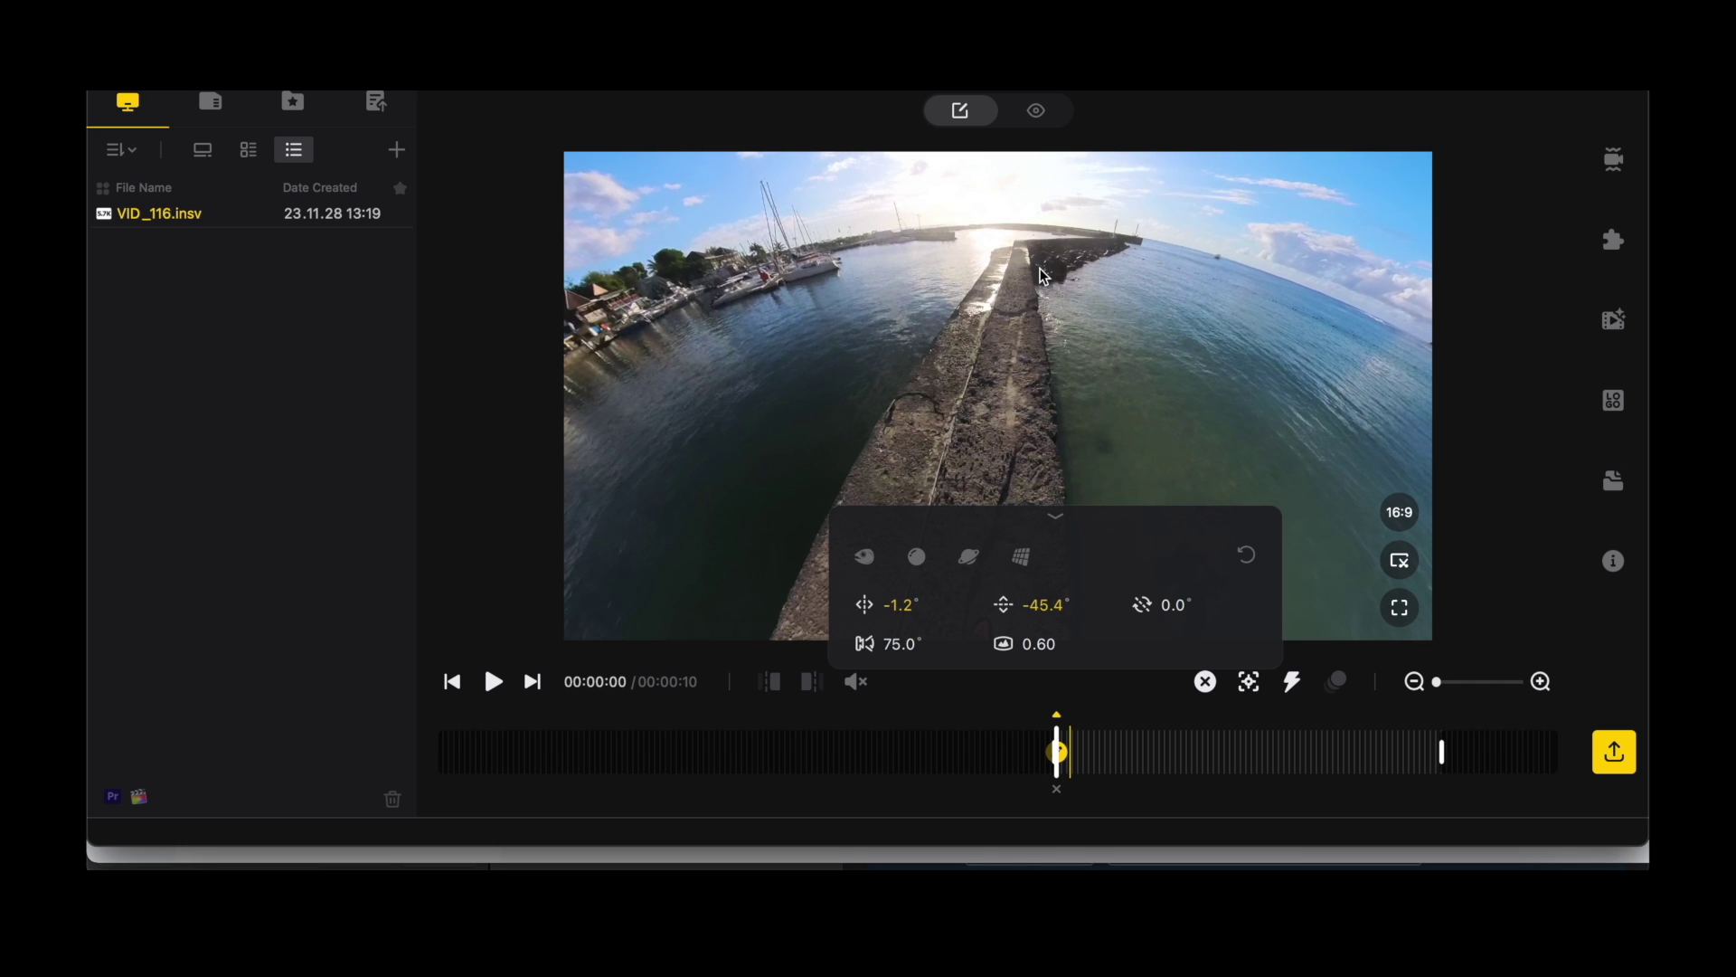
mouse_move(1011, 409)
mouse_down()
mouse_move(1011, 360)
mouse_move(1008, 397)
mouse_up()
scroll(1011, 360, down, 2)
scroll(1007, 387, up, 1)
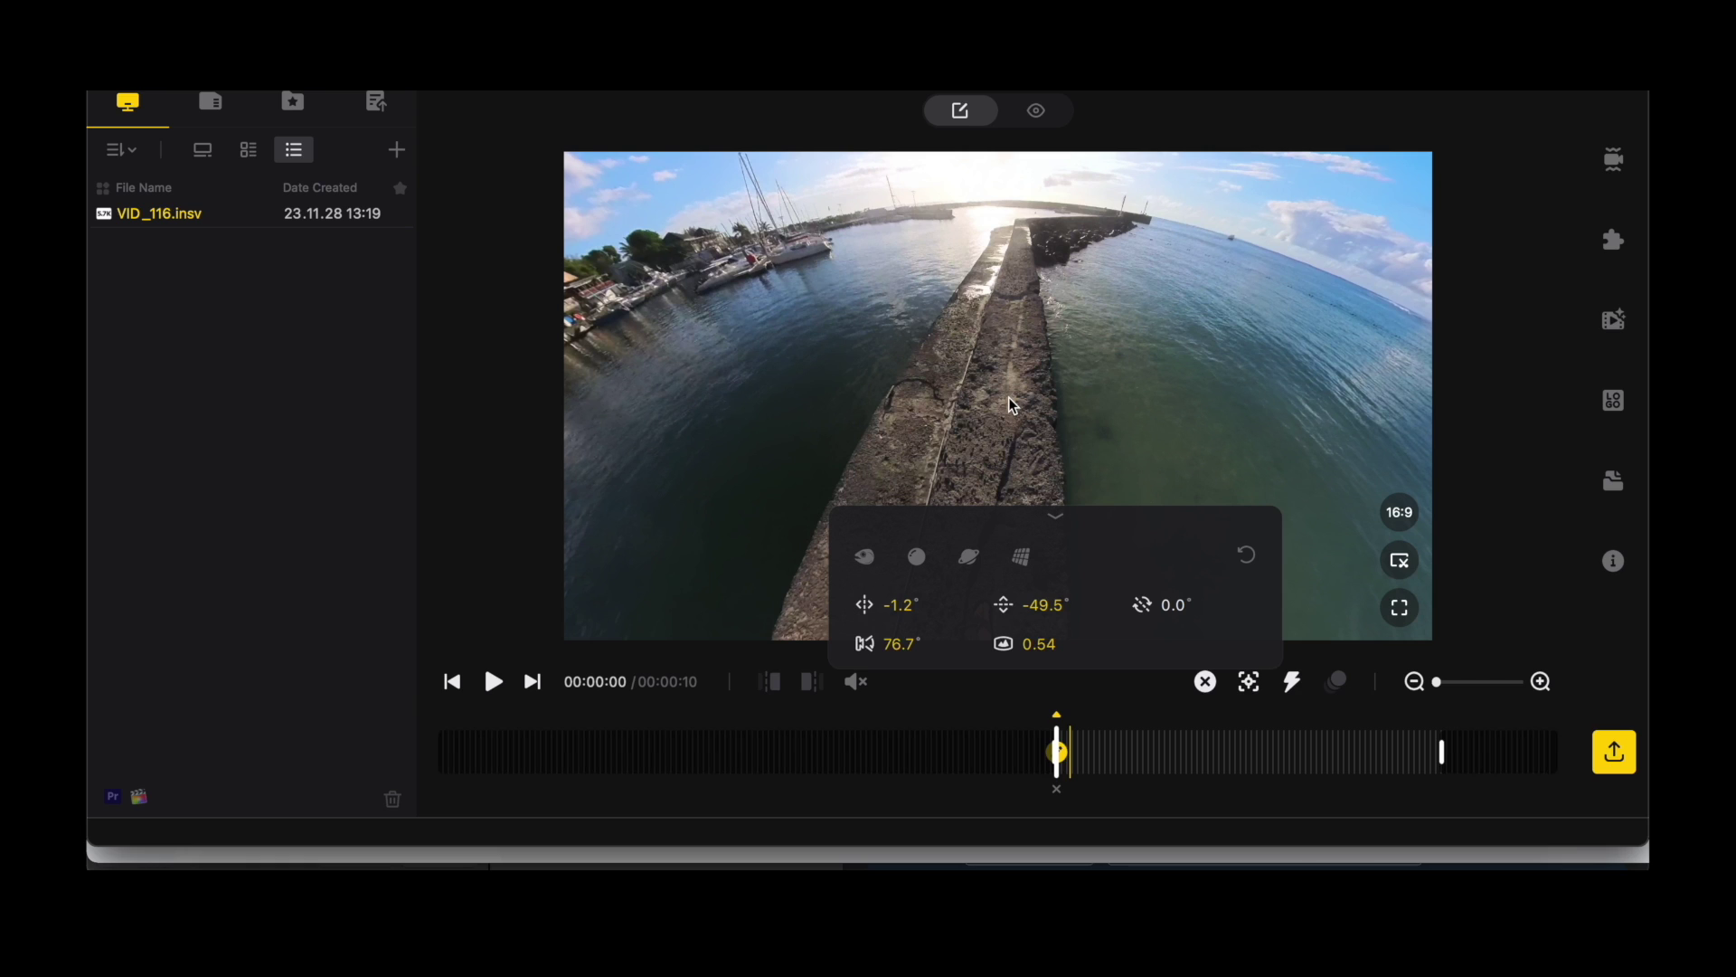
click(496, 687)
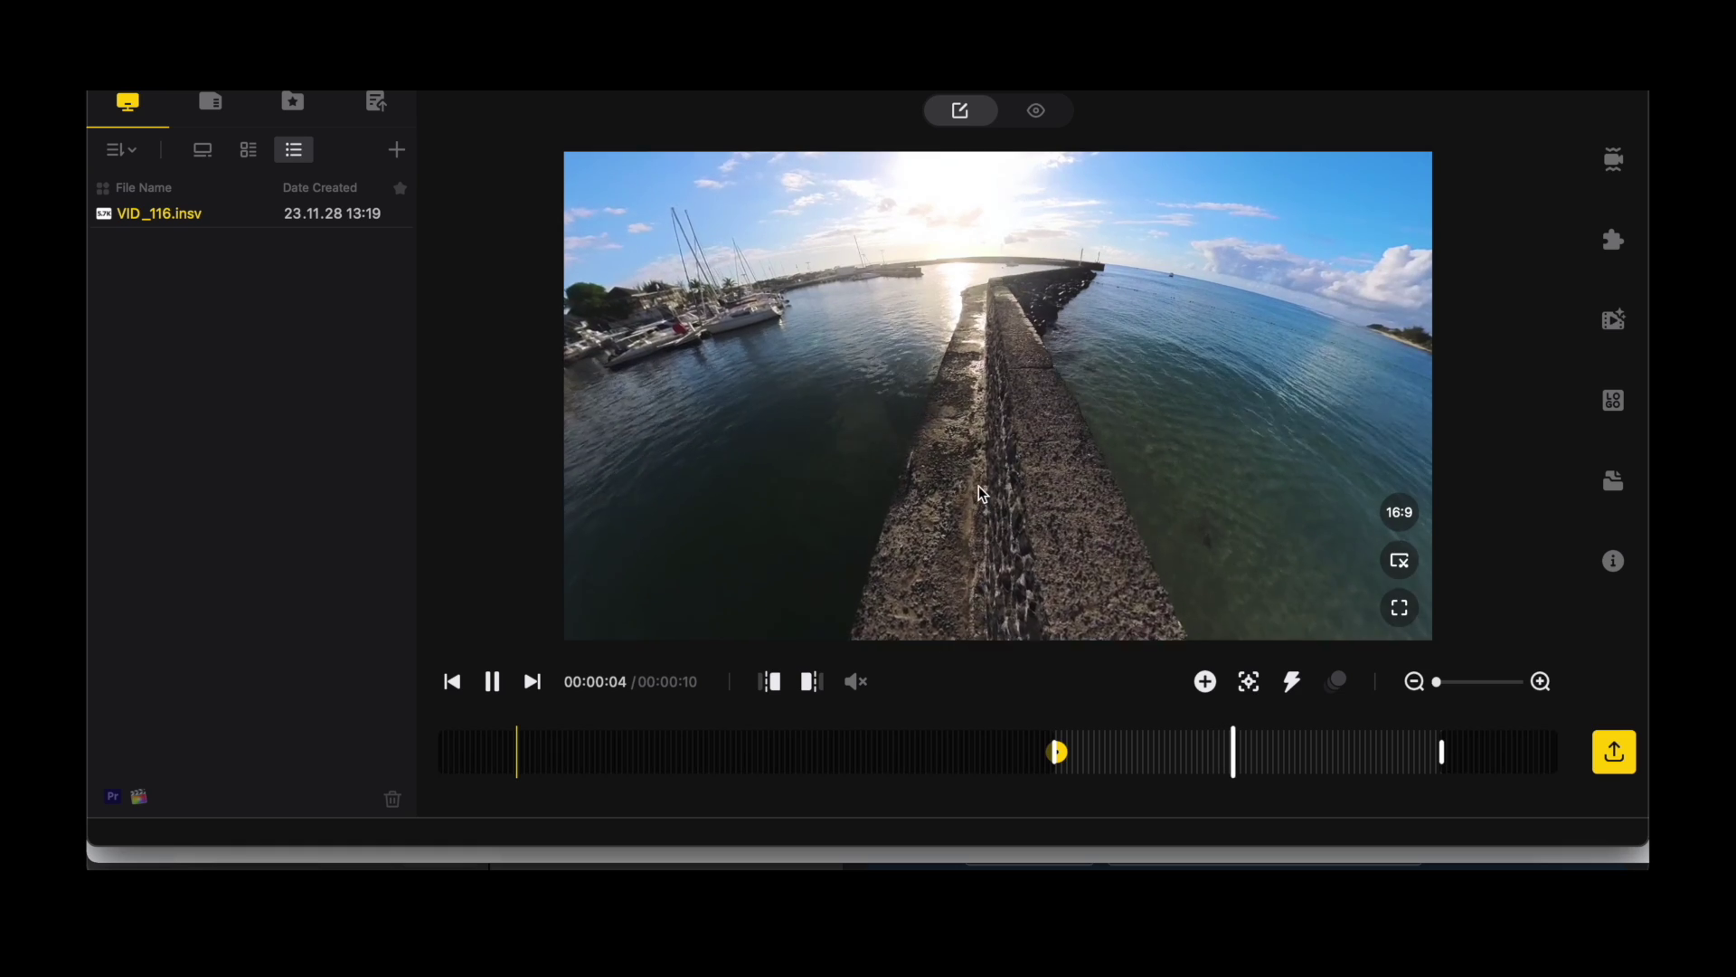
- Add a keyframe at 00:00:08 framing the man on the pier and preview the transition
click(493, 681)
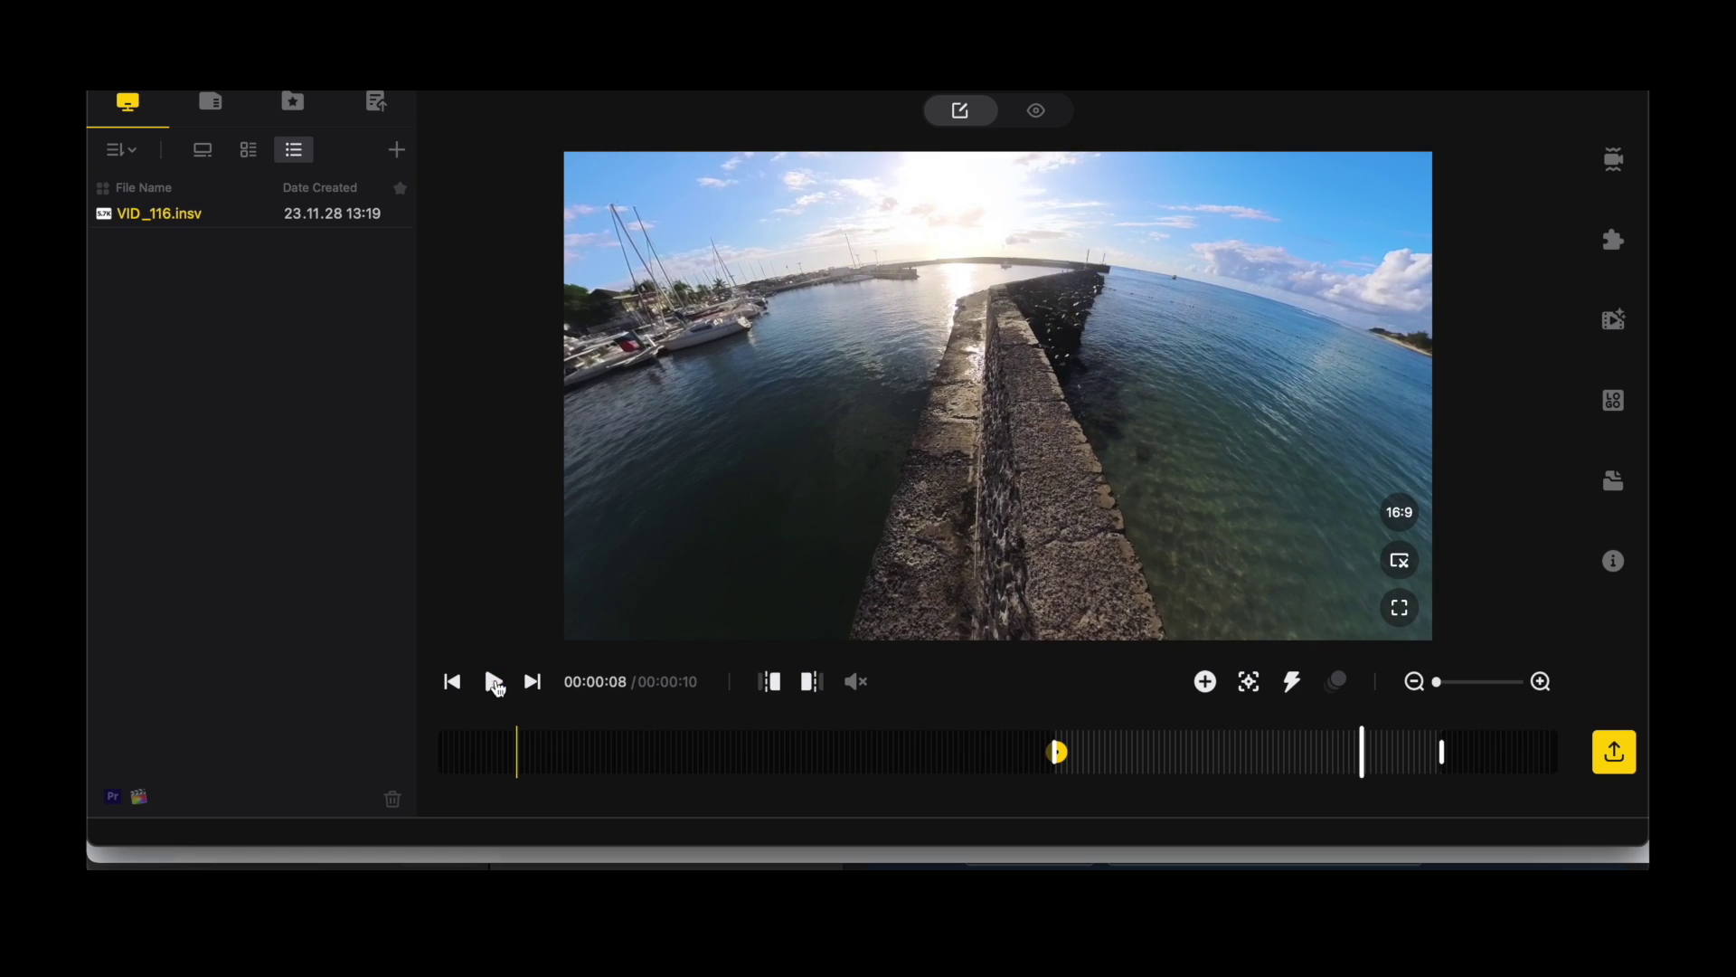
drag(1215, 445, 446, 503)
drag(974, 377, 937, 377)
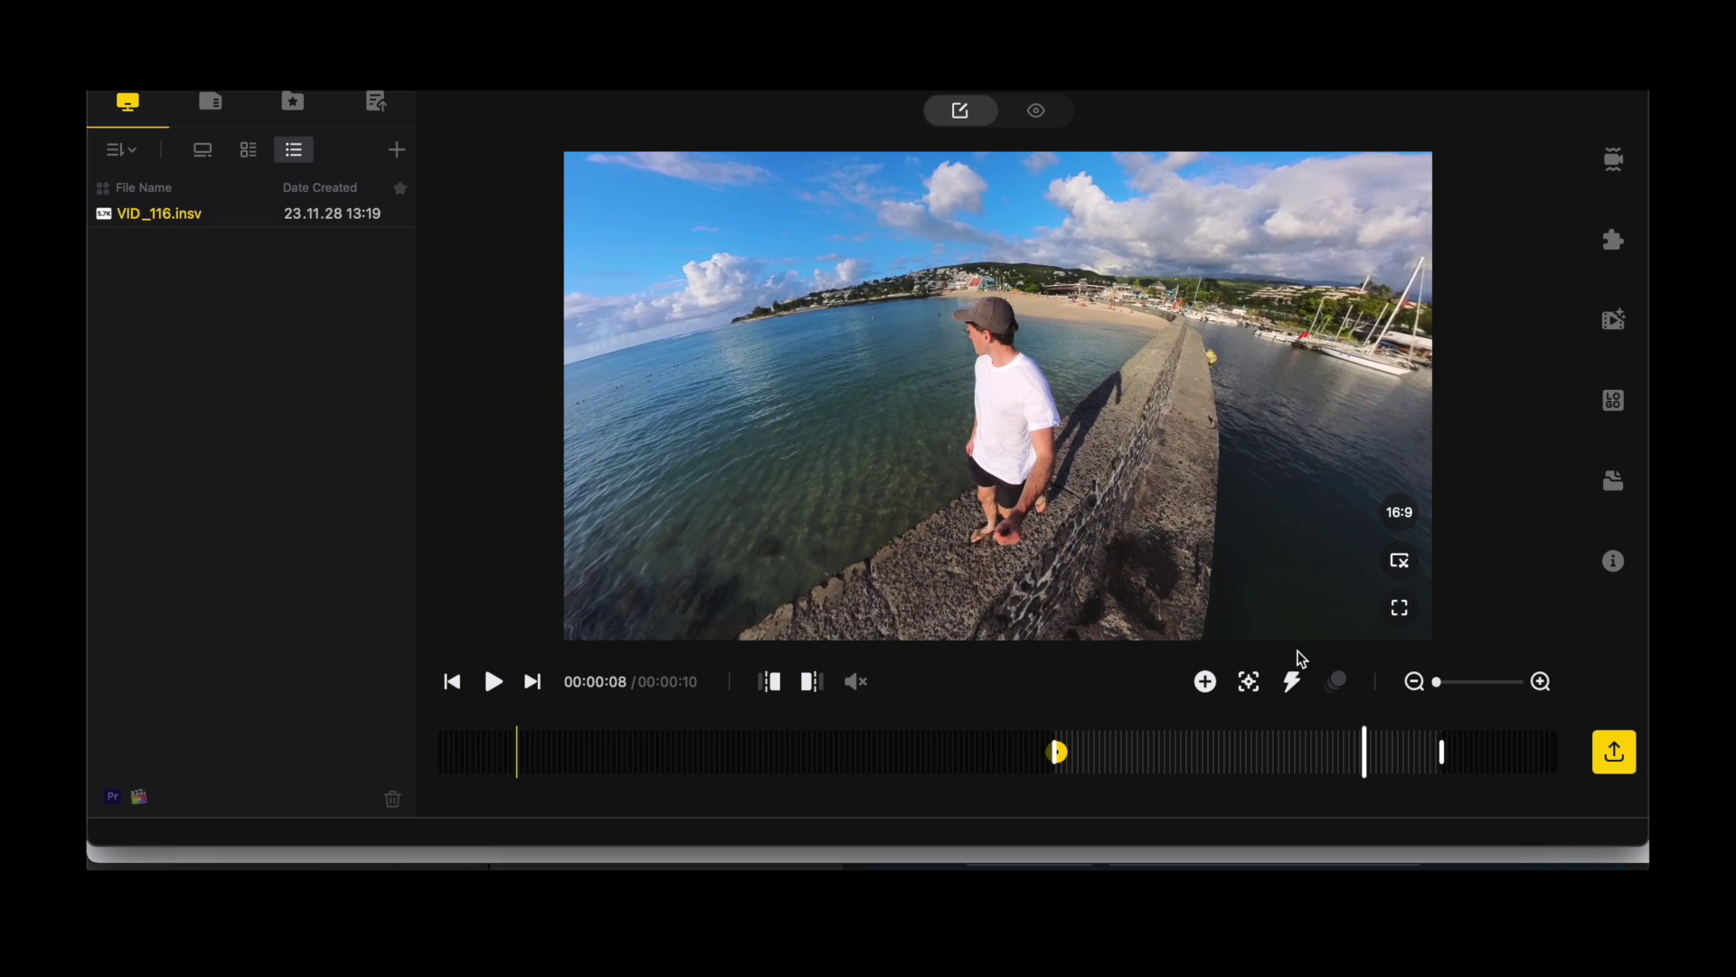
click(1362, 752)
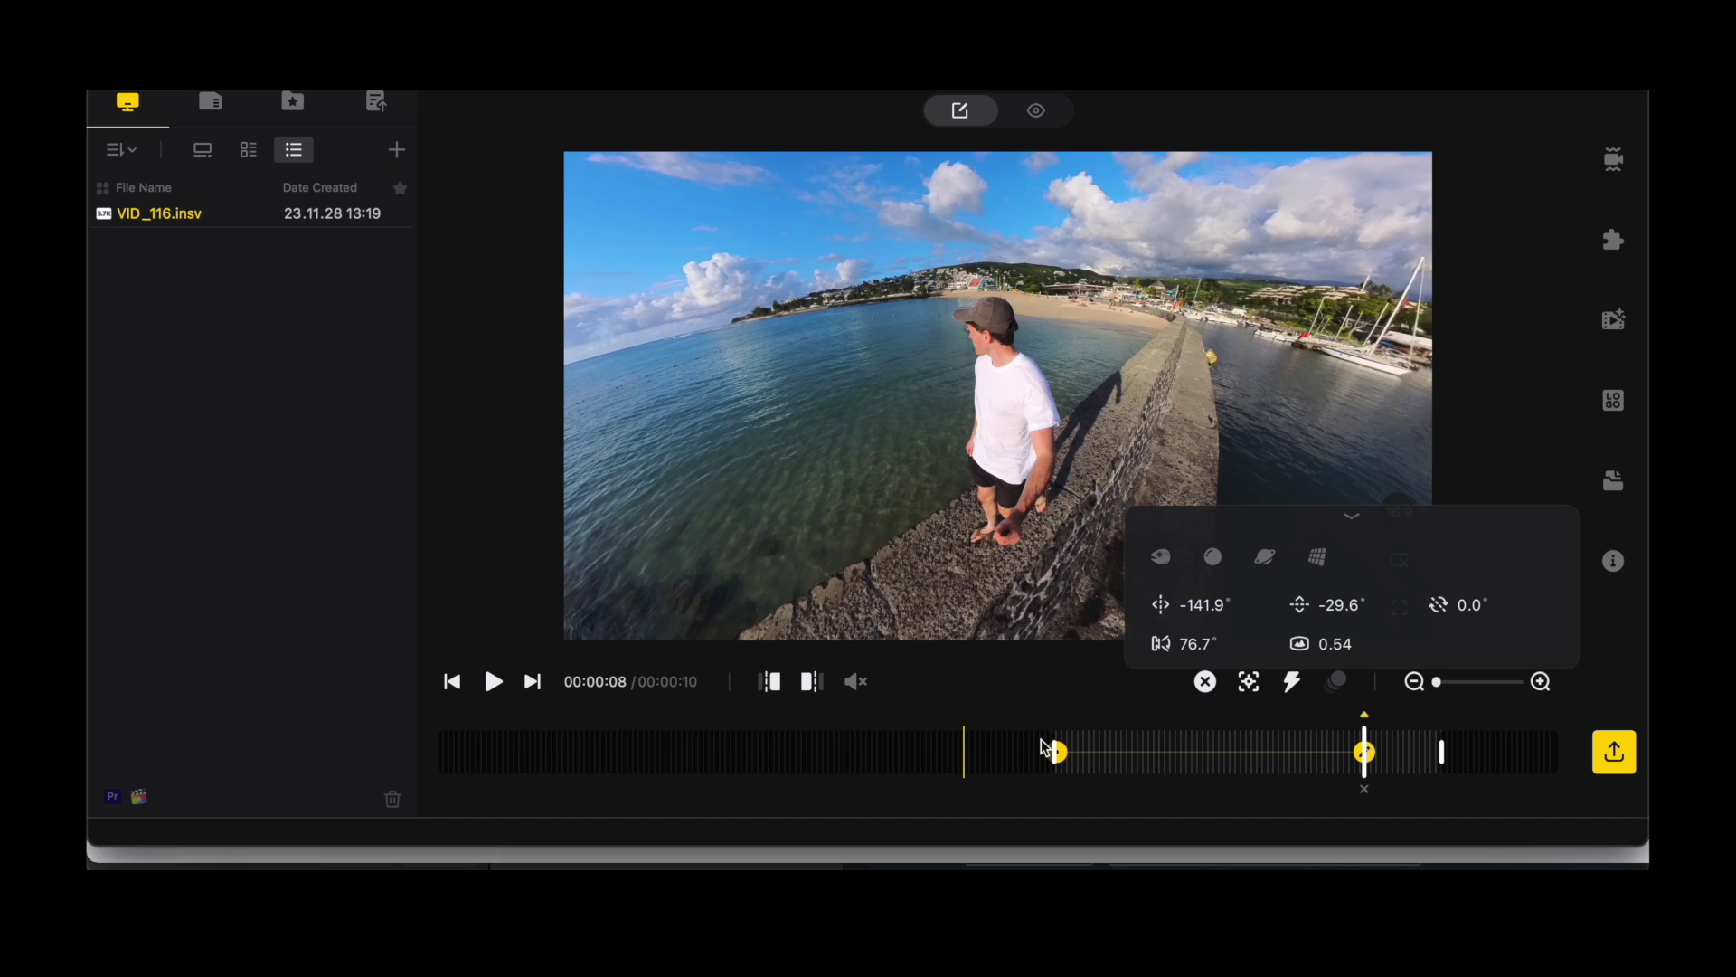
click(453, 683)
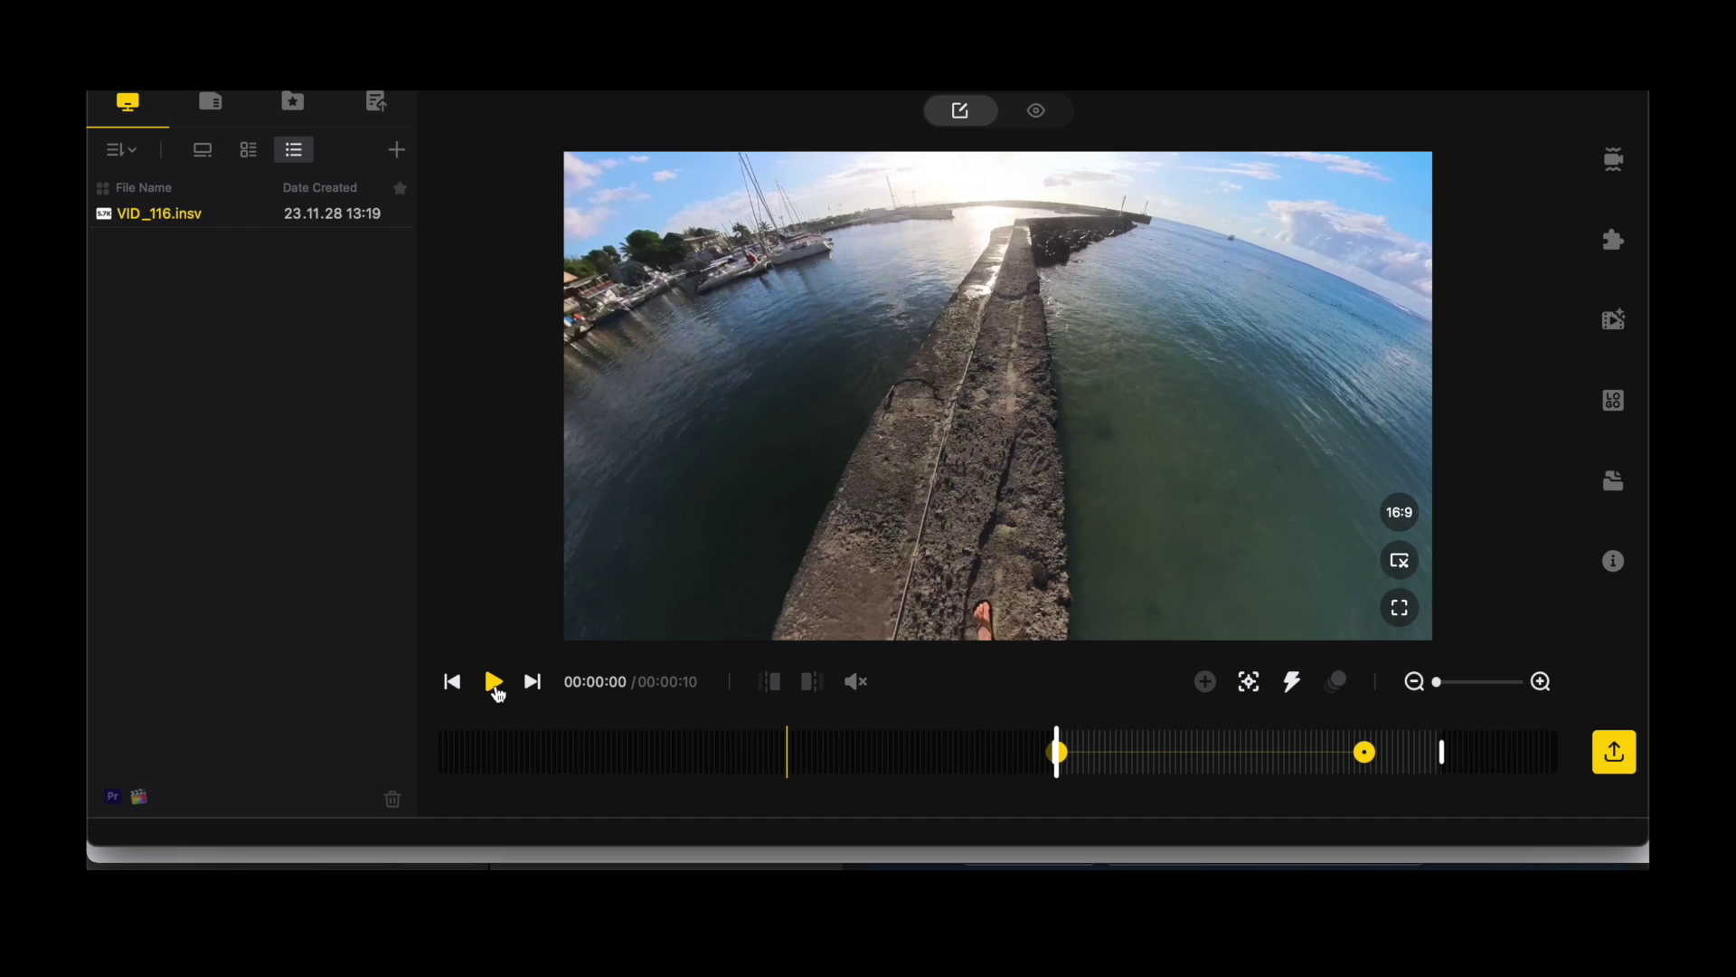
click(495, 683)
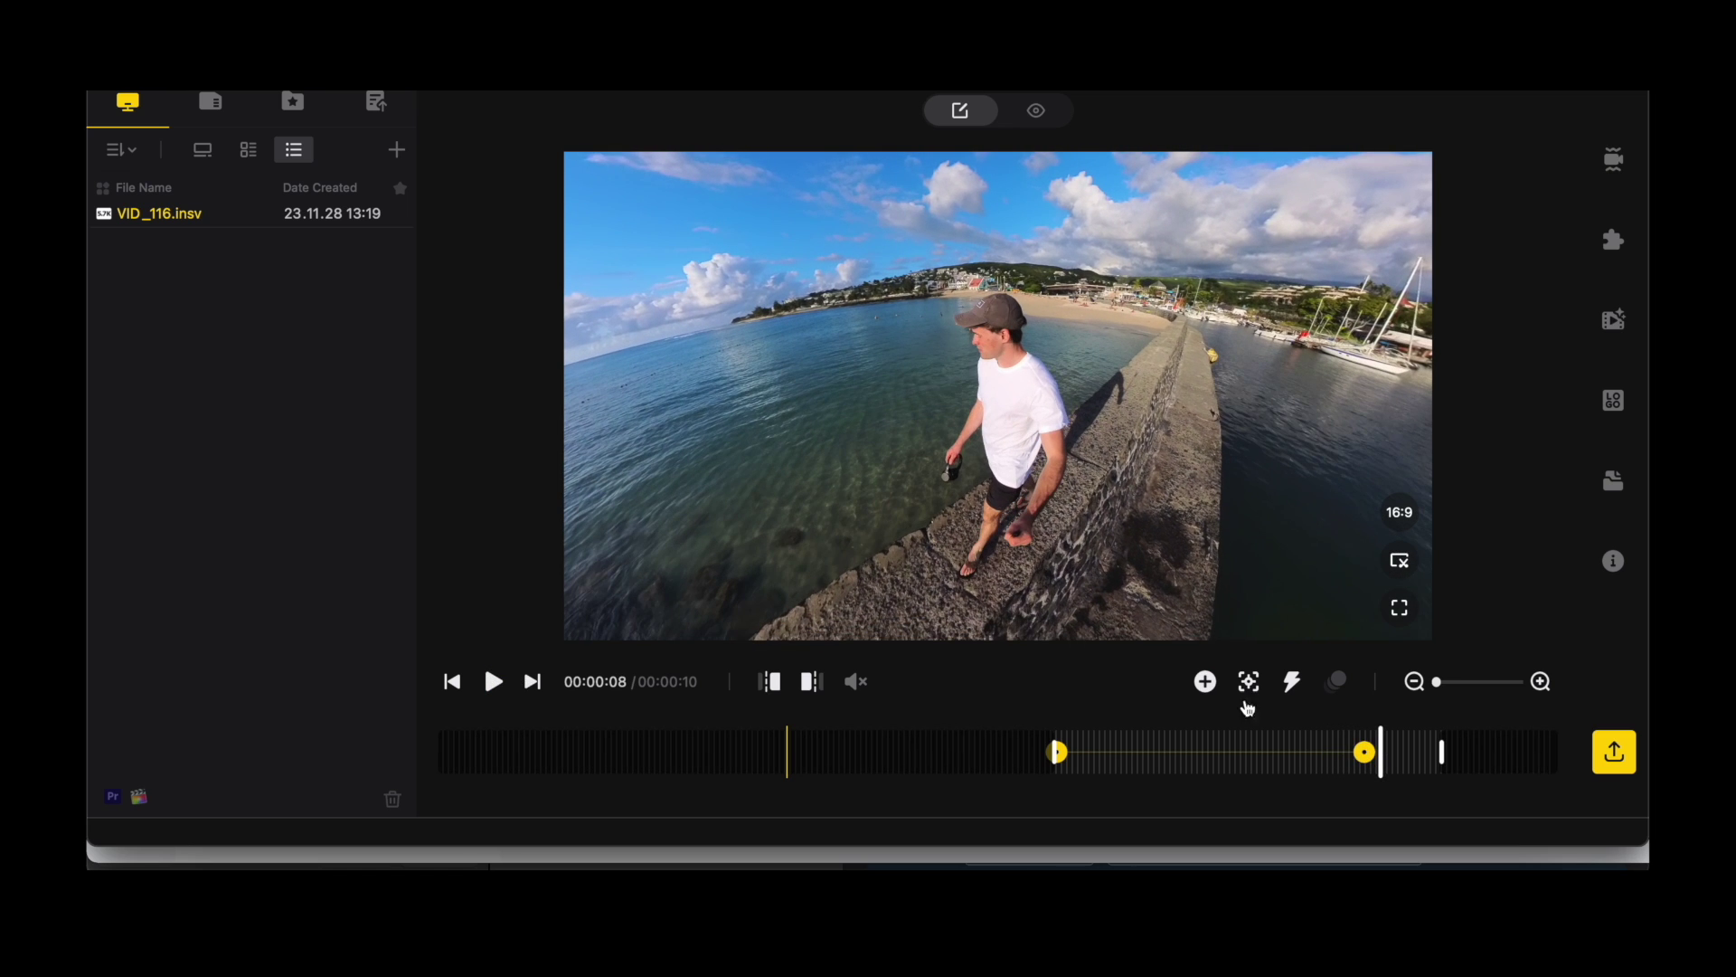
- Set that keyframe's distortion to 0.26 and tilt to -26.5°
click(1365, 751)
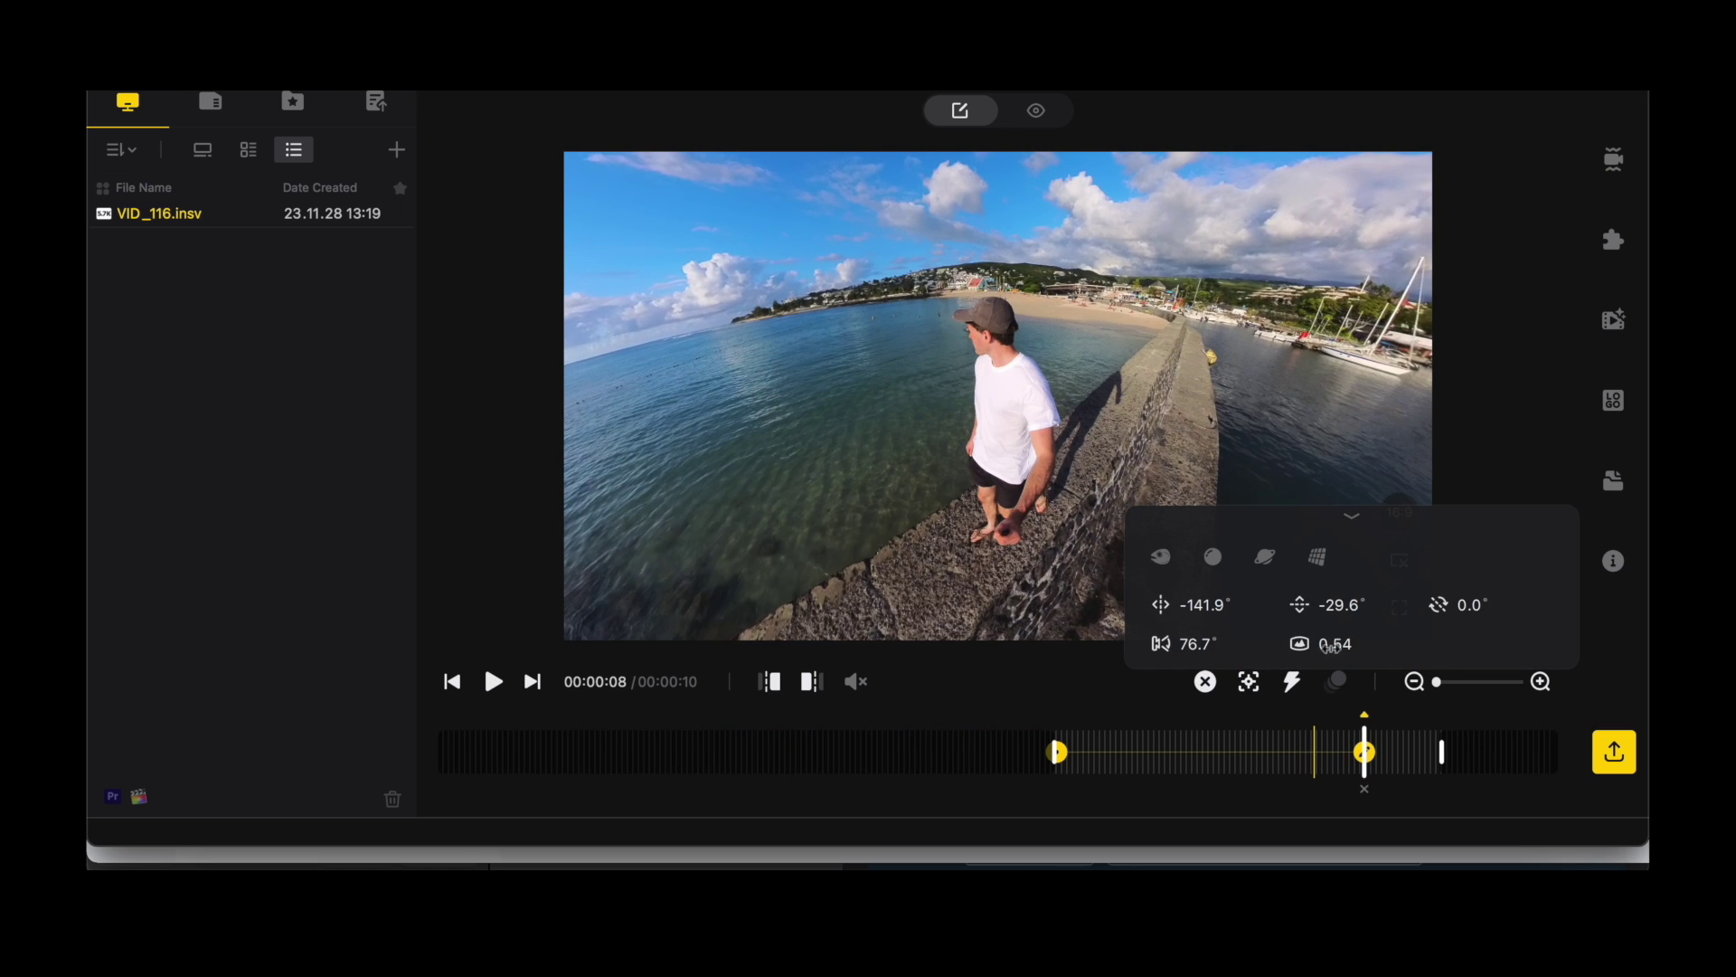
drag(1329, 647, 1202, 615)
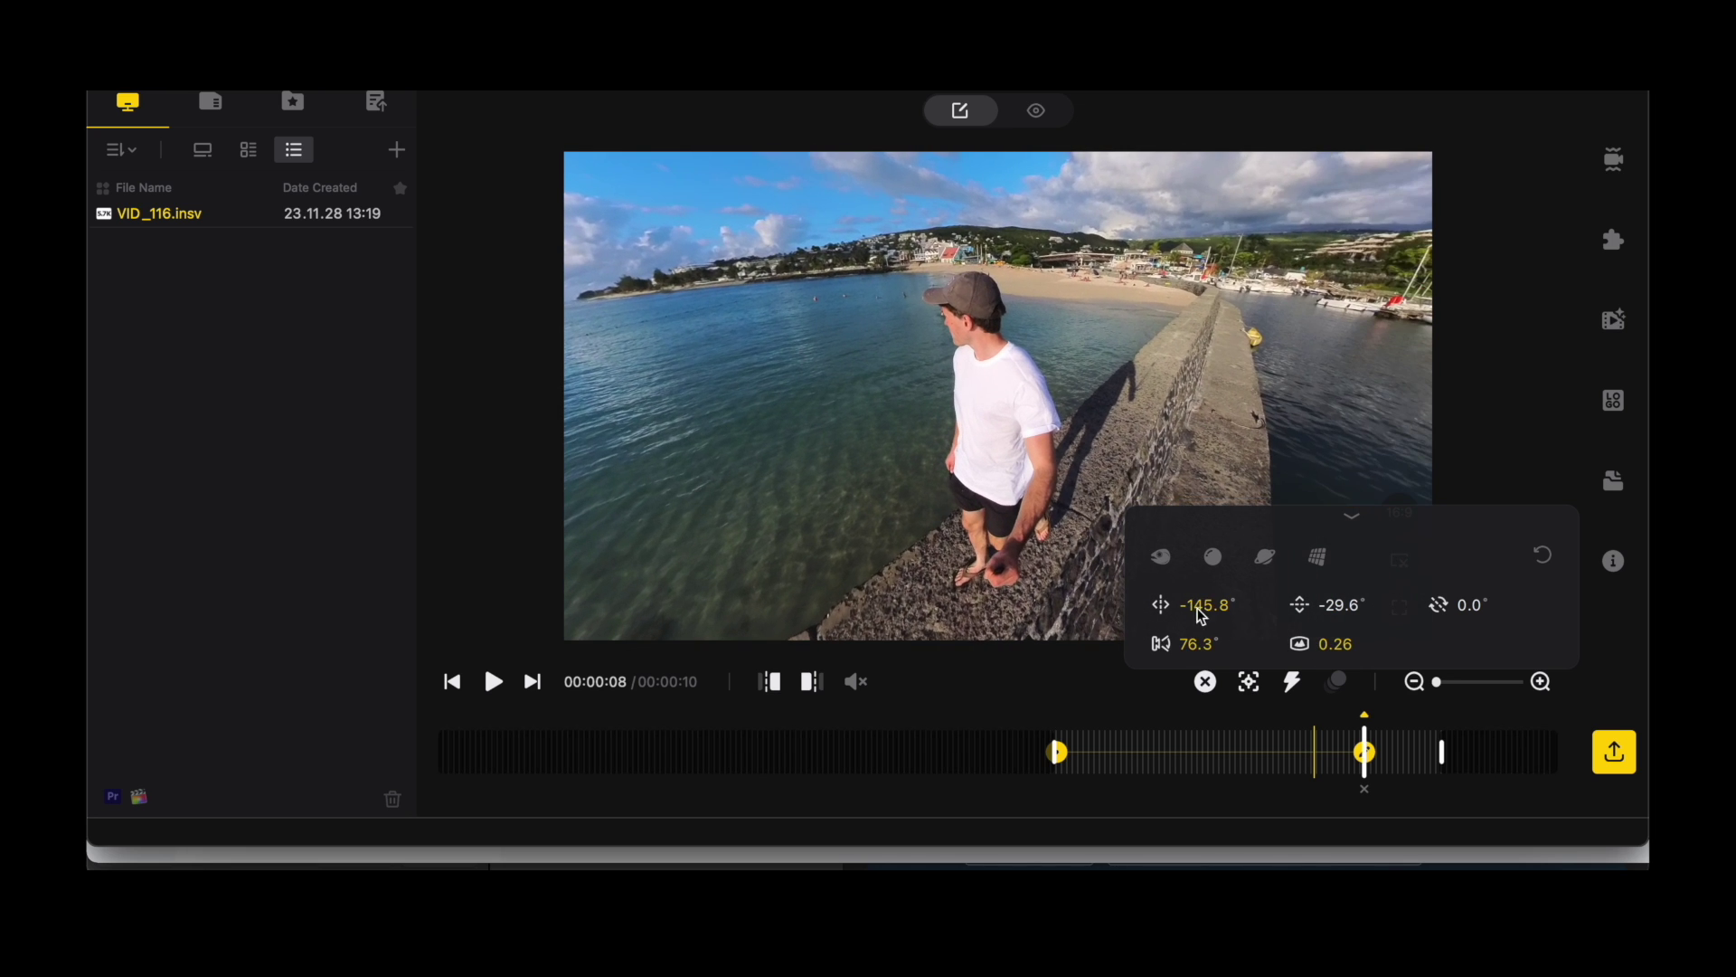
drag(1352, 607, 1458, 608)
- Add a 00:00:04 keyframe swinging toward the harbour boats, then replay the clip from the start
click(1223, 734)
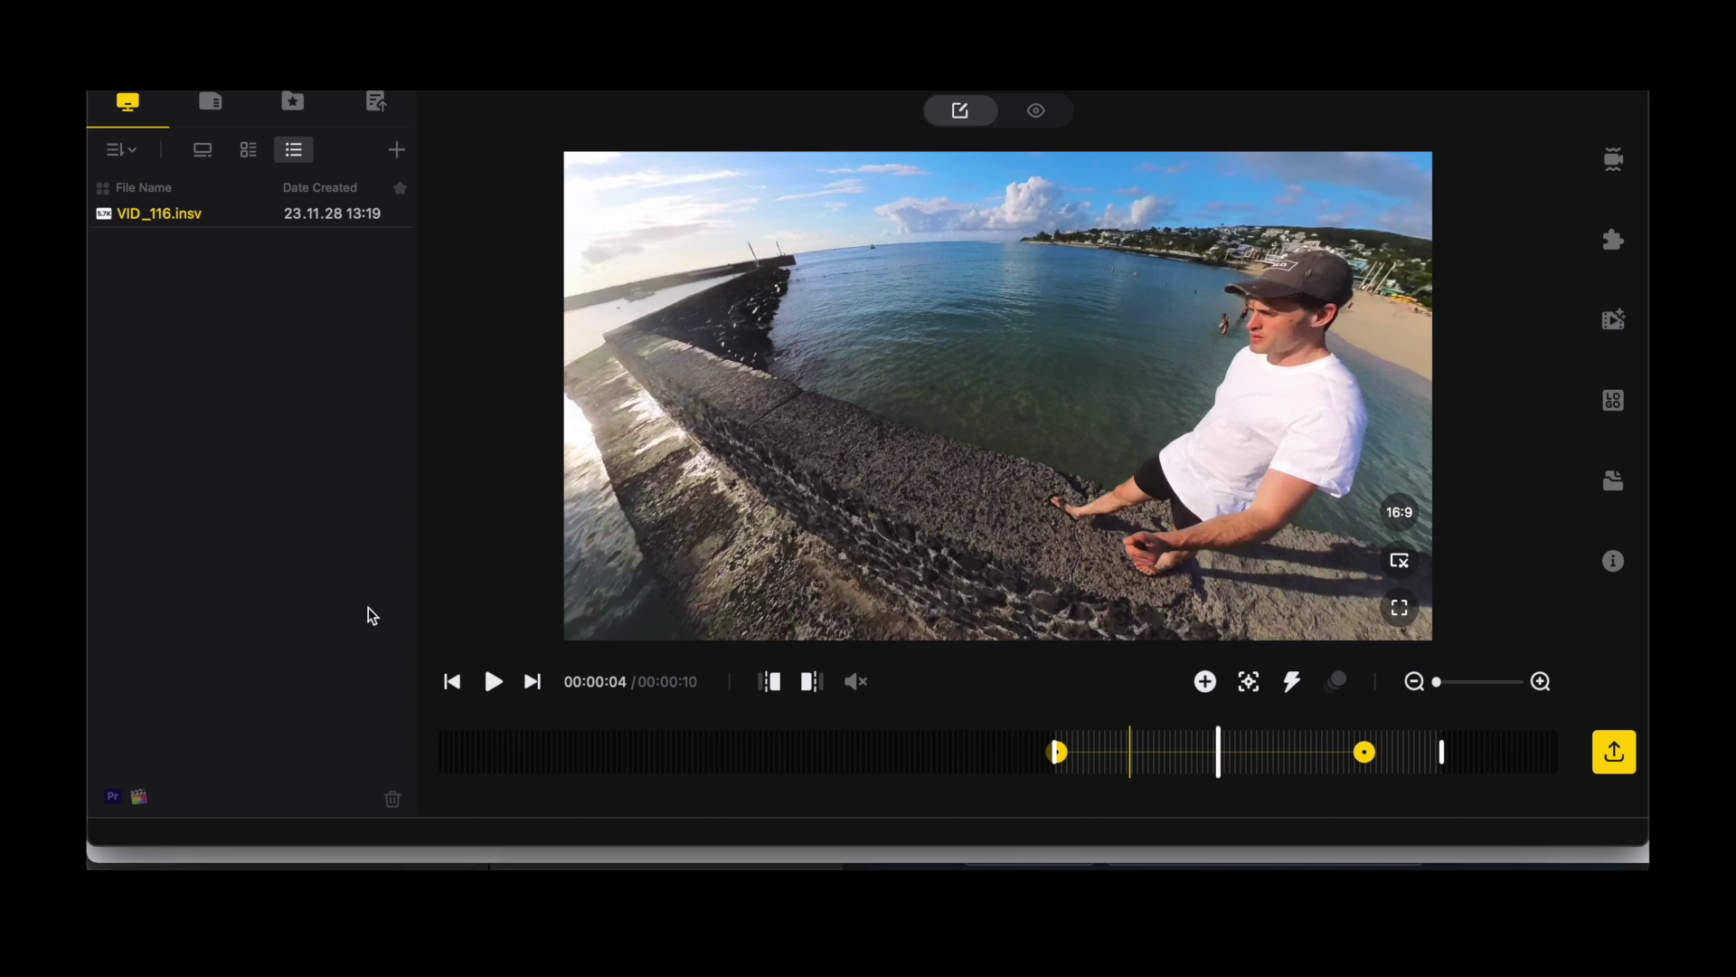
click(492, 685)
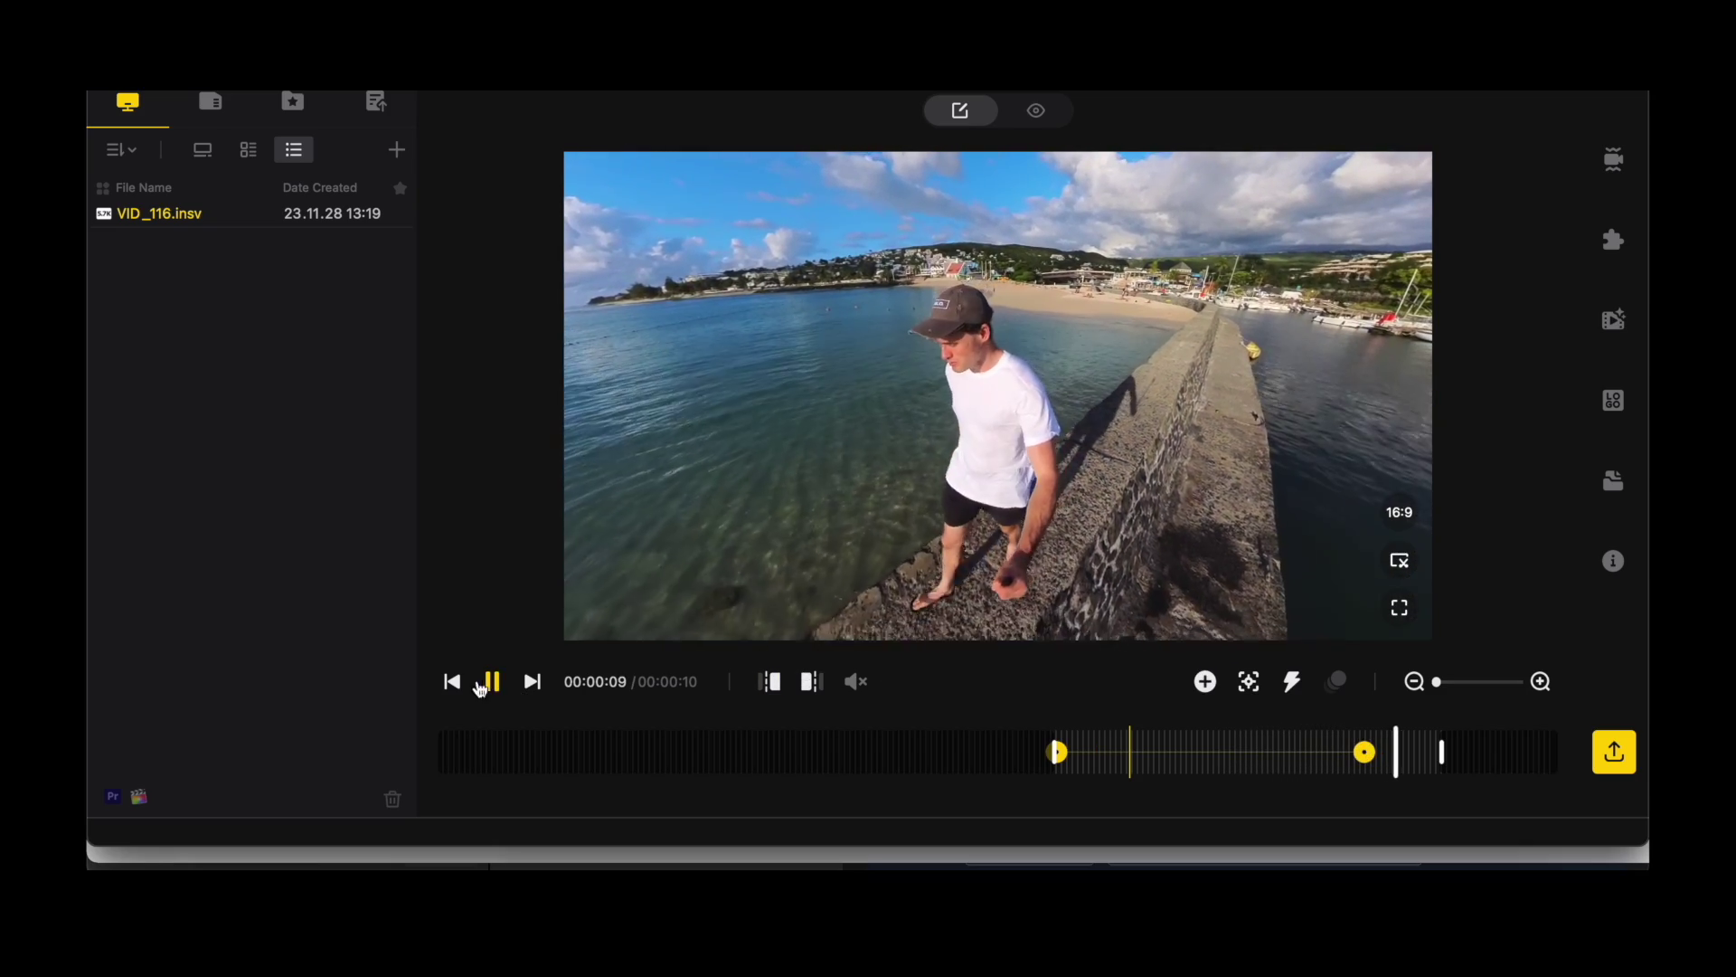
click(488, 683)
click(1208, 747)
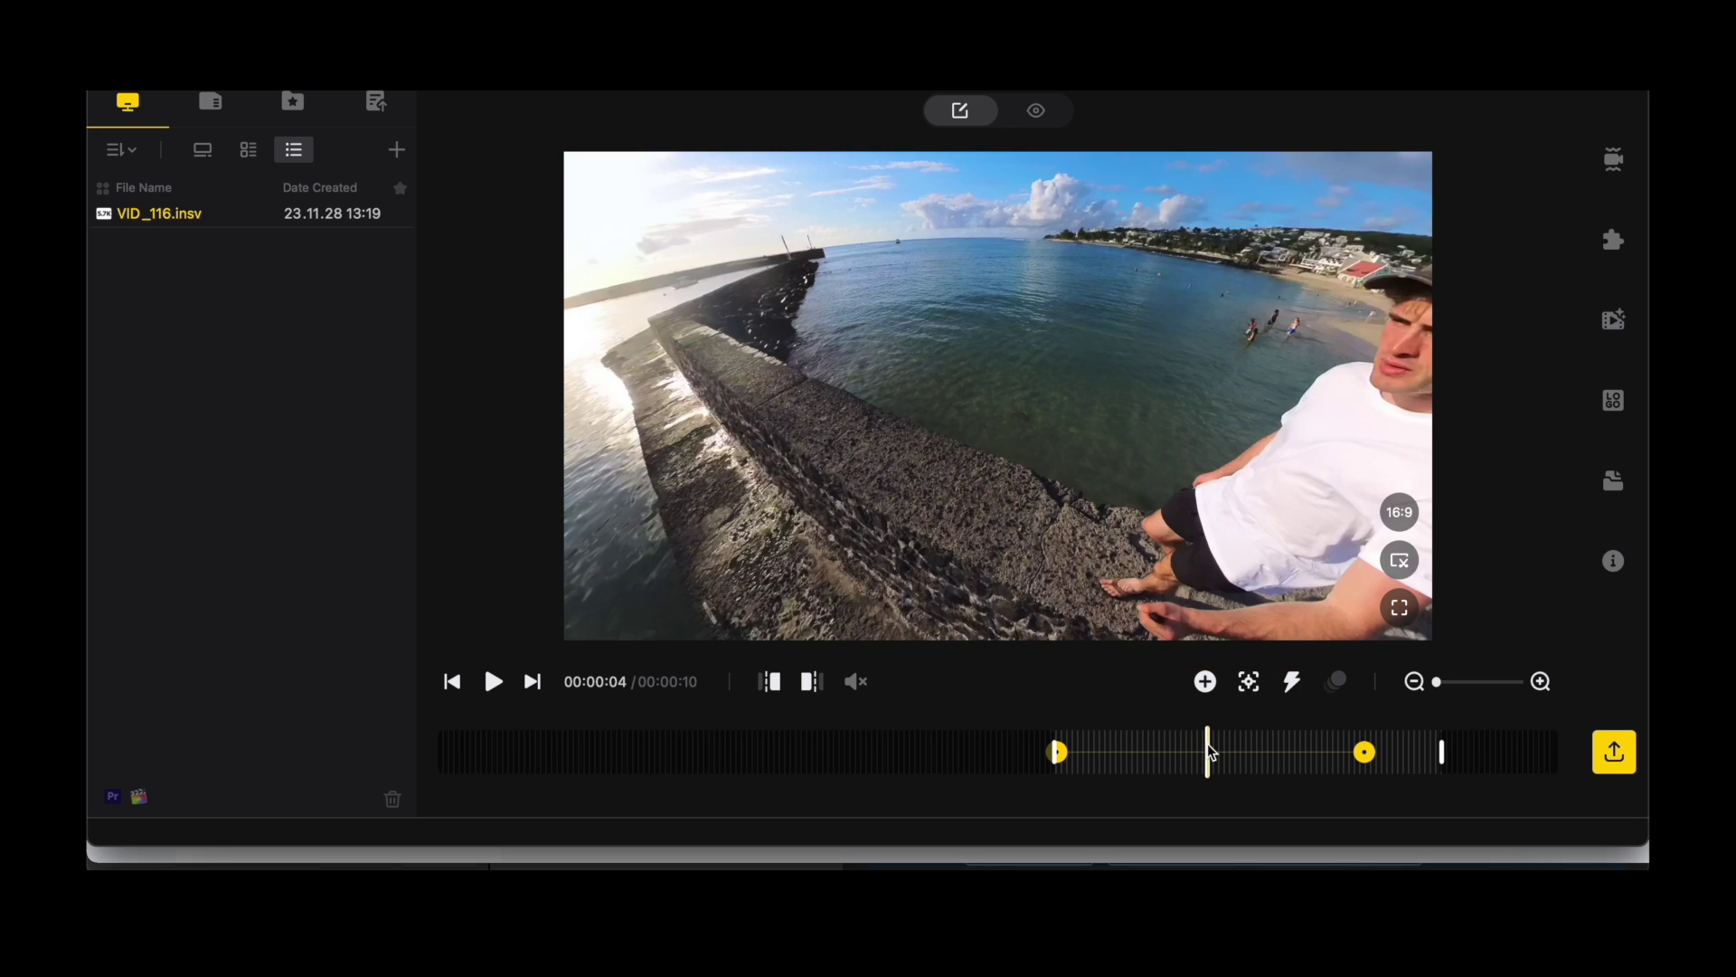
drag(1070, 409, 1170, 367)
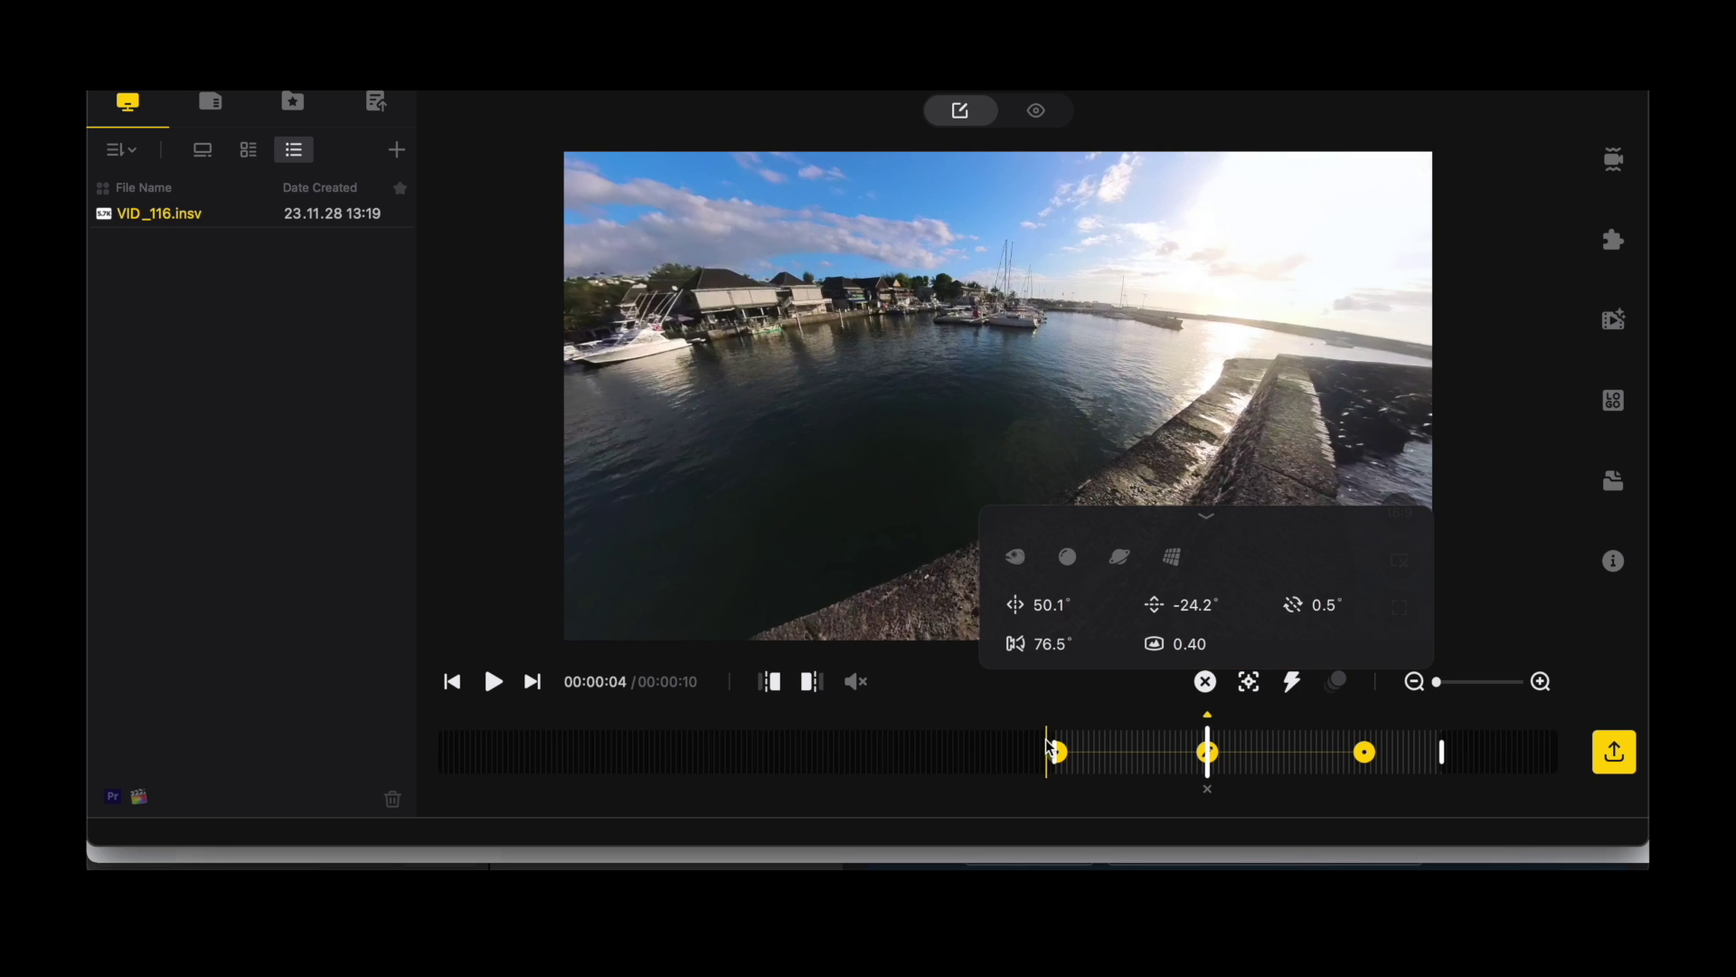
click(452, 681)
click(493, 681)
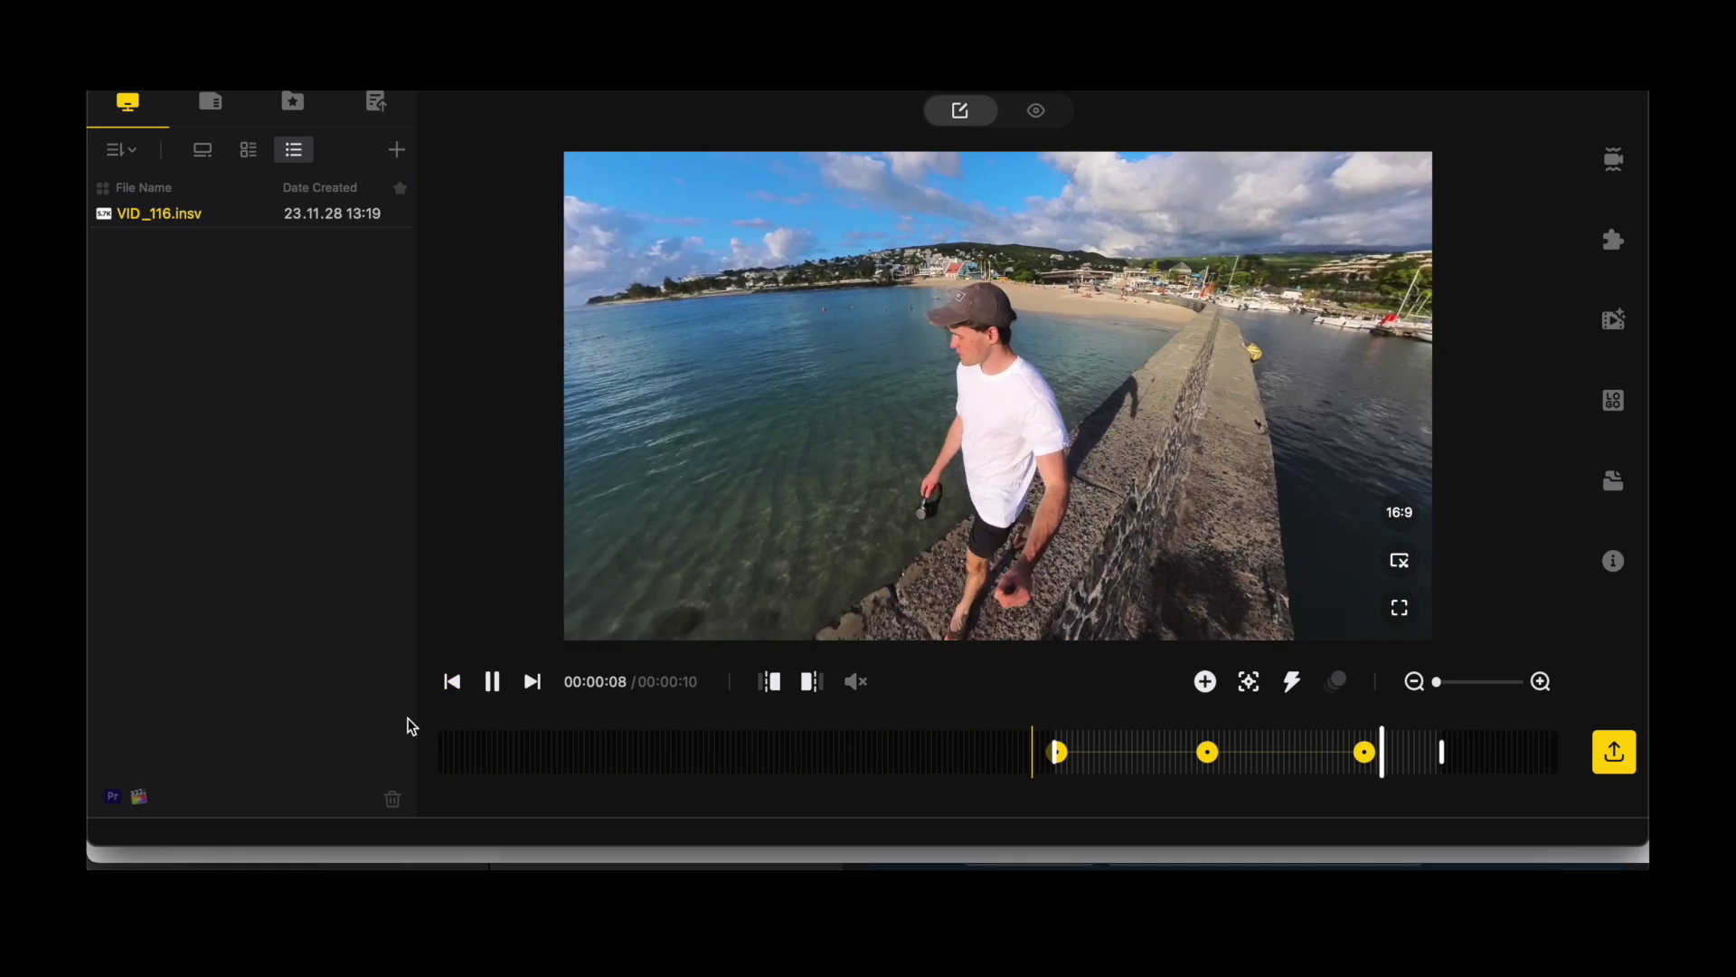
click(492, 681)
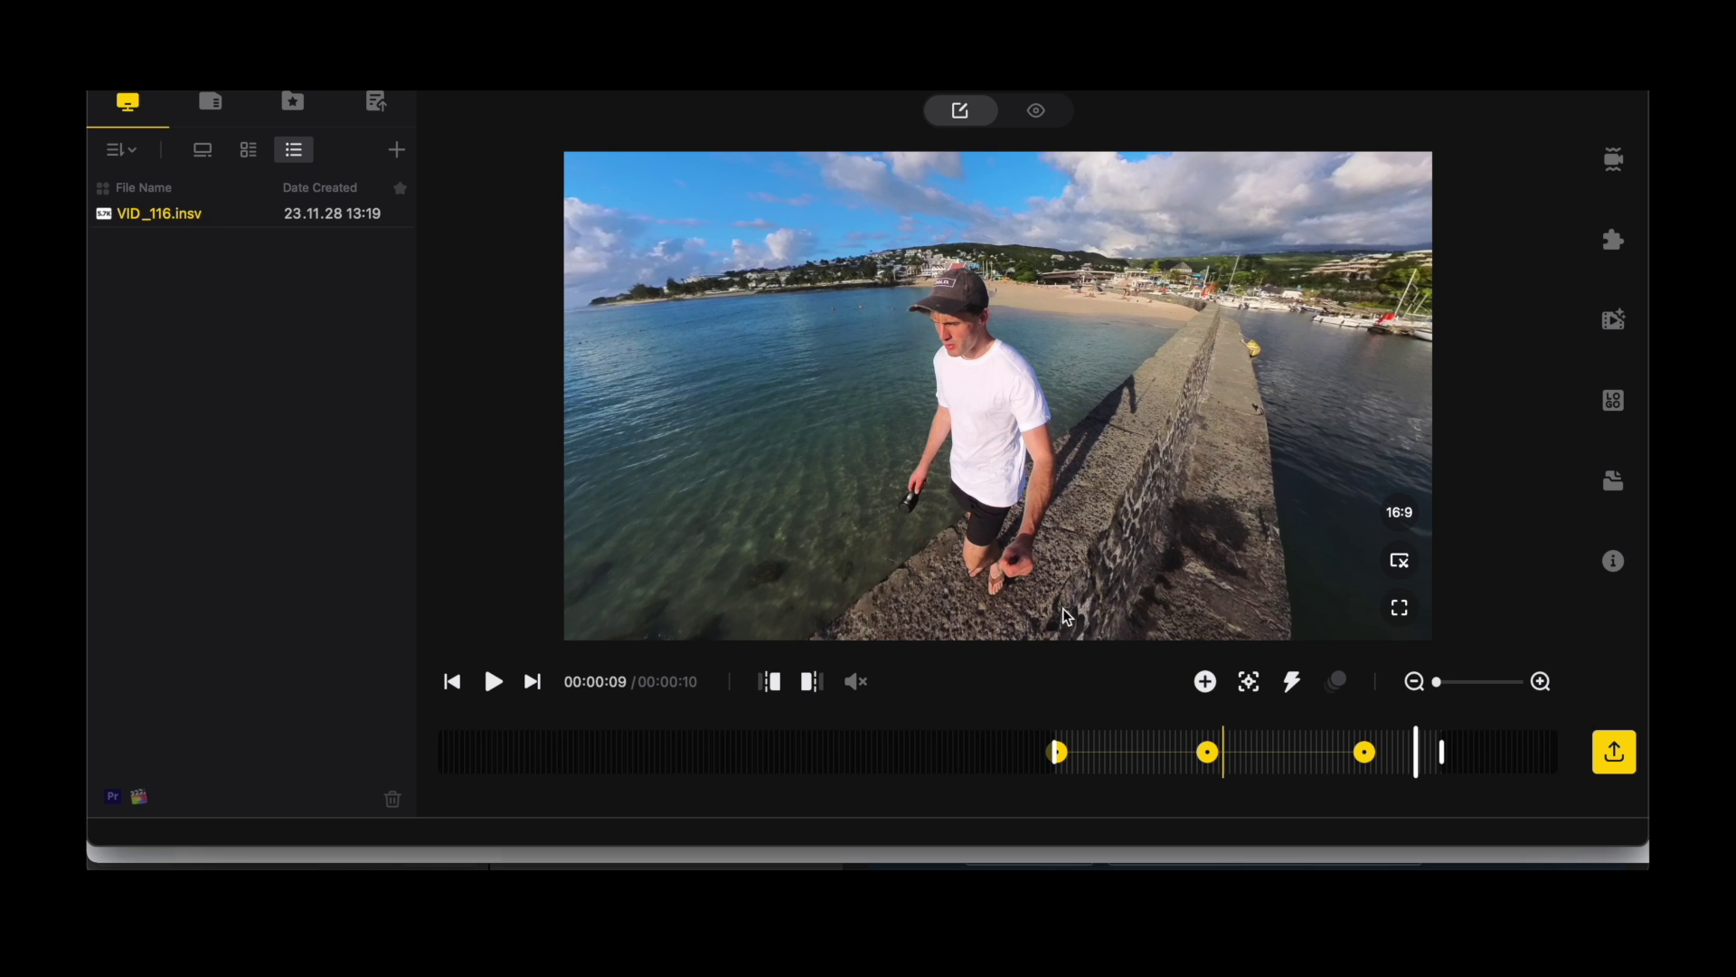
- Lower the horizon slightly, try a 9:16 frame, then return to 16:9
mouse_move(821, 338)
mouse_down()
mouse_move(812, 269)
mouse_move(821, 328)
mouse_up()
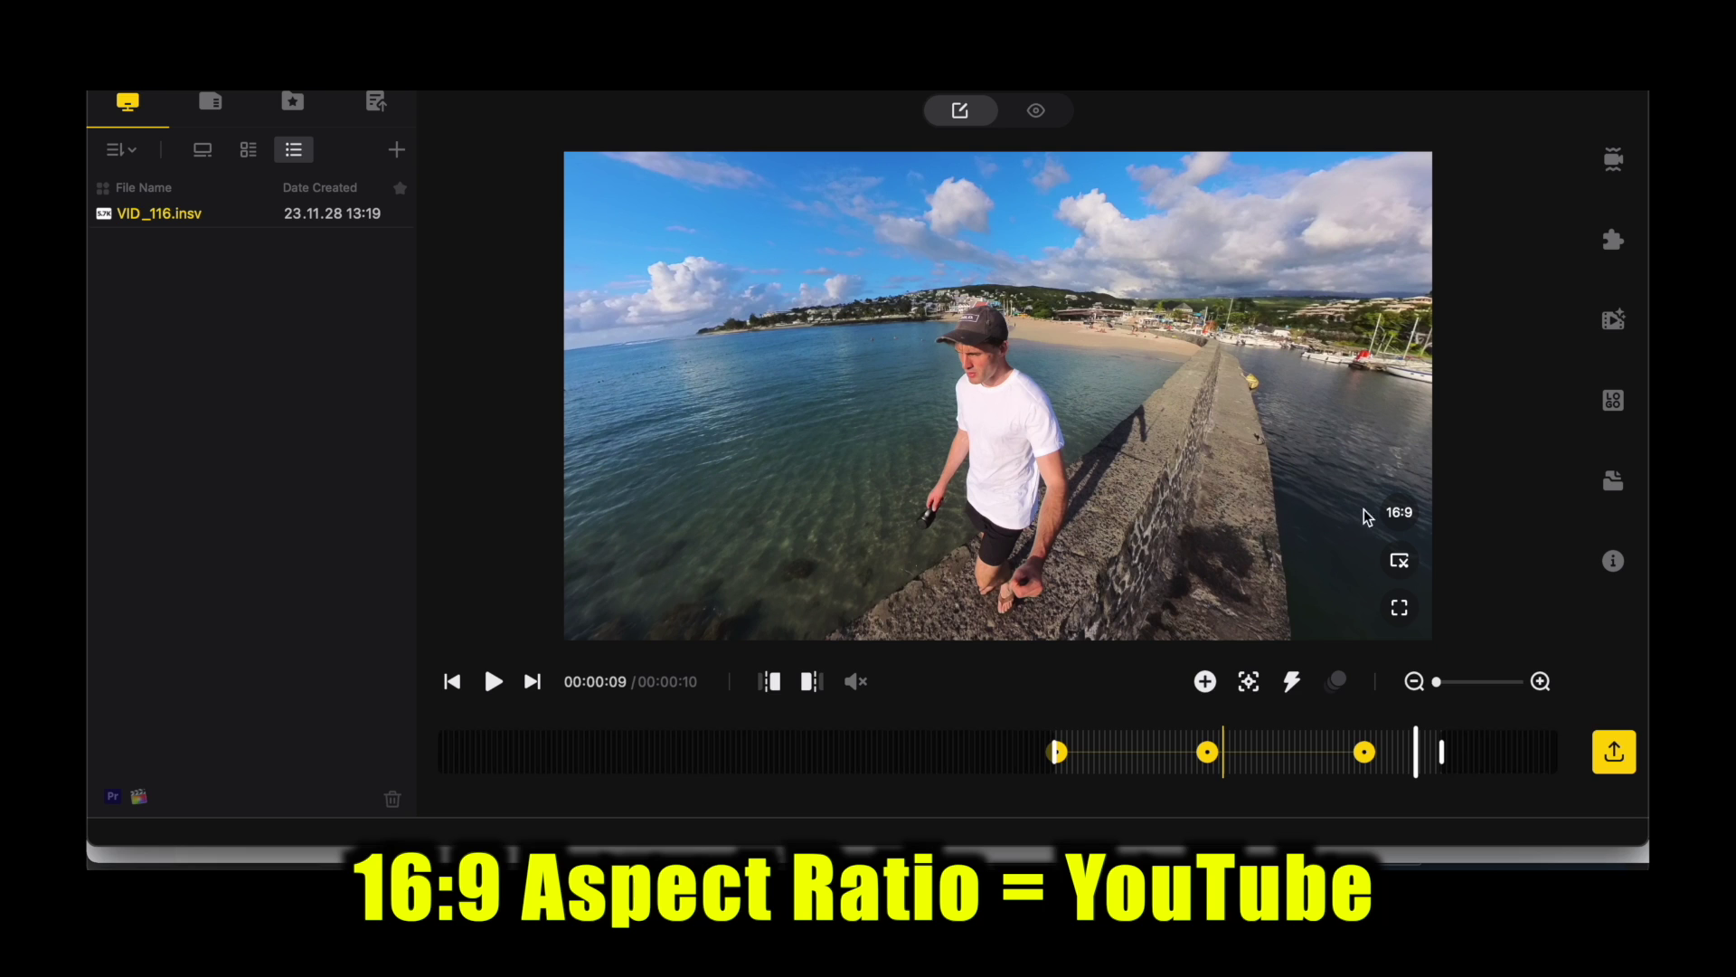
click(1409, 525)
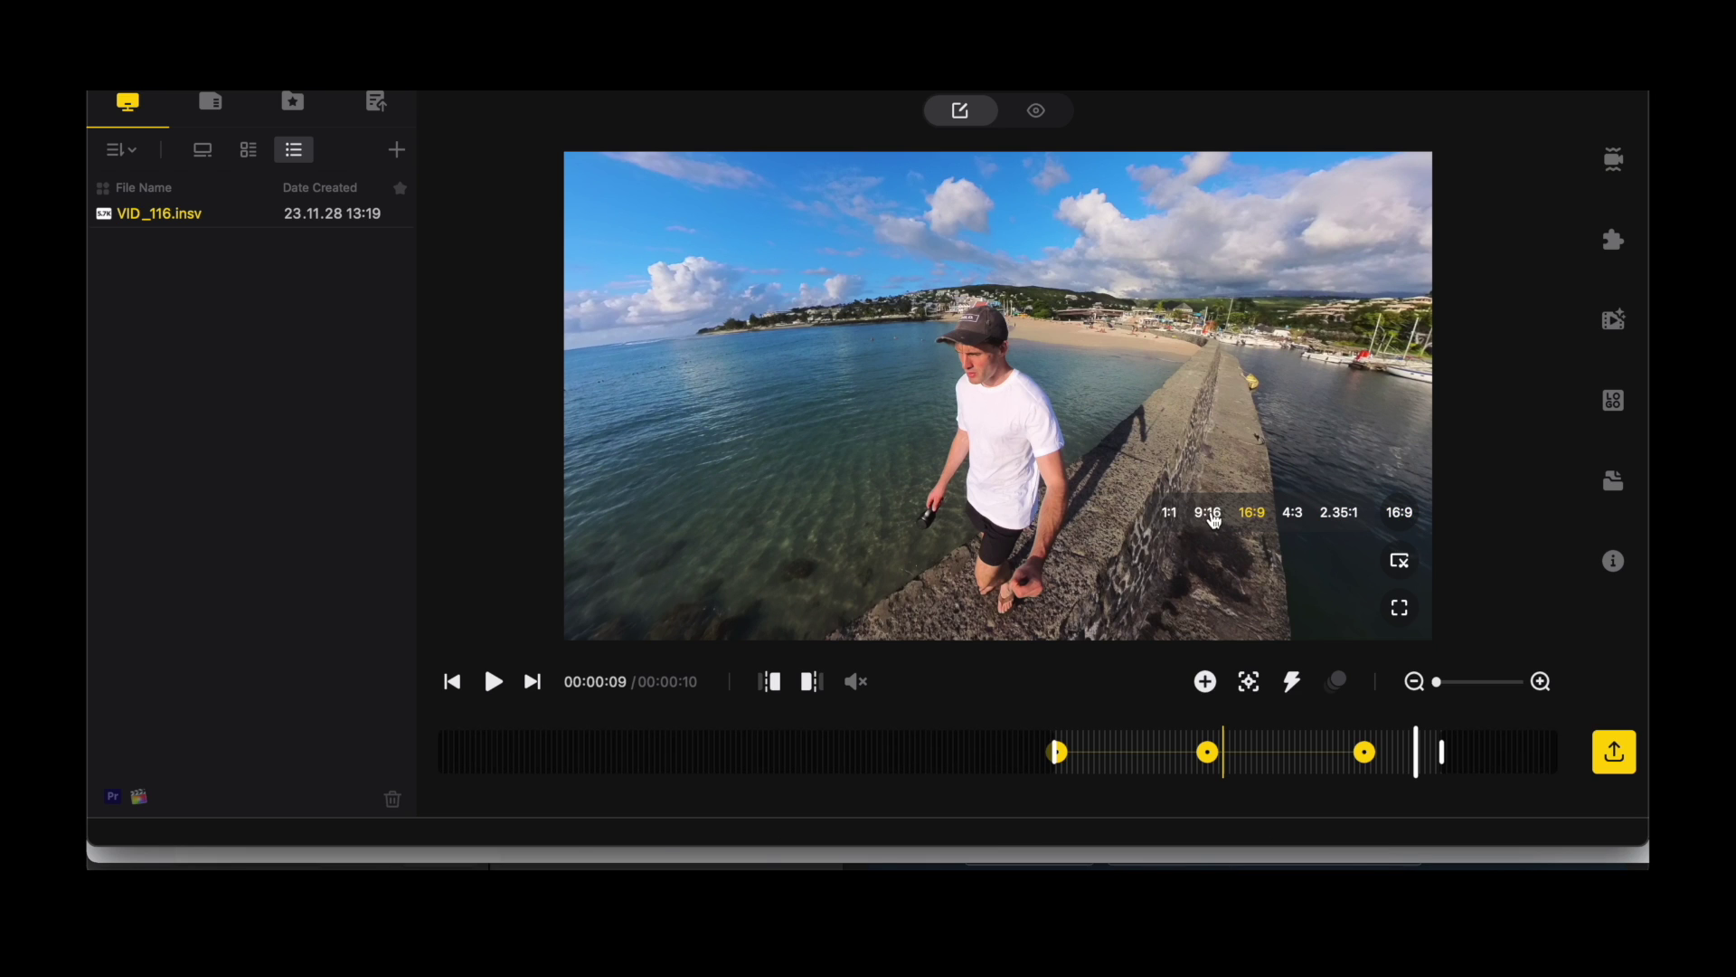
click(1203, 515)
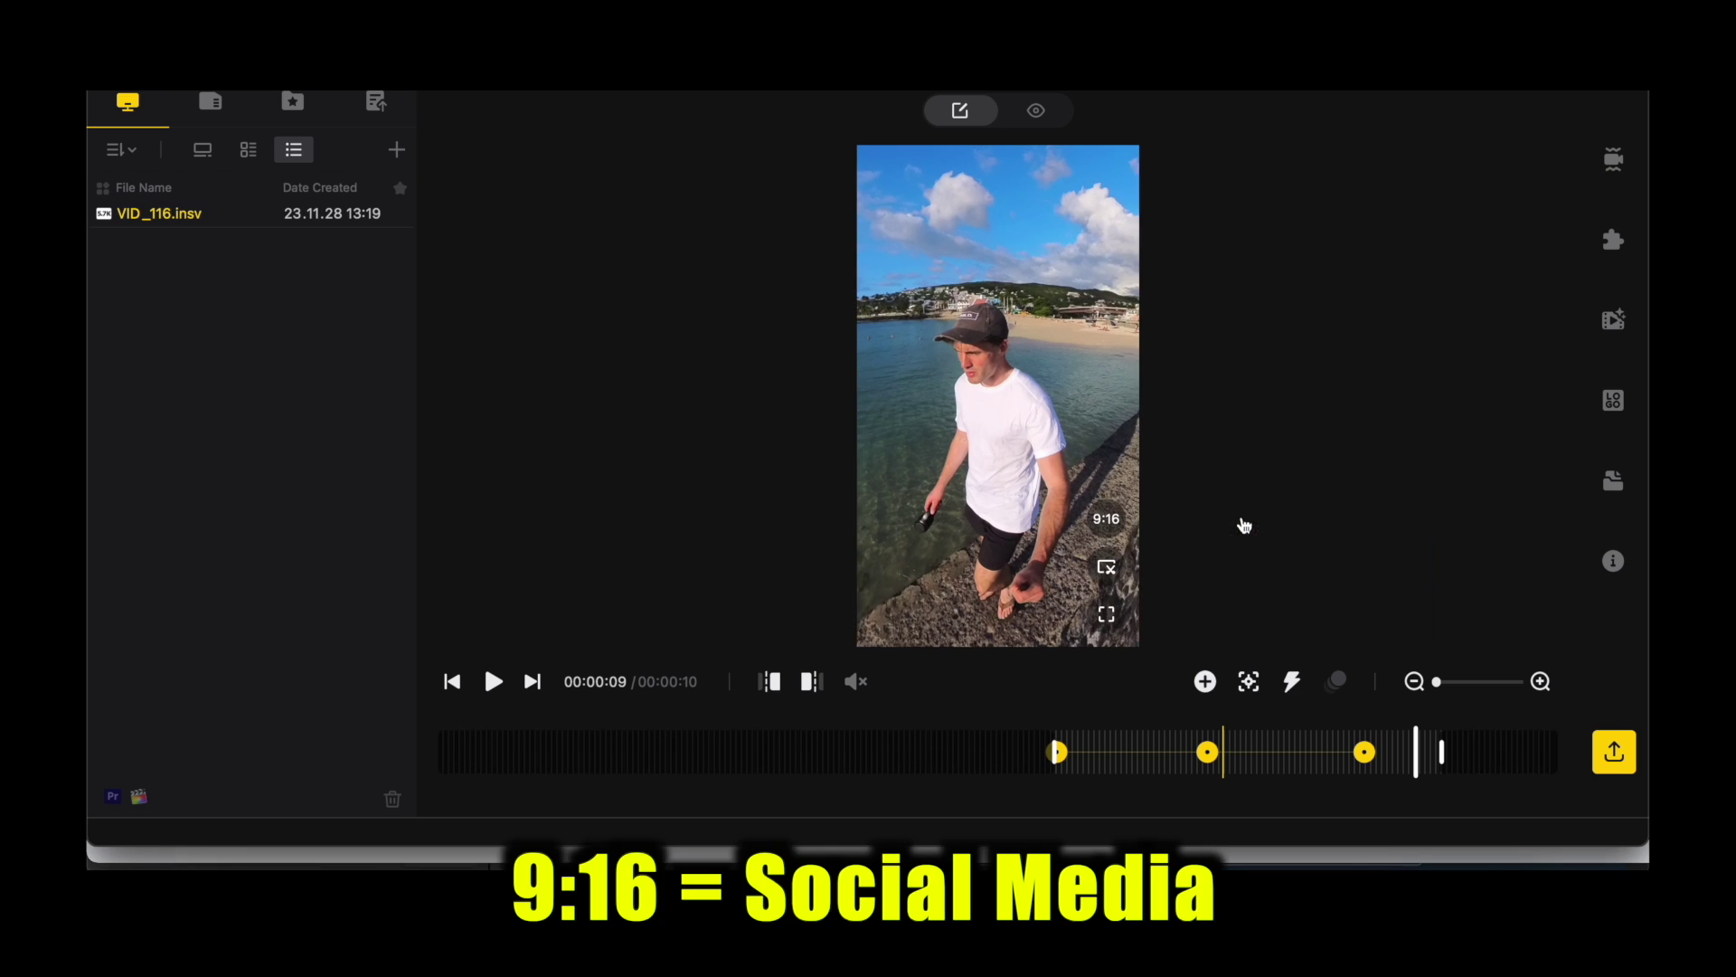
click(1107, 520)
click(963, 522)
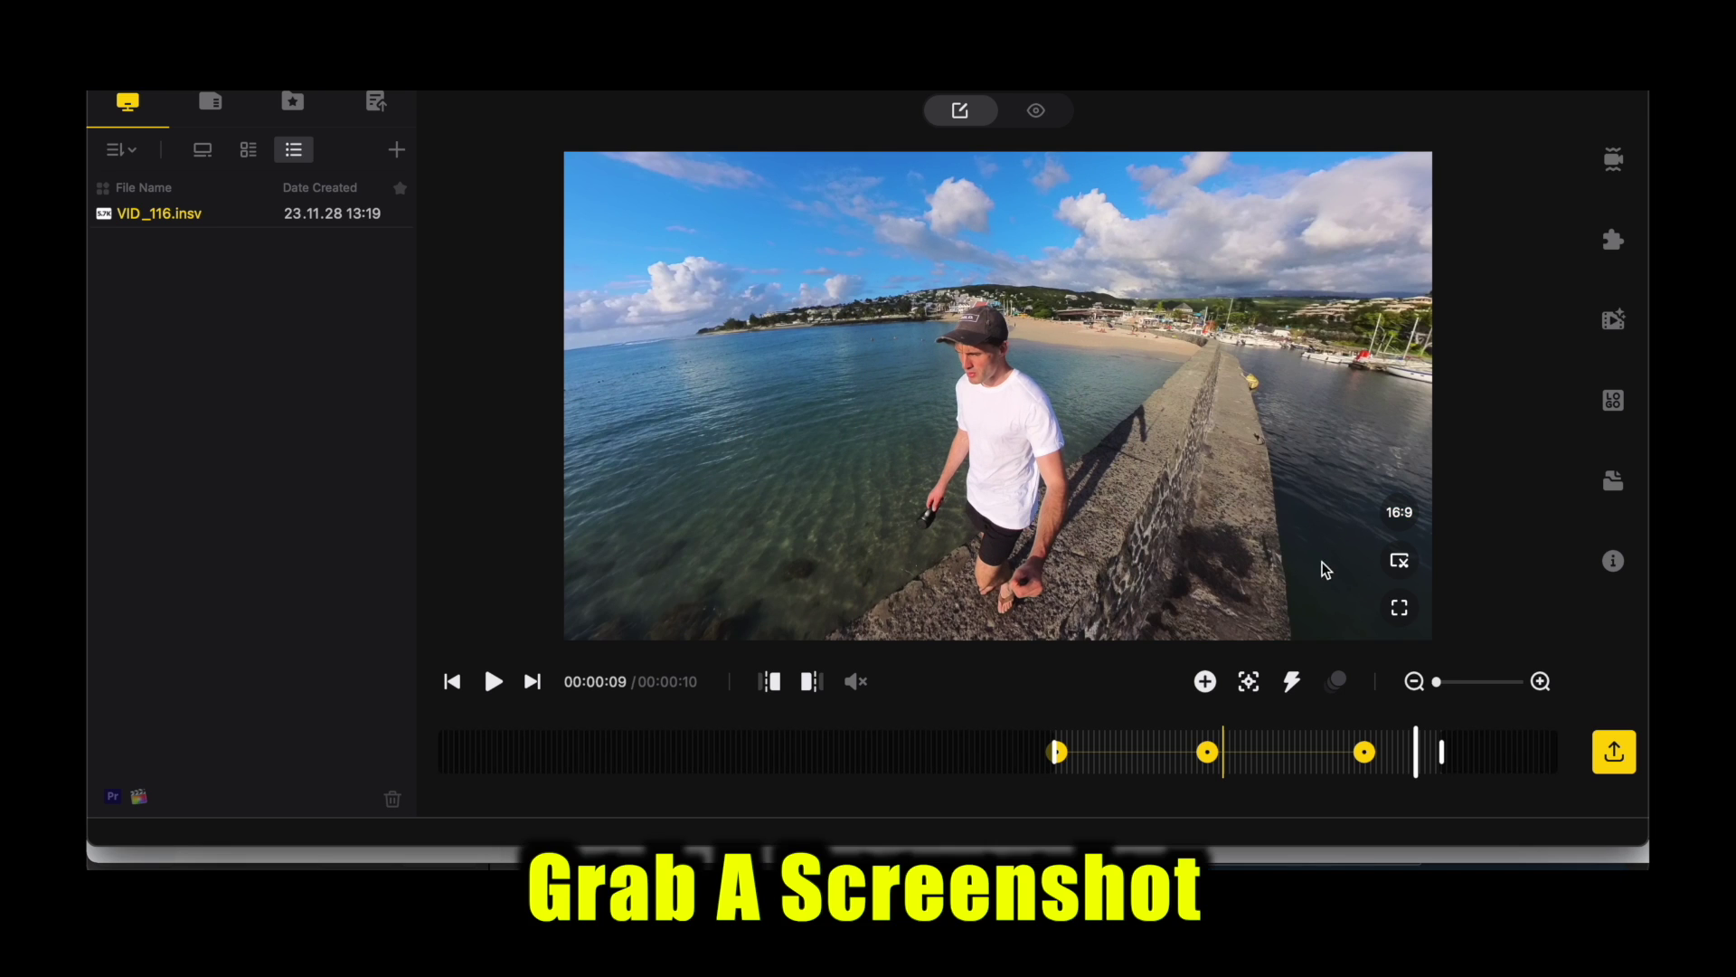
- Cancel a screenshot save and show the Stabilization settings with FlowState on
click(1392, 566)
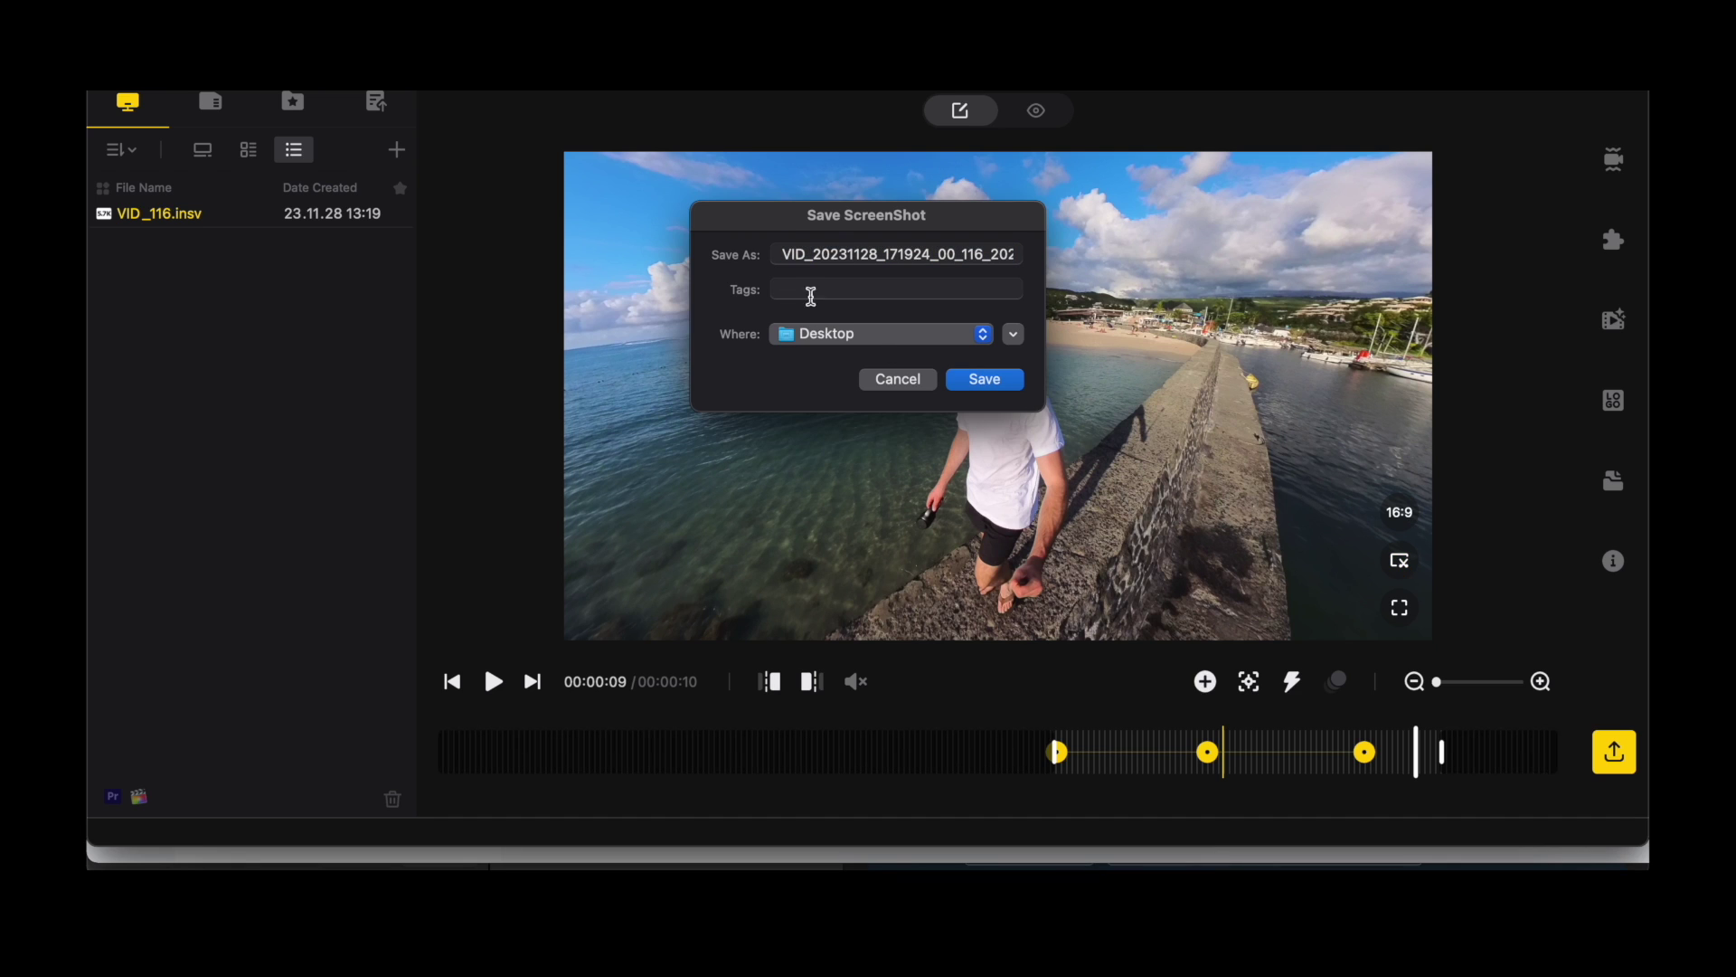
click(899, 379)
click(1616, 168)
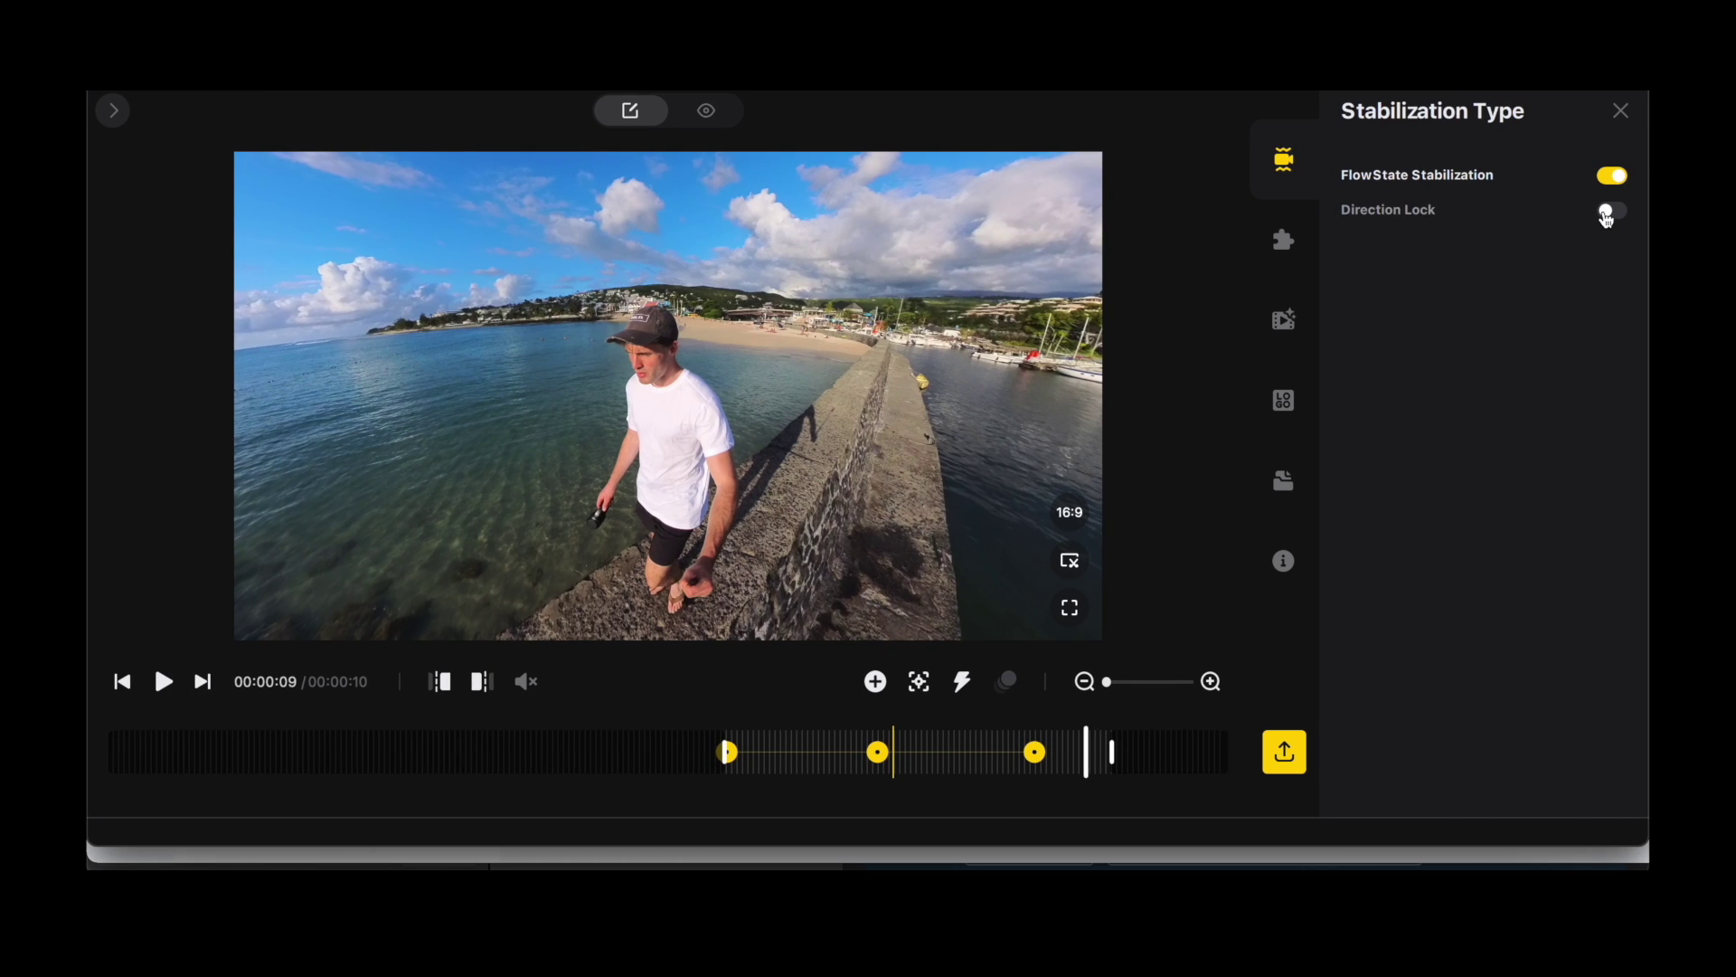
- Leave Direction Lock off, keep Normal stitching after trying Sticky Lens Guard, and show Media Processing
click(1608, 212)
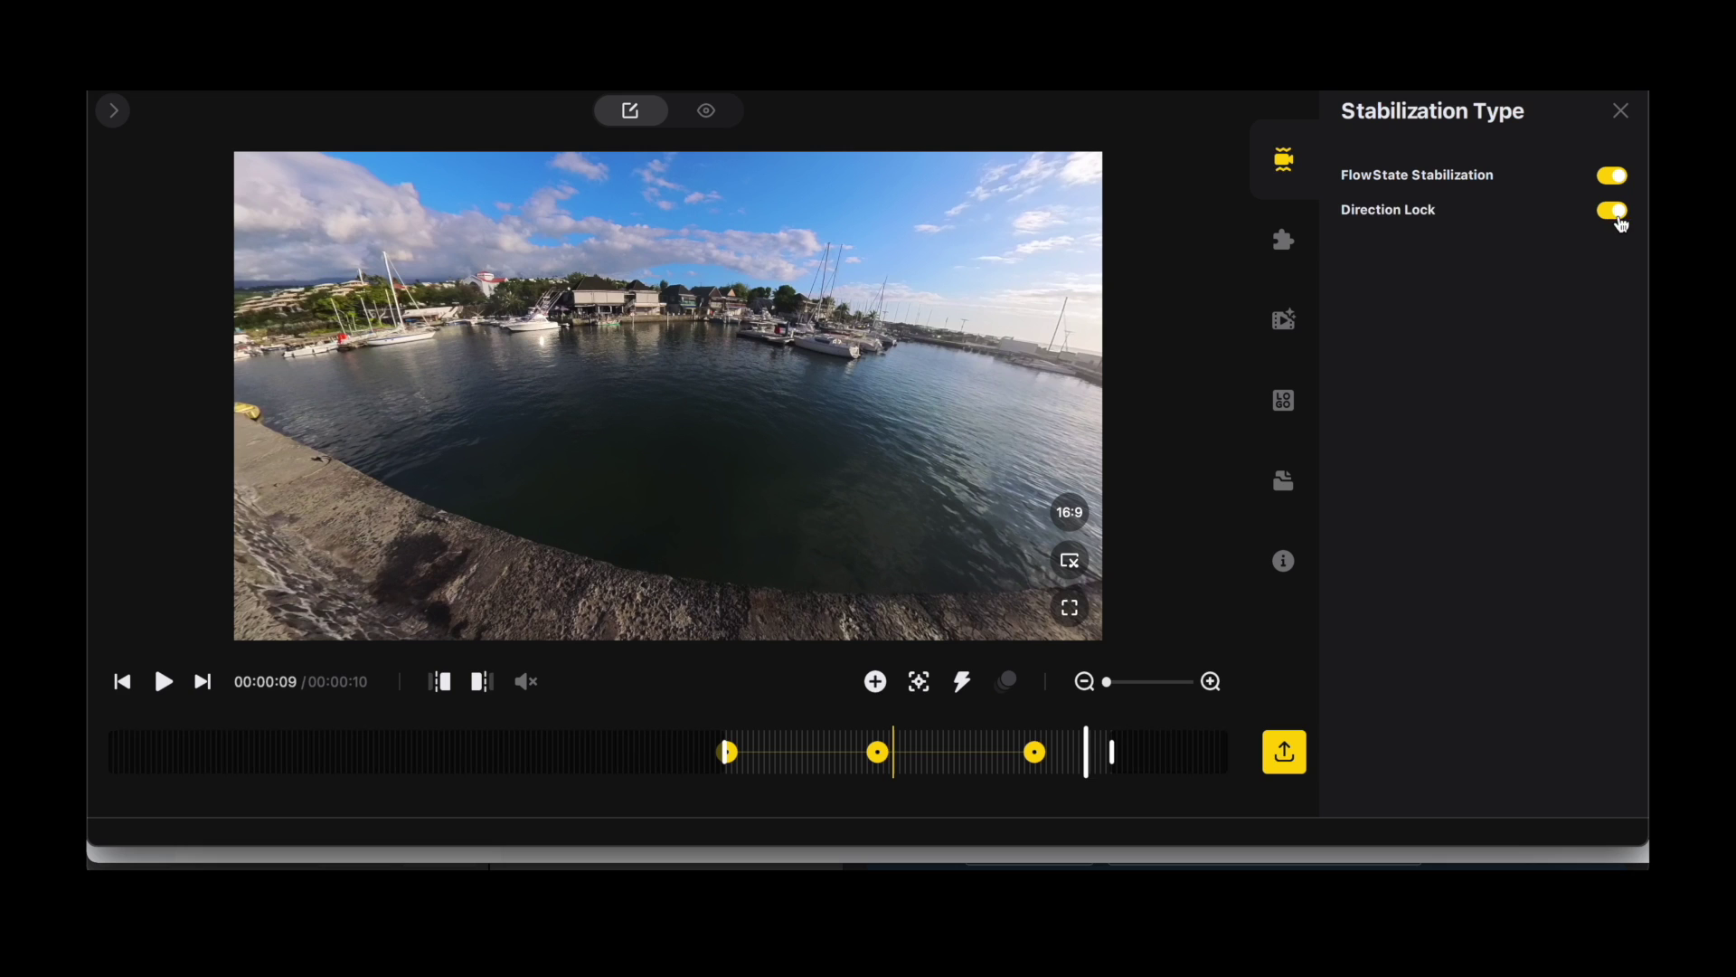
click(1612, 212)
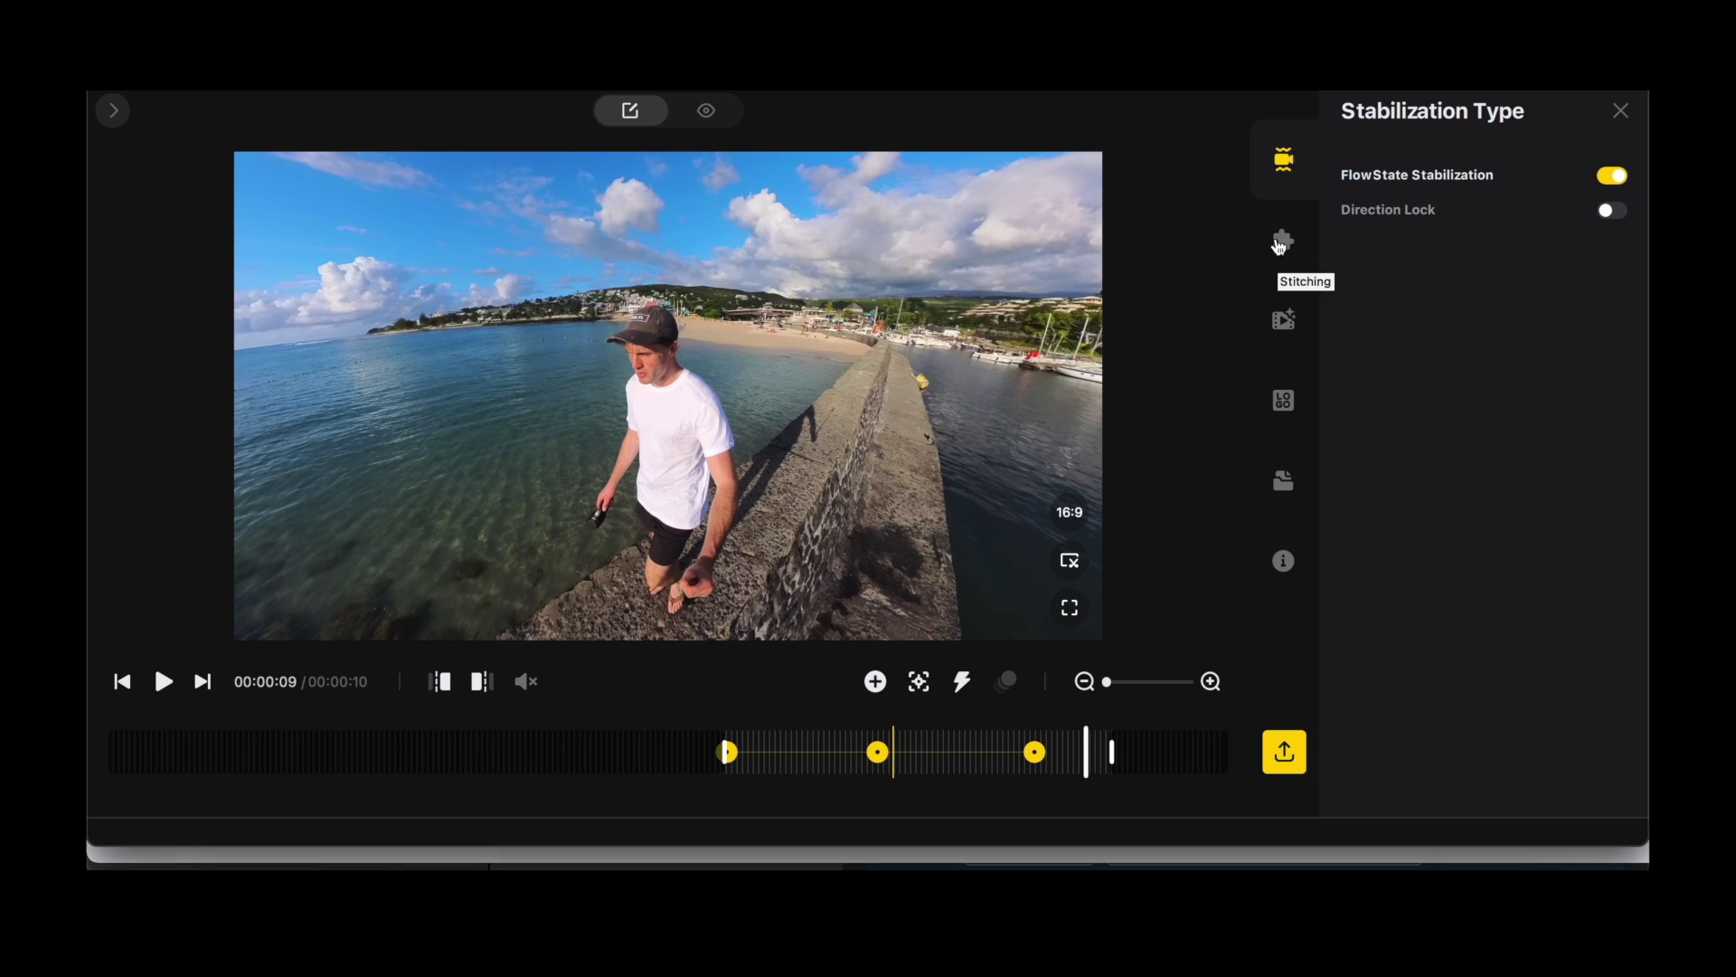
click(1281, 243)
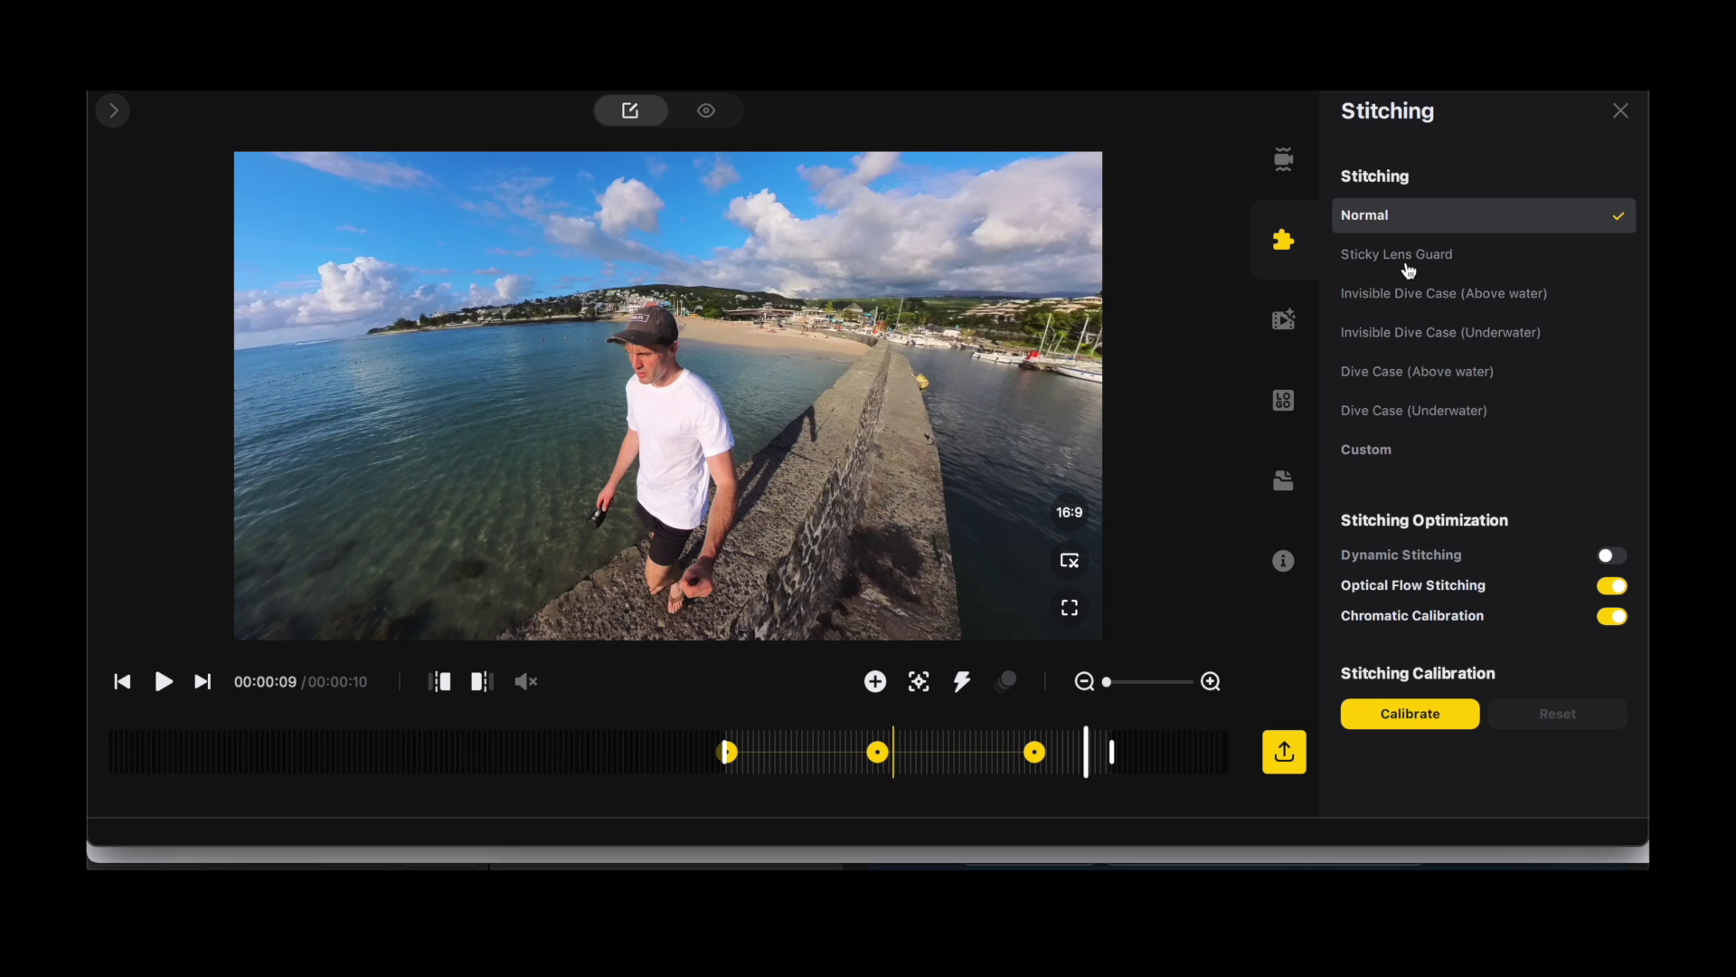
click(1407, 267)
click(1359, 220)
click(1286, 316)
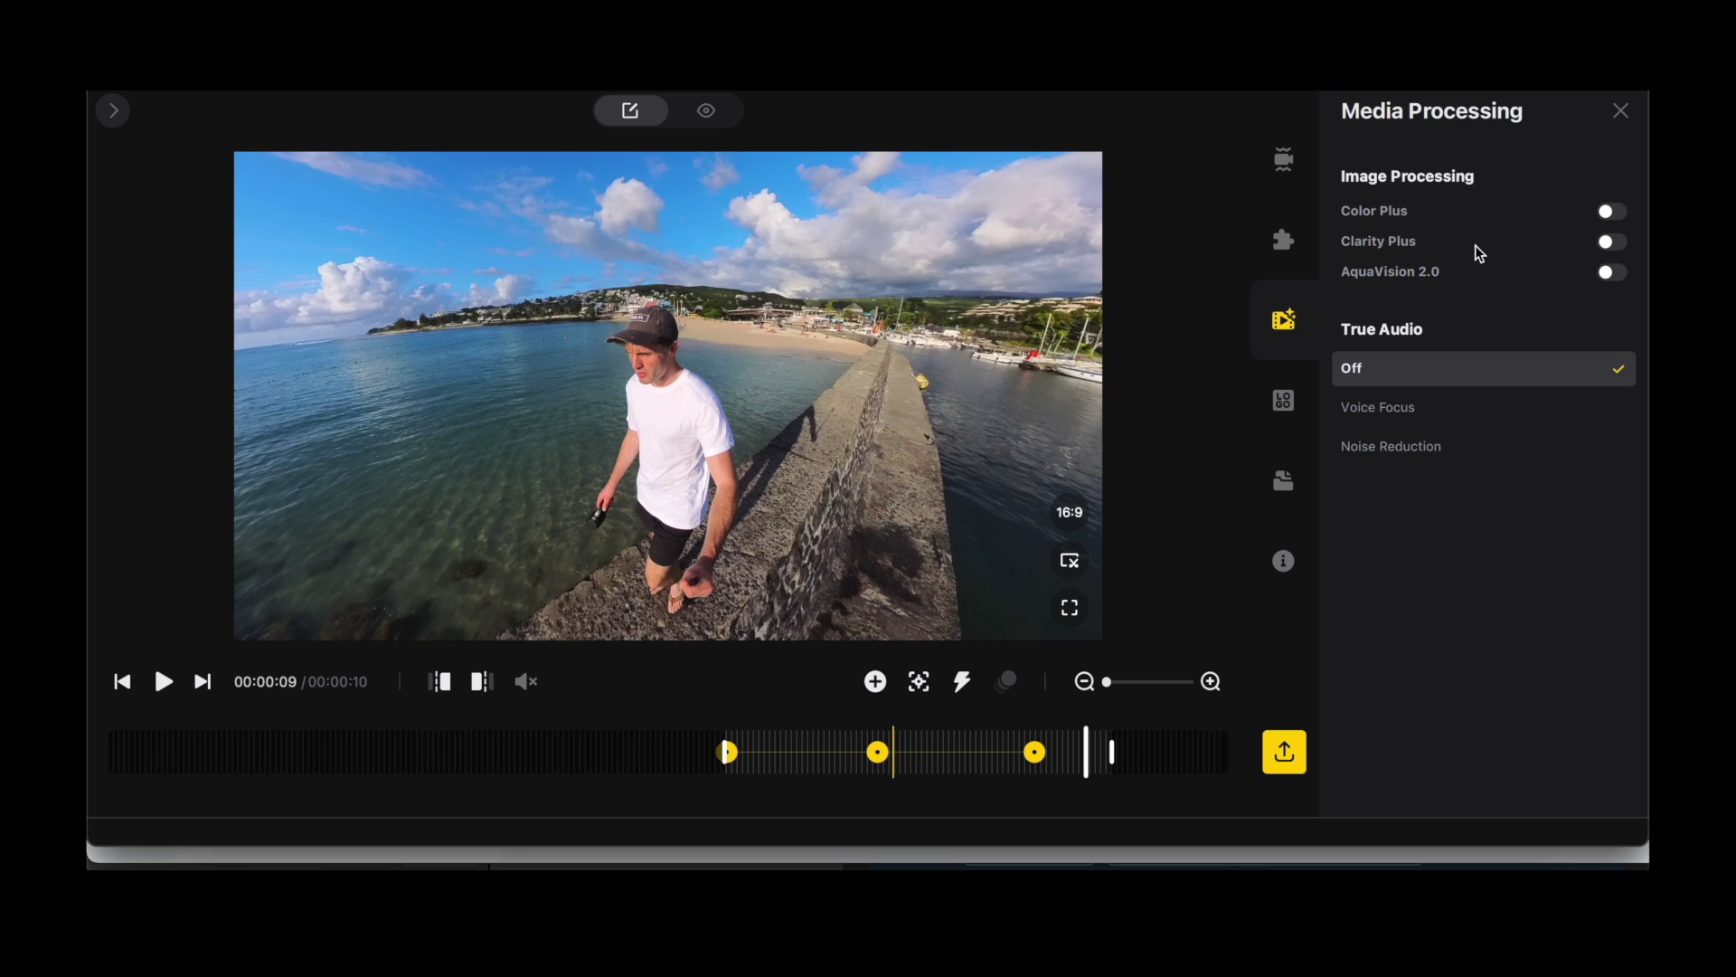
- Leave Clarity Plus off and enable Color Plus at strength 61
click(1608, 241)
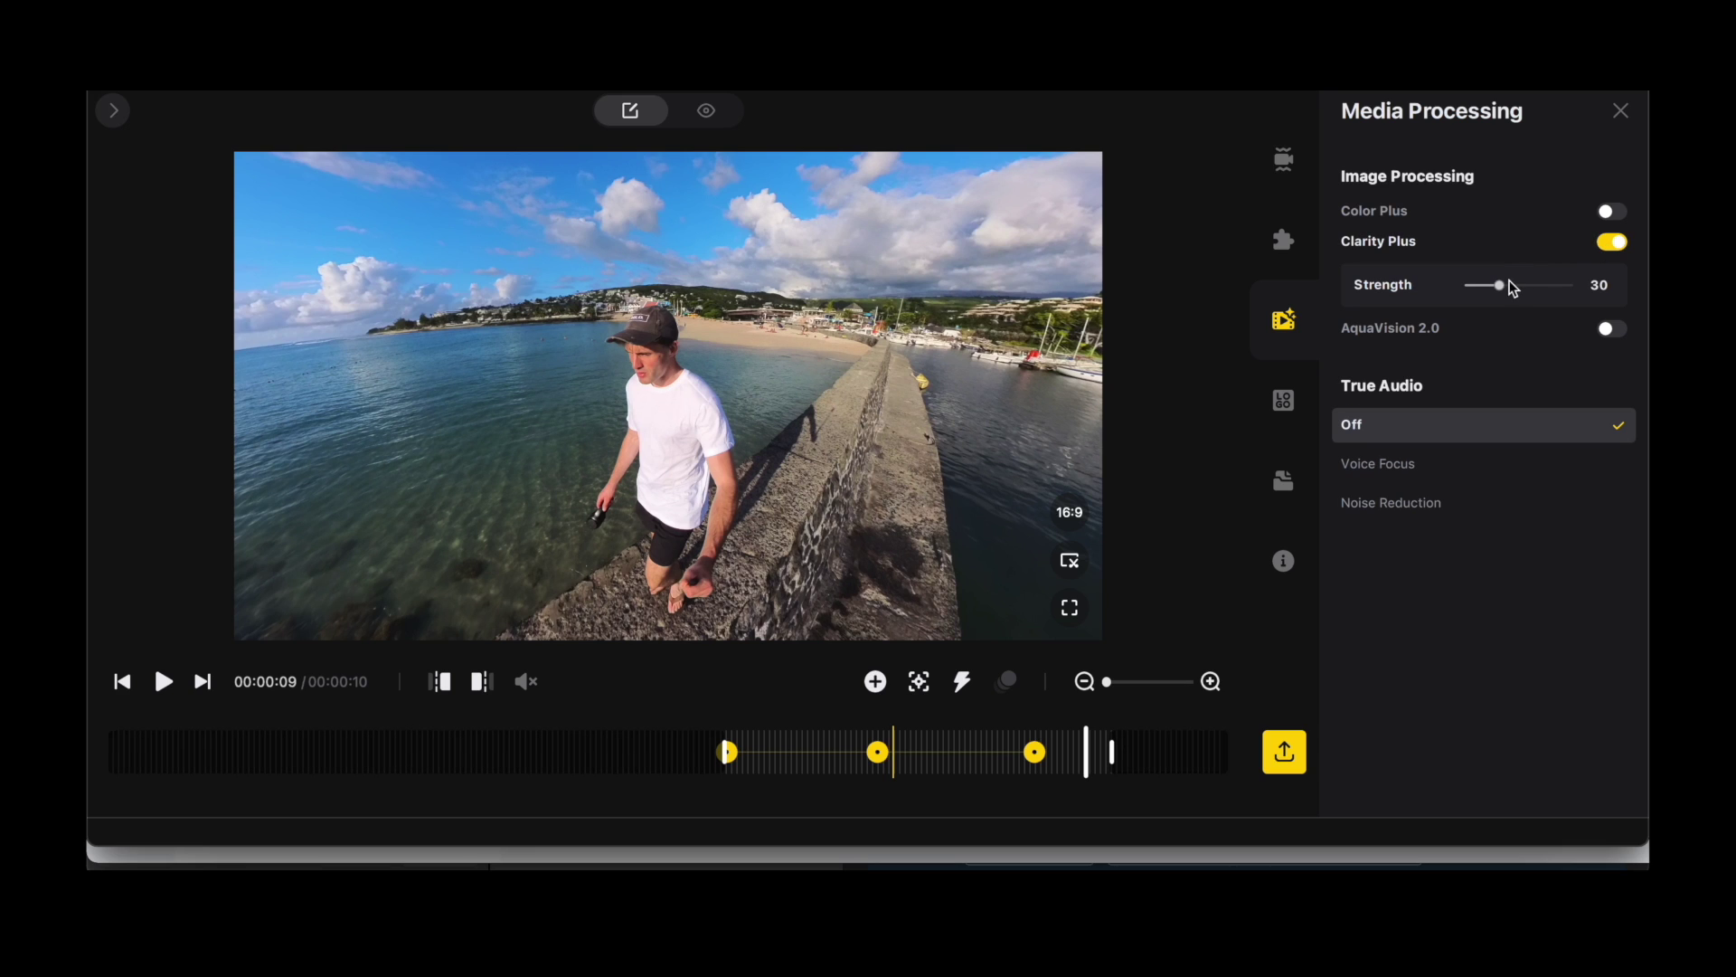
mouse_move(1512, 284)
mouse_down()
mouse_move(1534, 291)
mouse_move(1501, 284)
mouse_move(1533, 264)
mouse_up()
click(1612, 211)
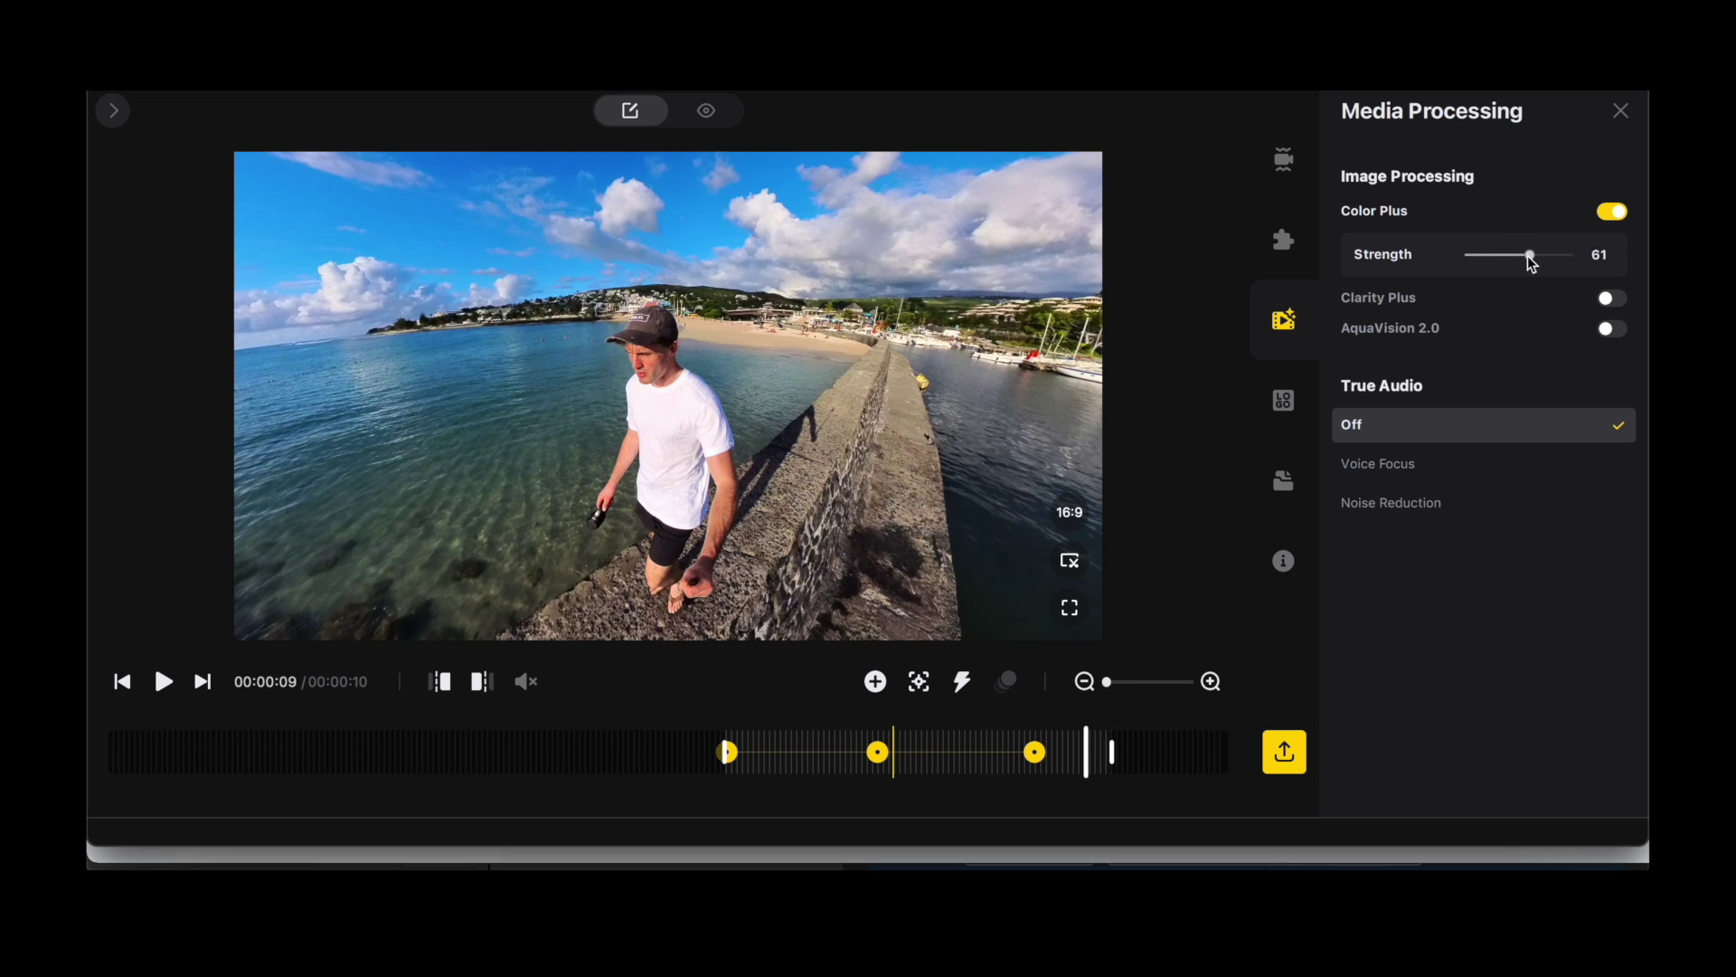
- Add the Style 7 logo to the video
click(1285, 399)
scroll(1492, 262, down, 2)
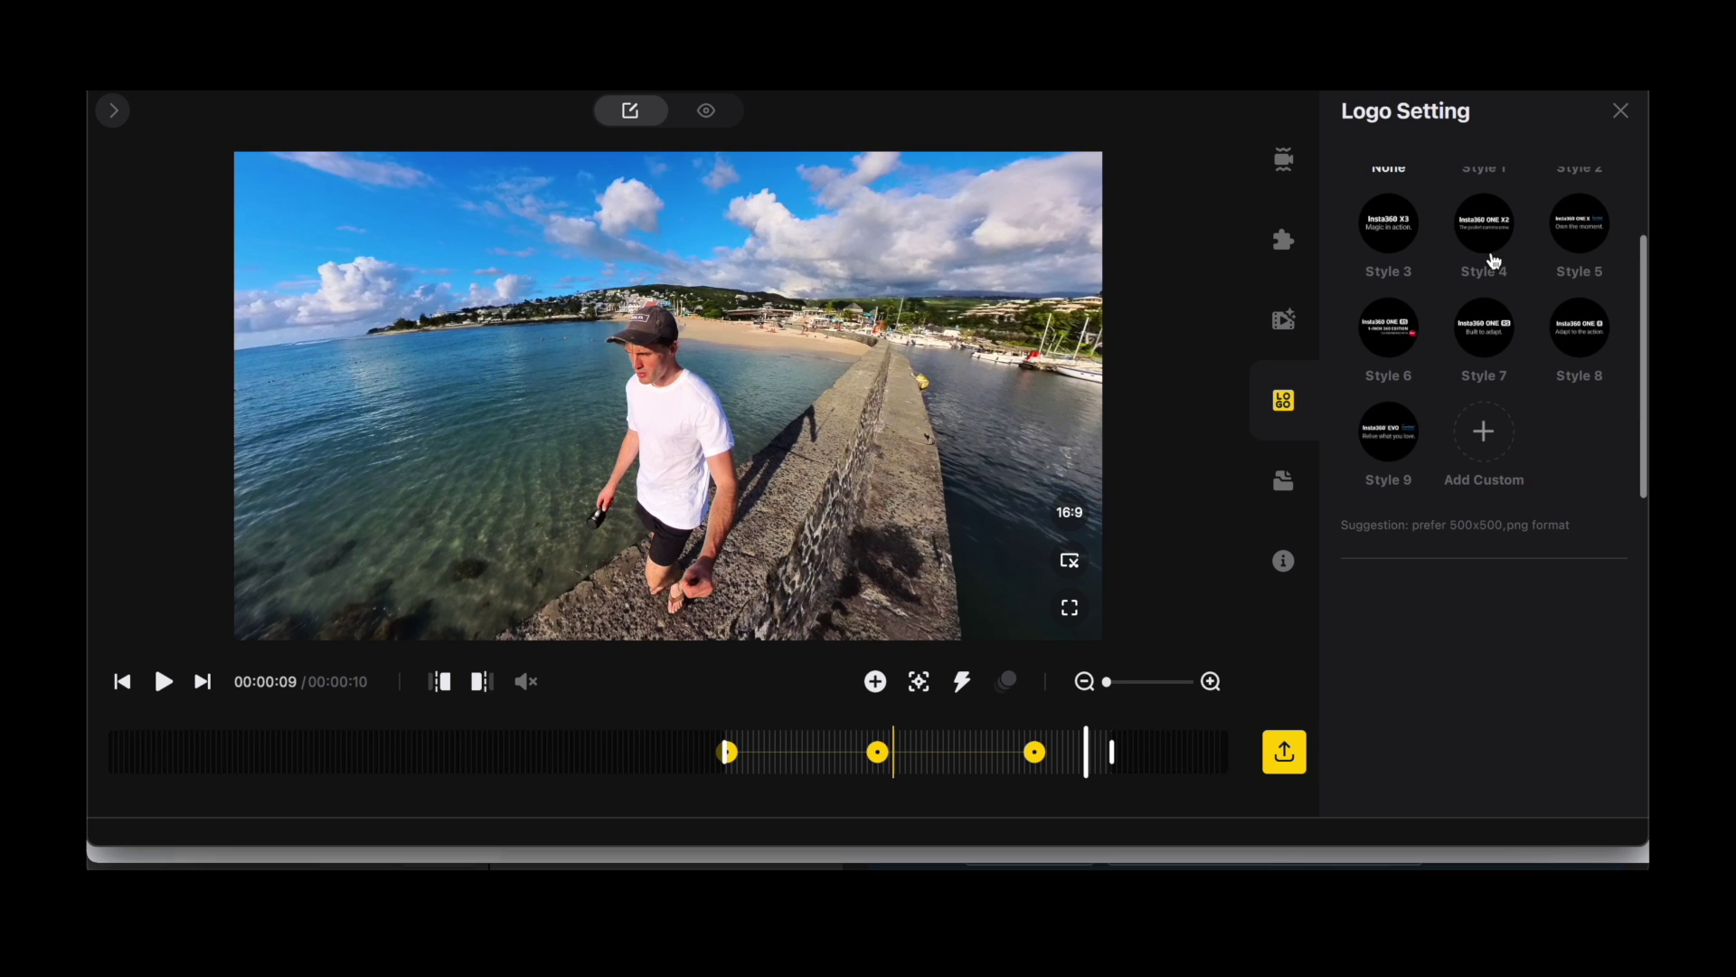
click(1488, 318)
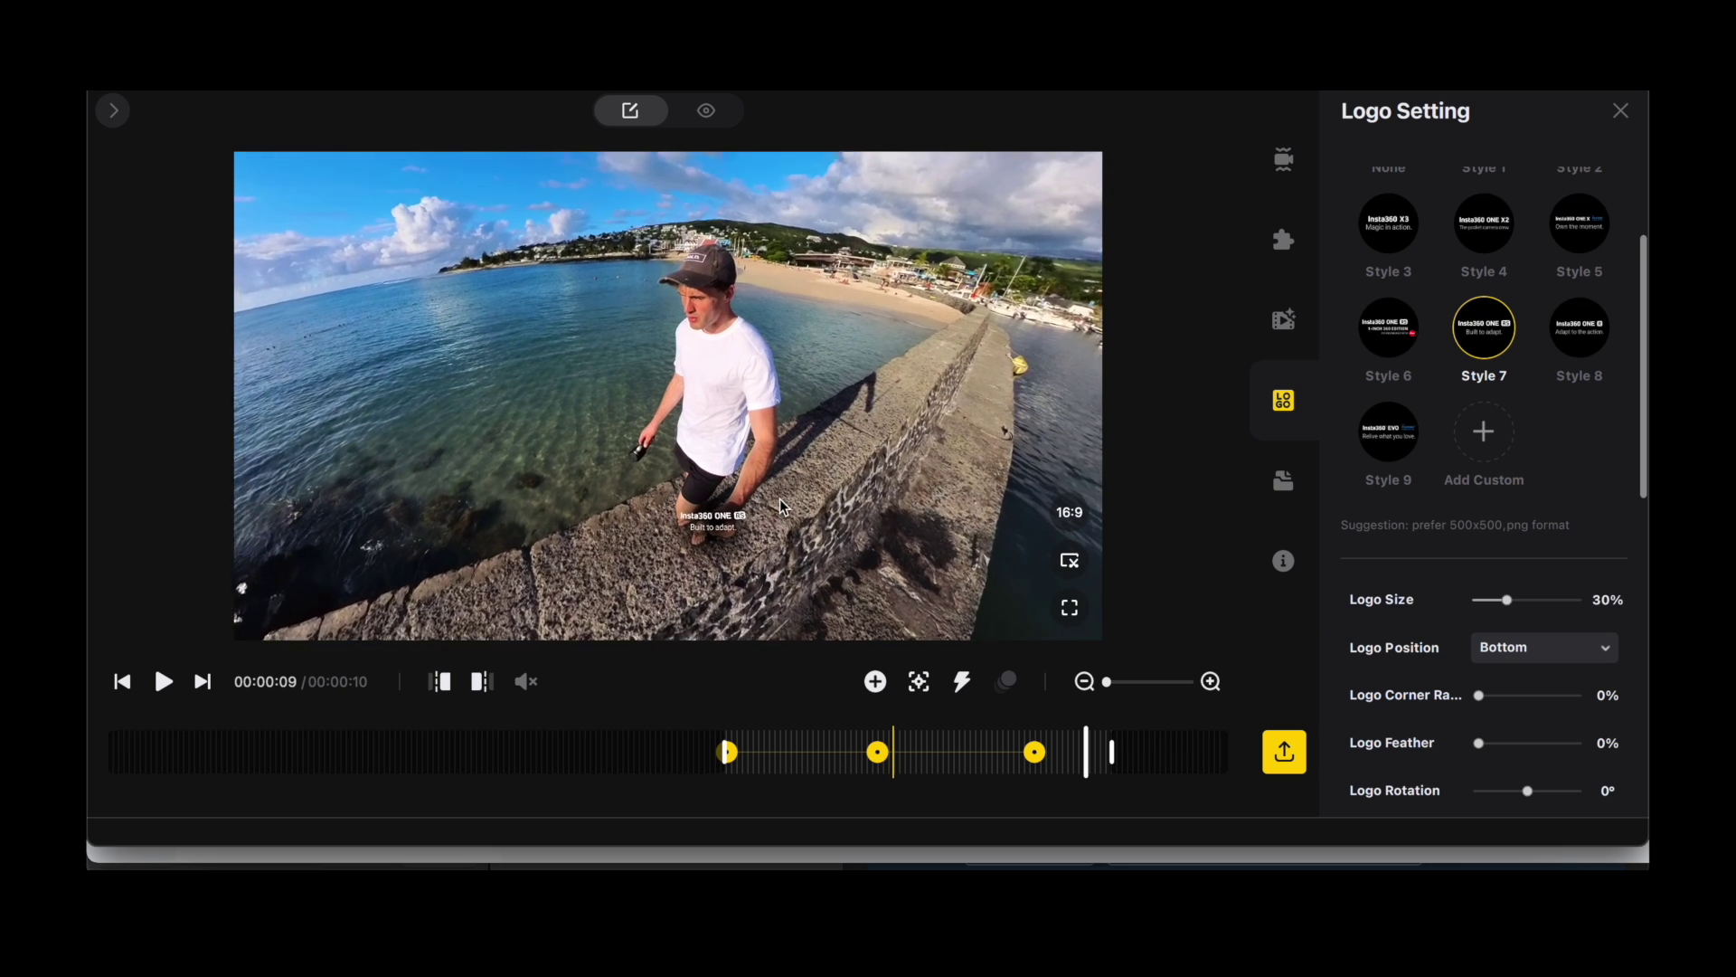
scroll(1449, 271, up, 1)
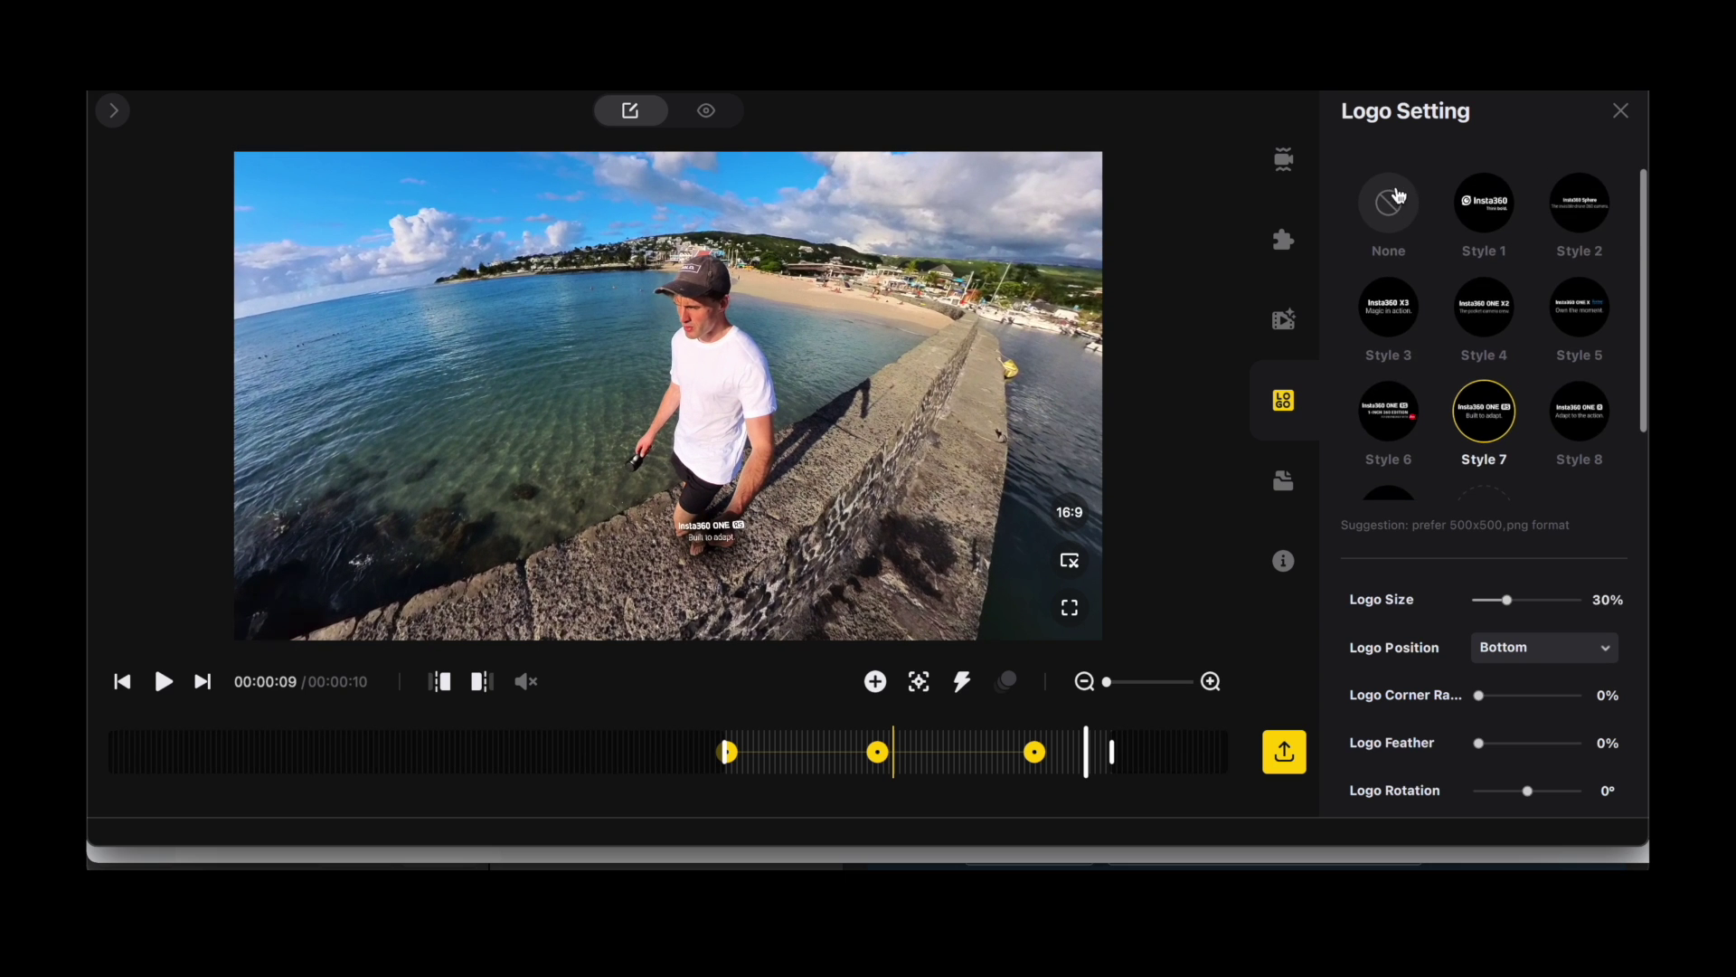
scroll(1485, 448, down, 1)
- Show the VID_116.insv media library with the settings panel closed, back in Reframe view
click(1283, 480)
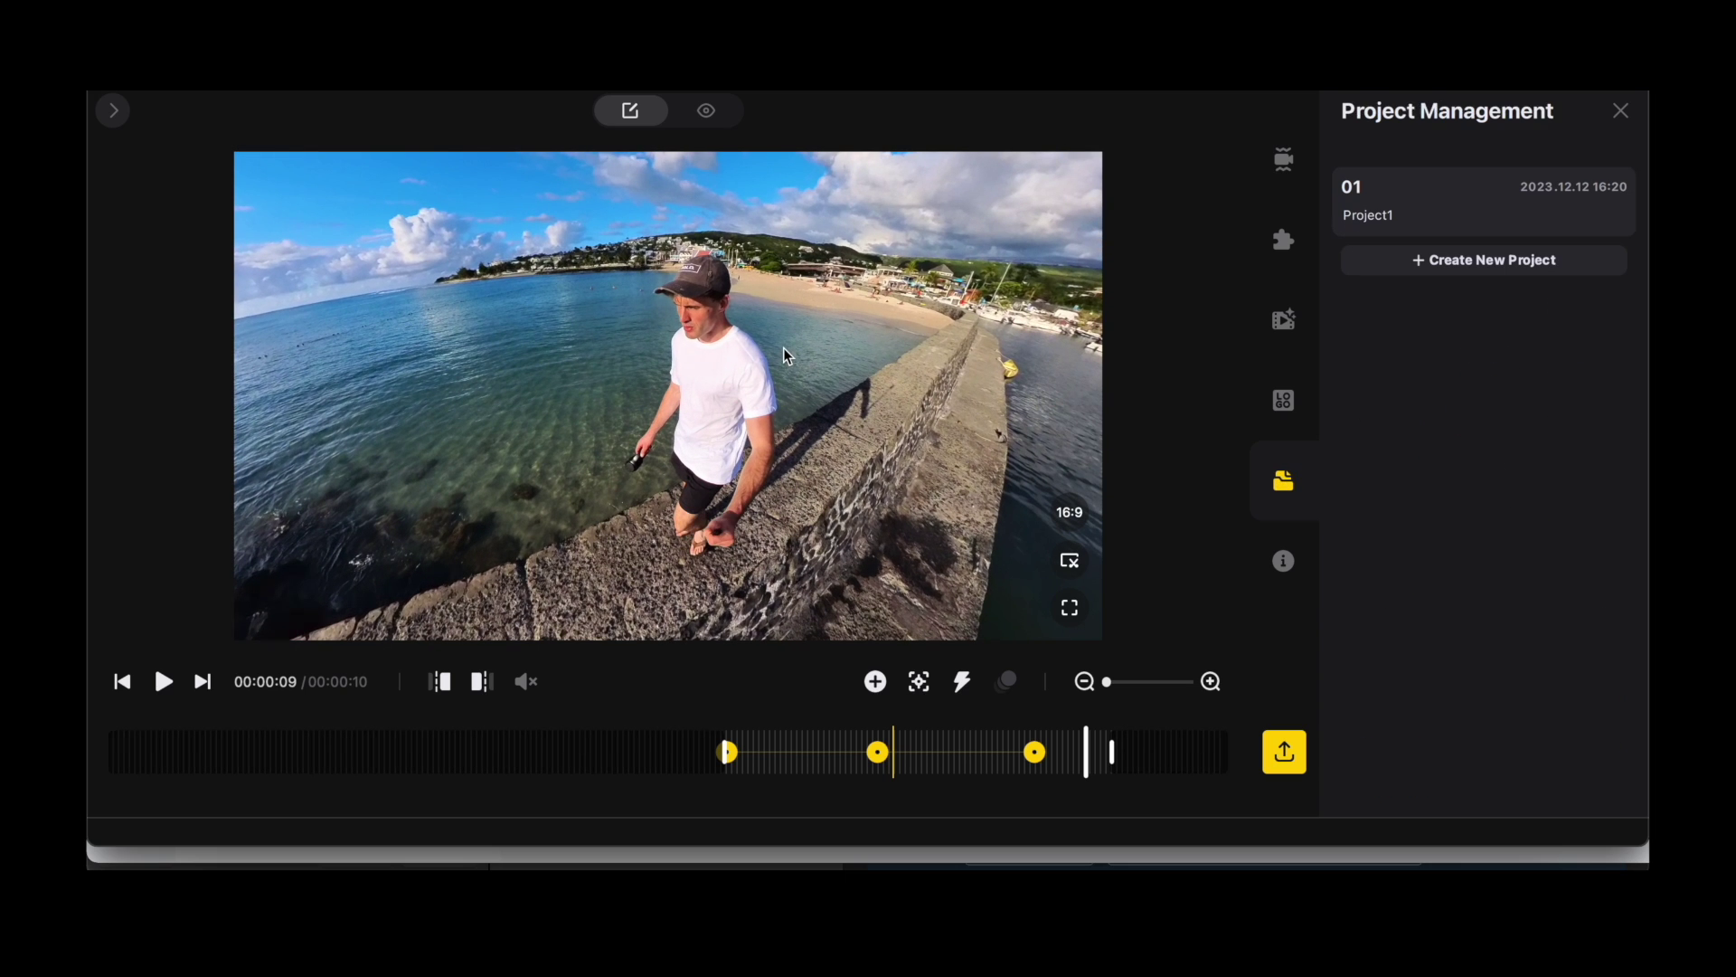
click(1283, 159)
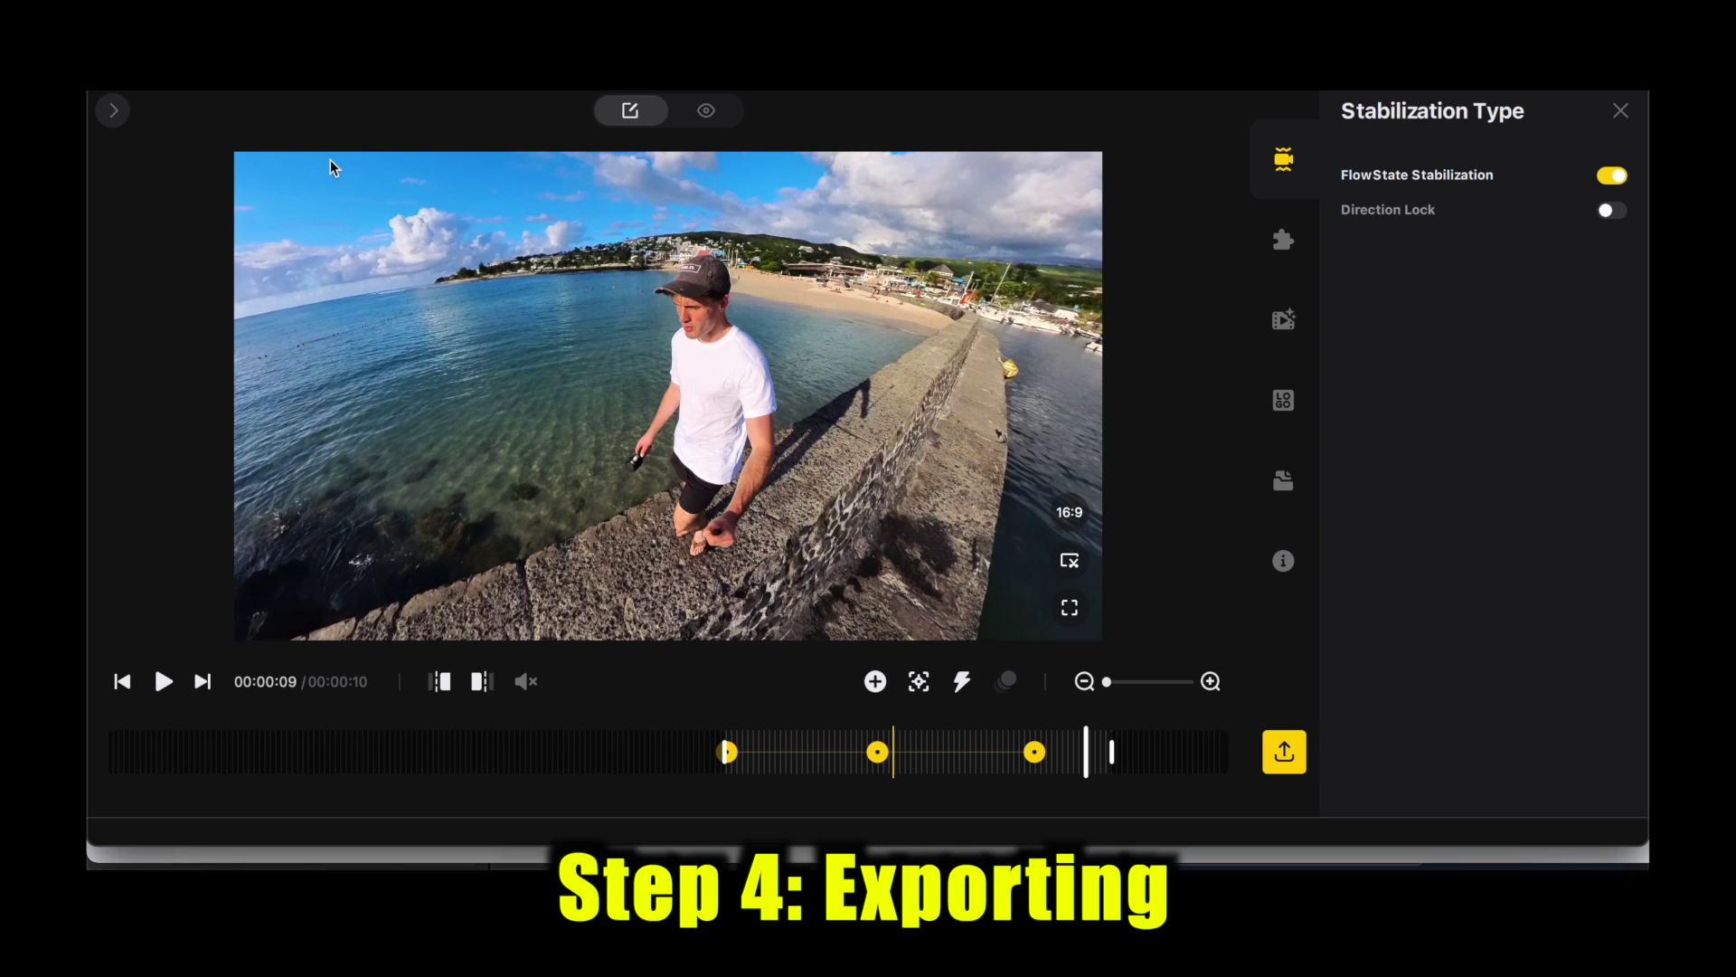
click(113, 111)
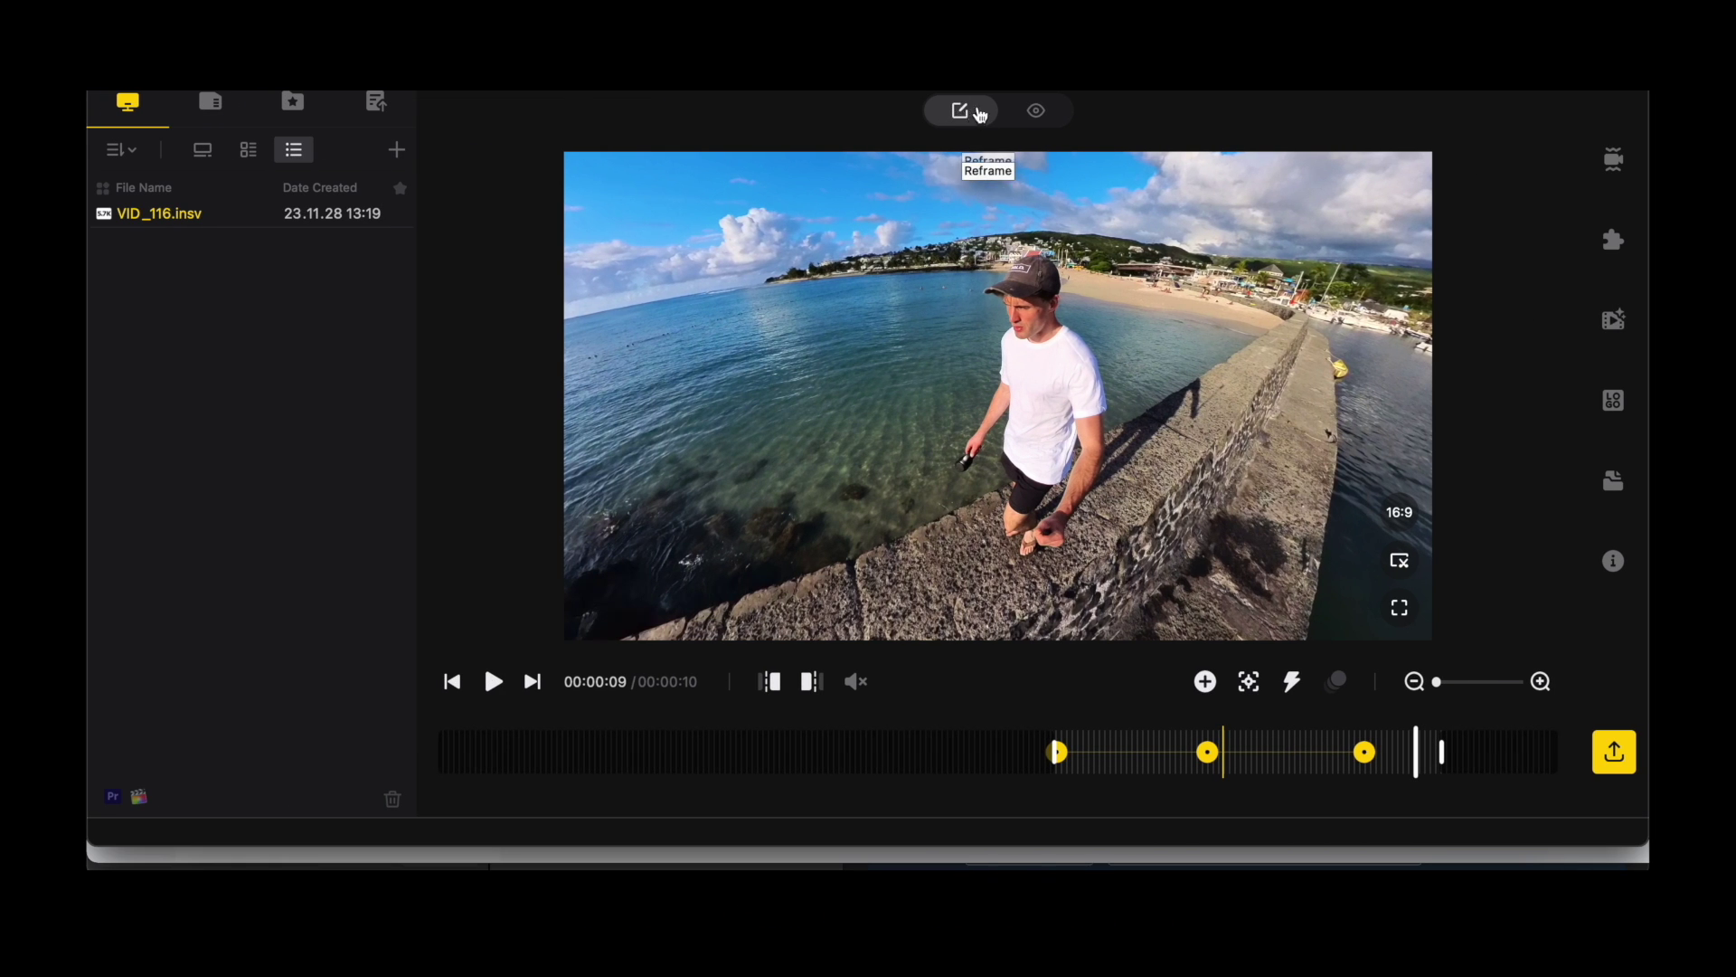
click(1038, 117)
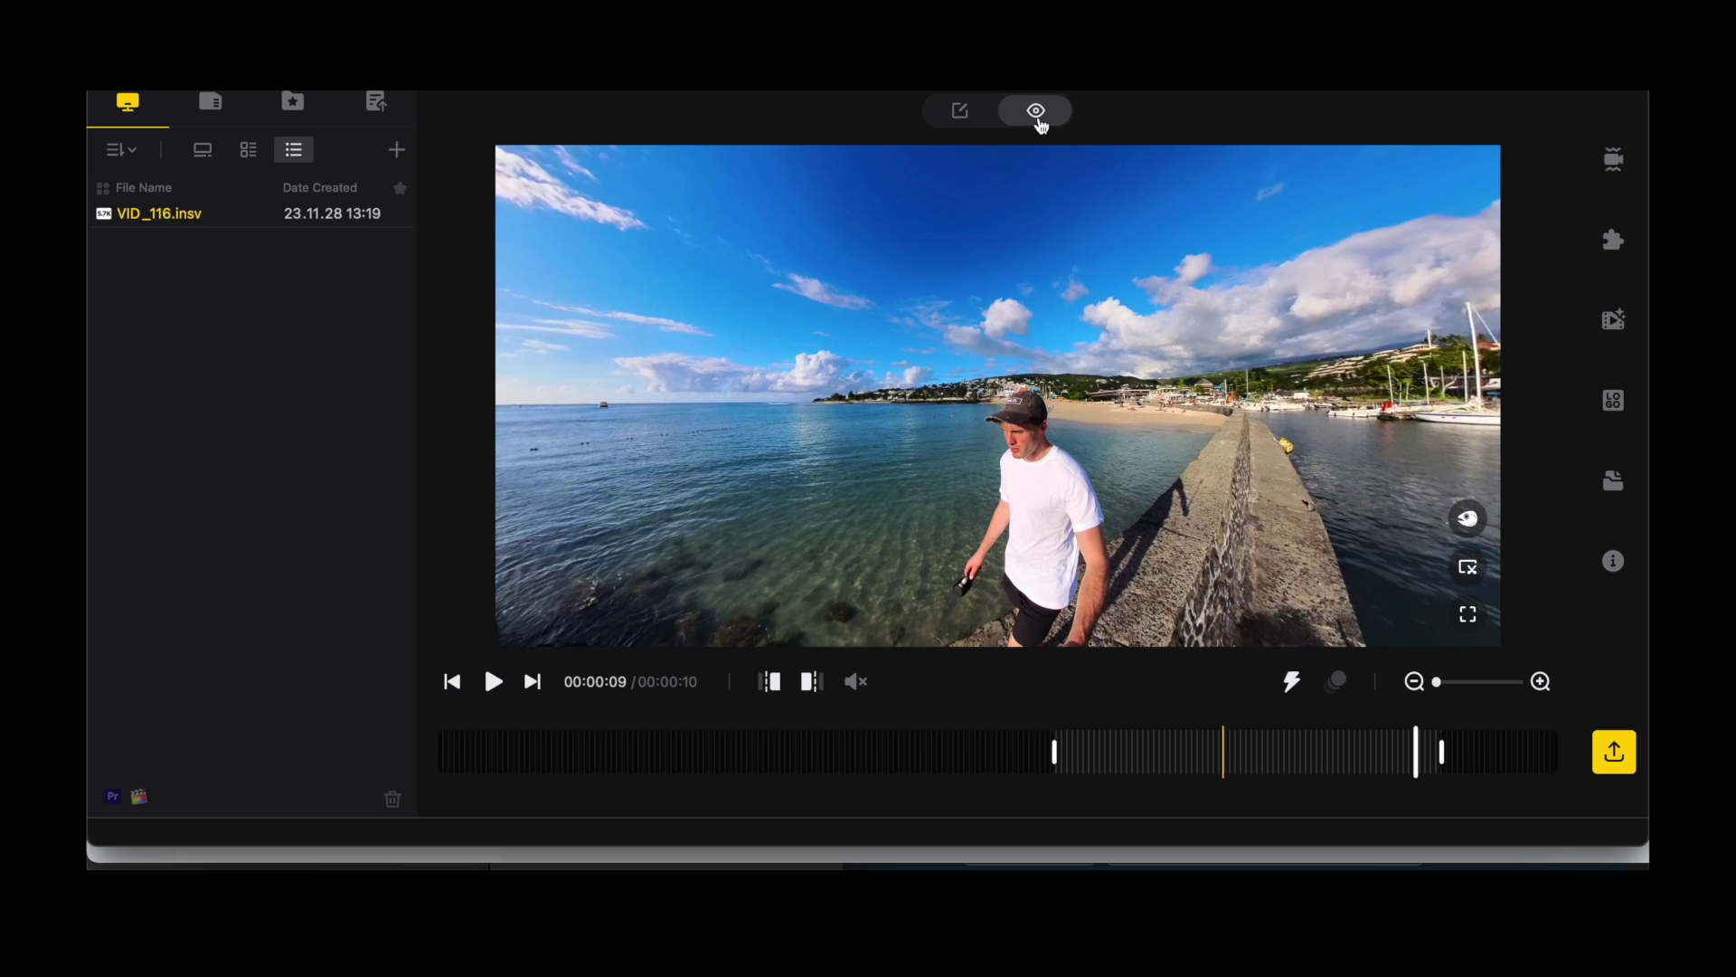
click(970, 118)
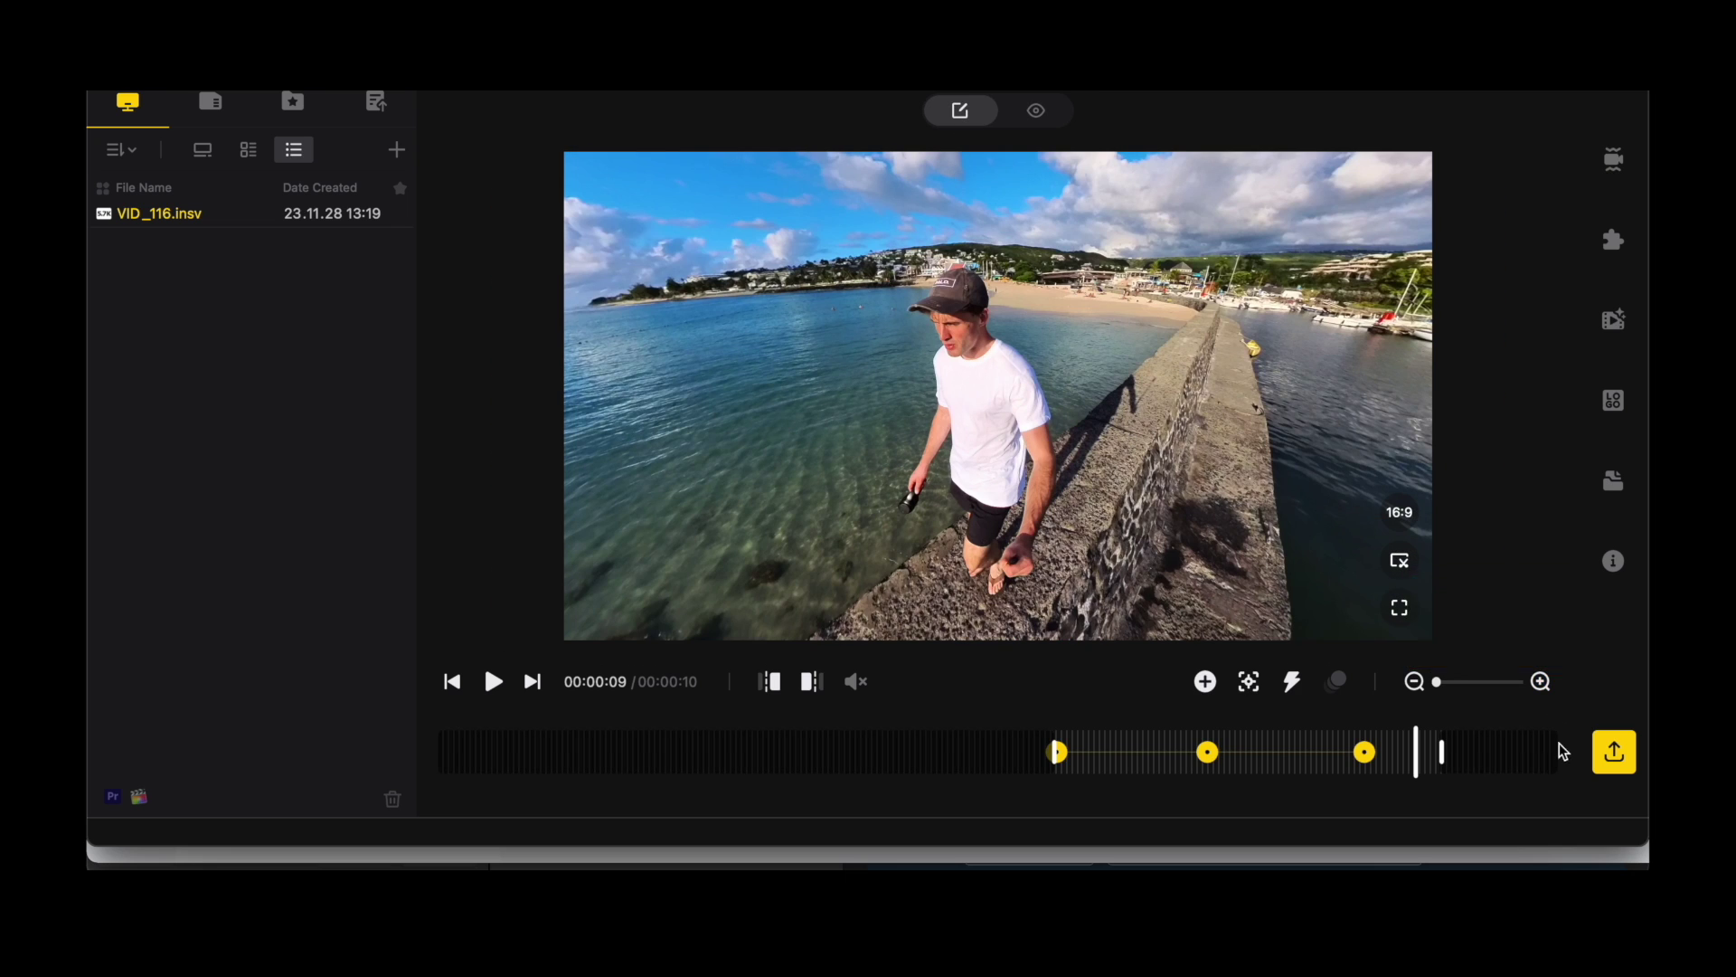
- Set the export bitrate to 100 Mbps
click(1612, 757)
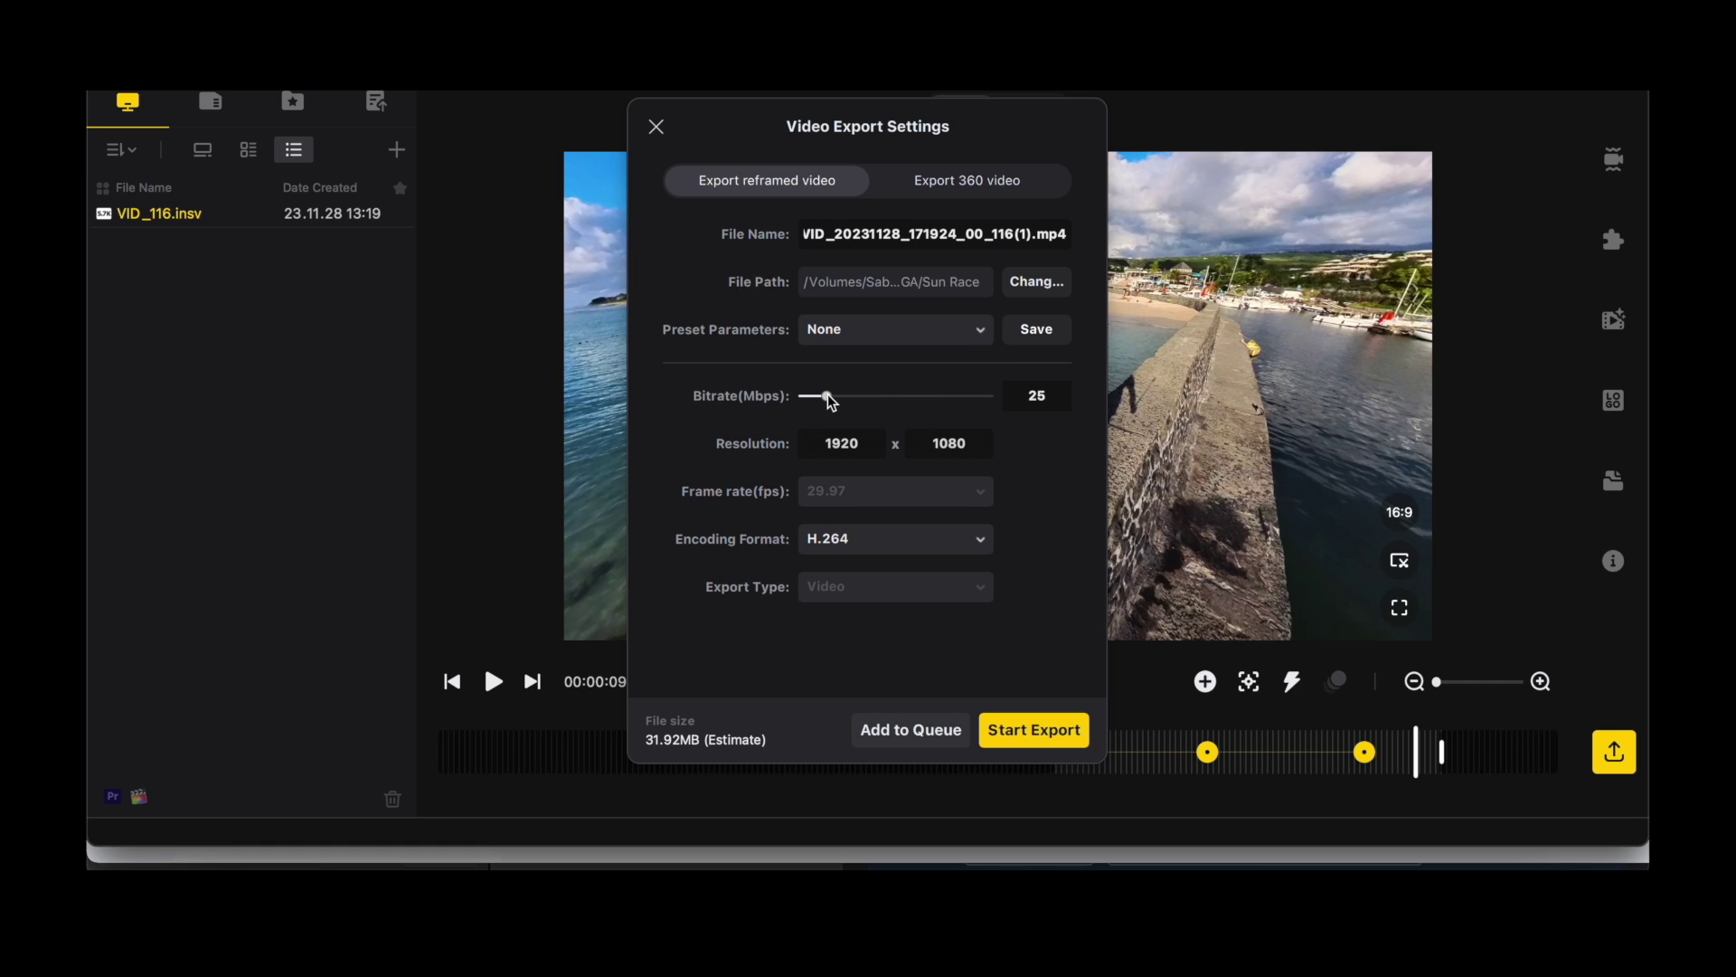
text(200)
key(Return)
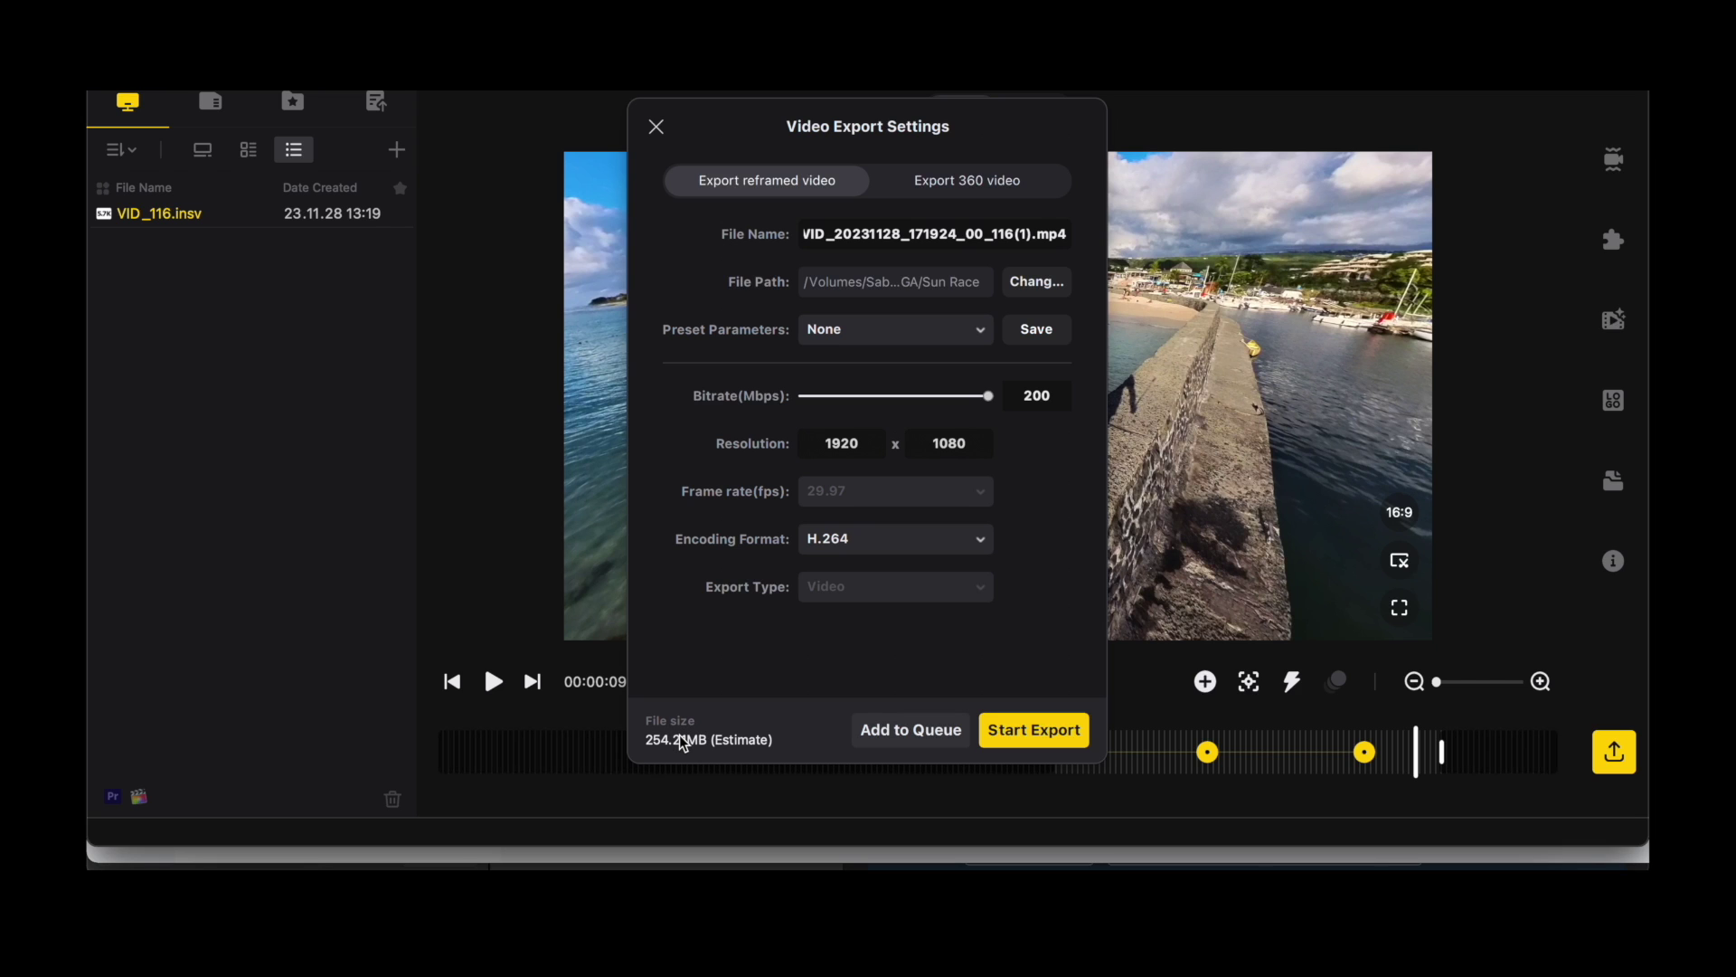
double_click(1029, 399)
text(80)
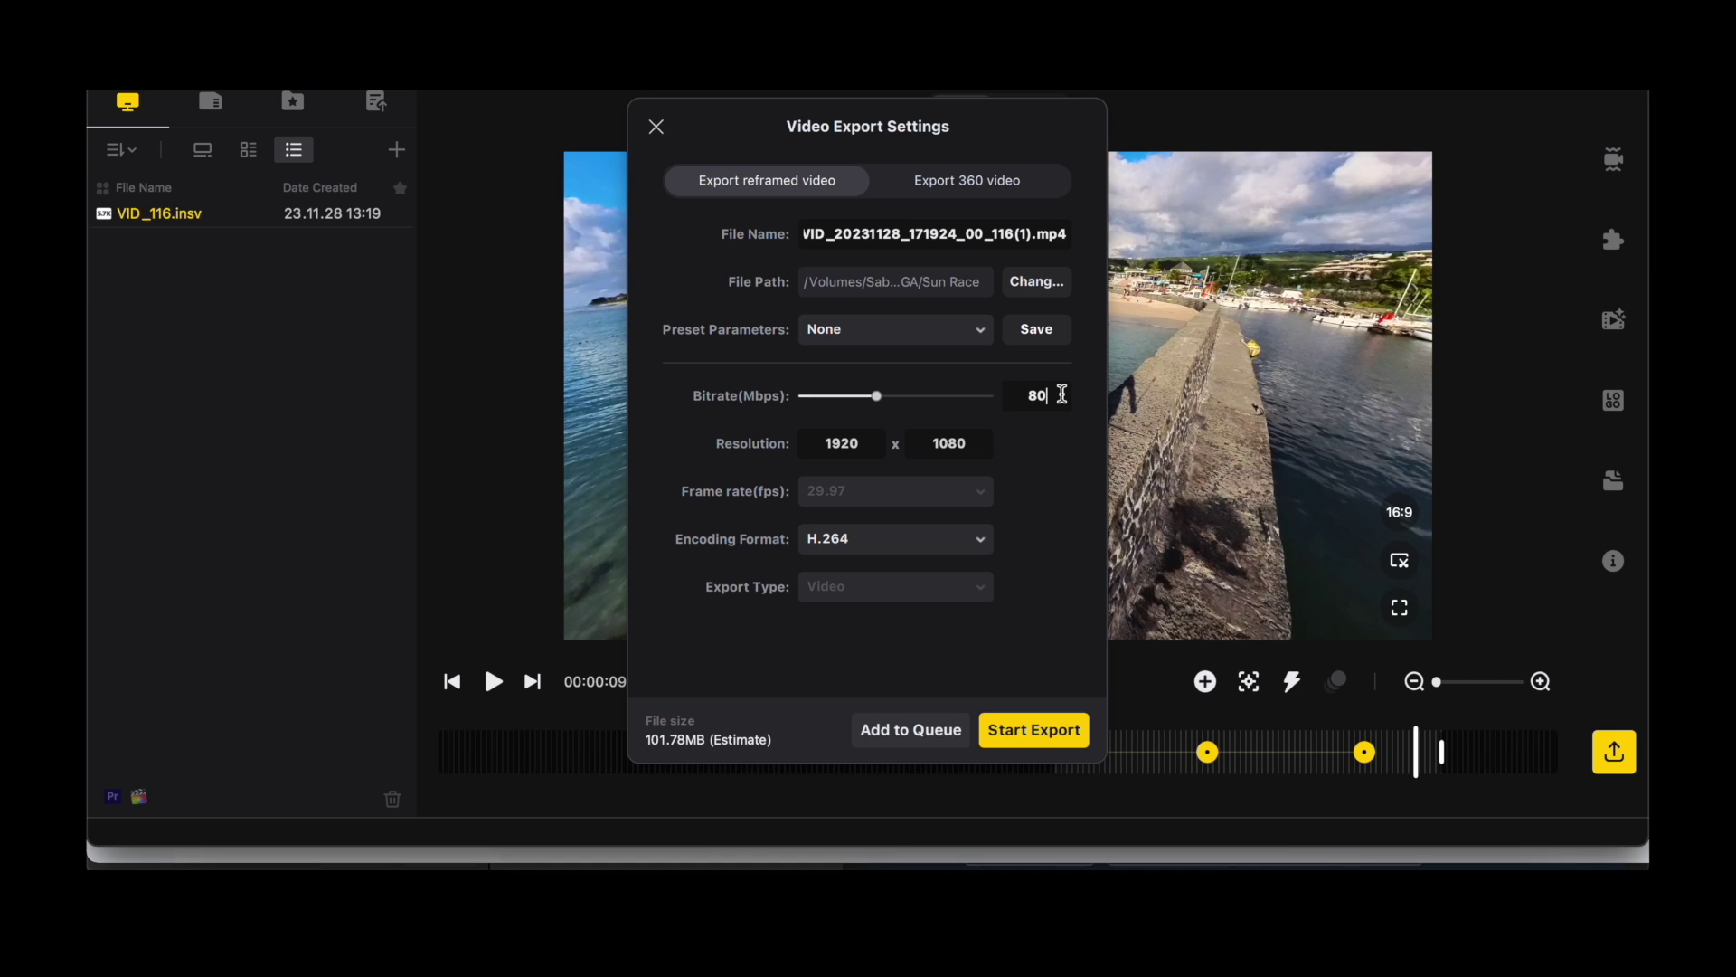
key(BackSpace)
key(BackSpace)
text(10)
key(BackSpace)
text(10)
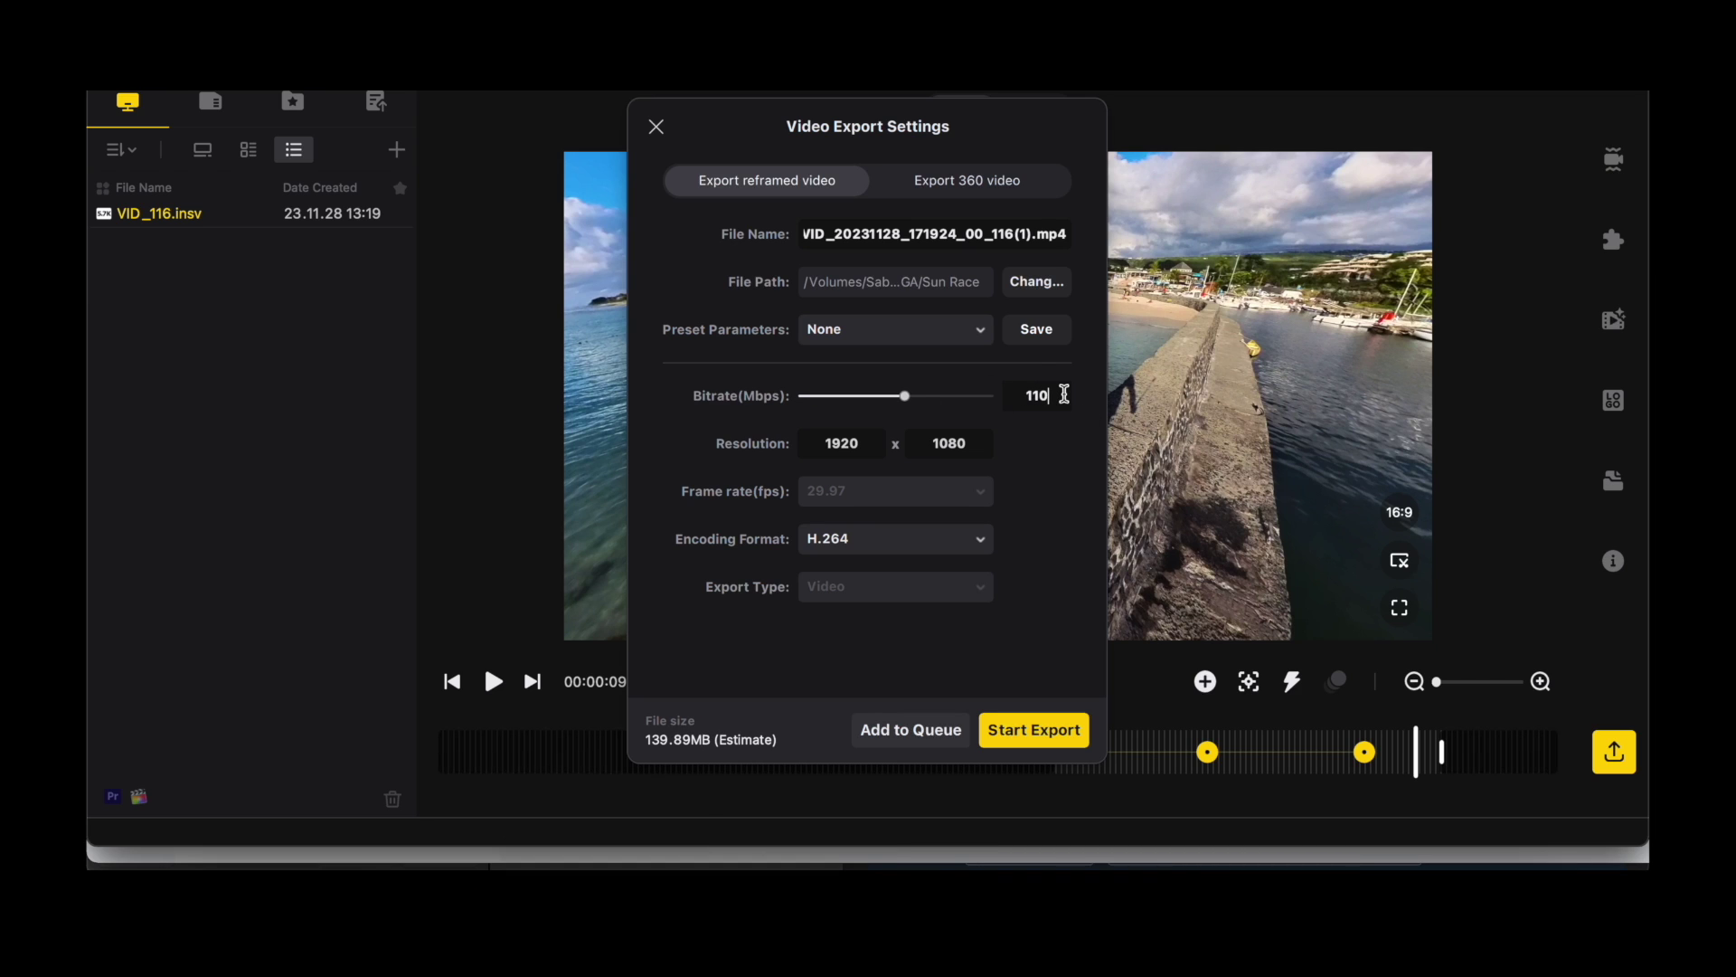
key(BackSpace)
key(BackSpace)
text(00)
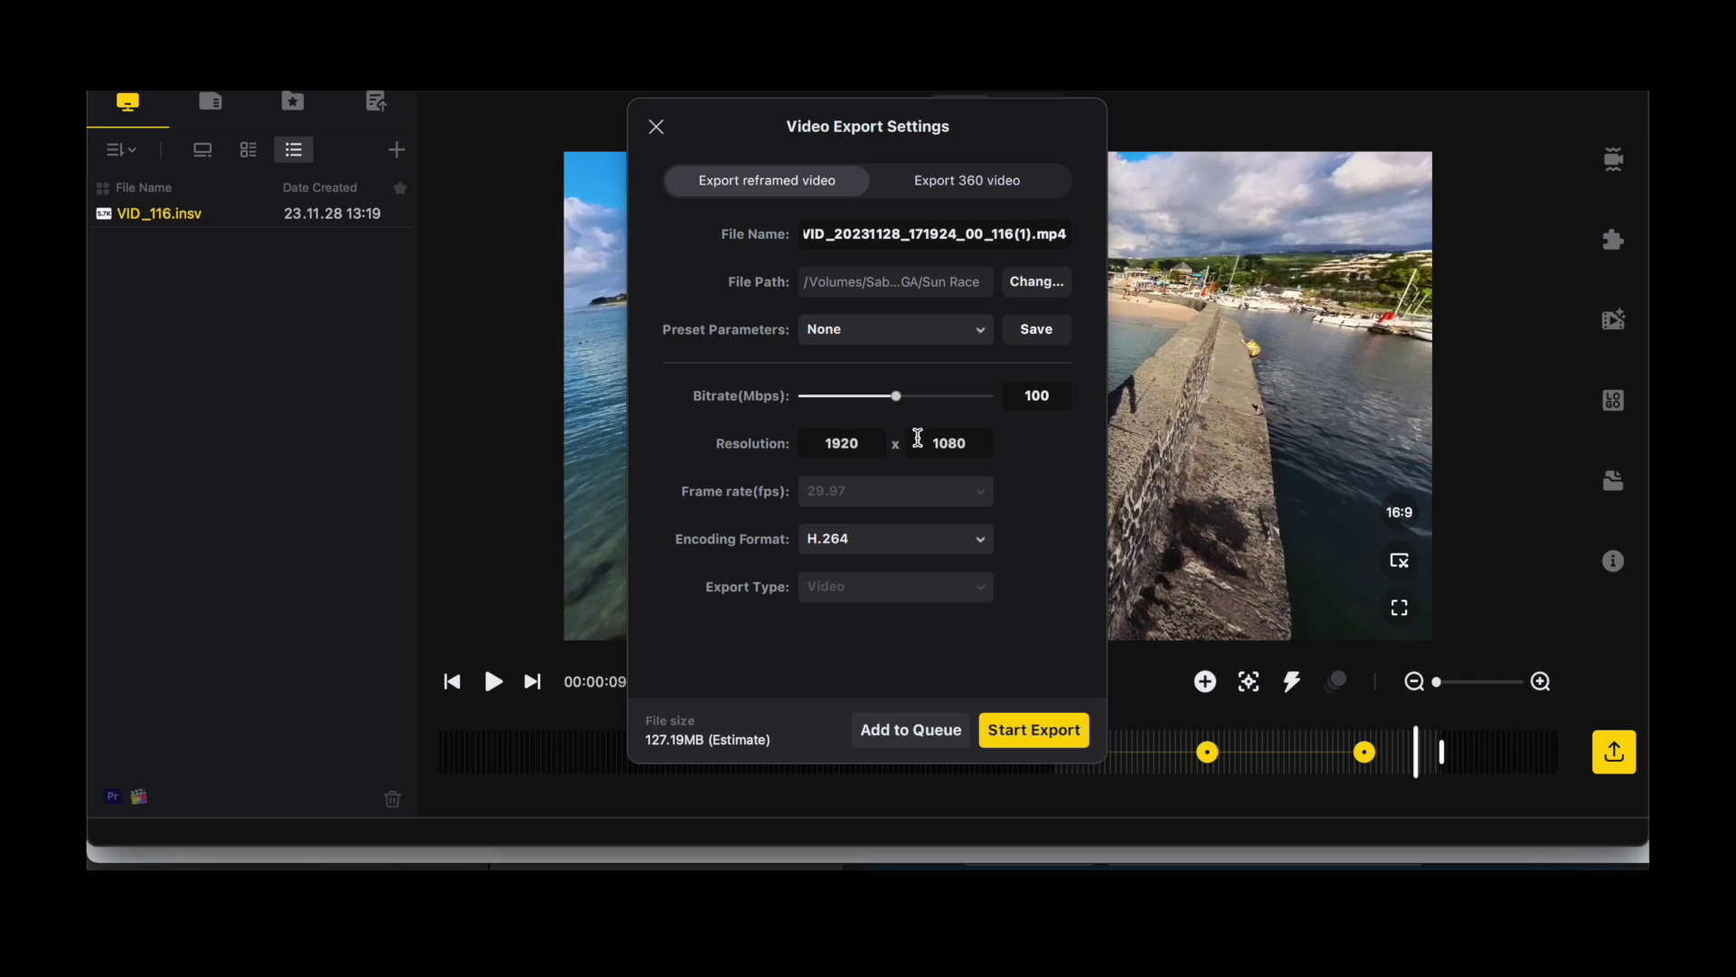
- Set the export height to 2160 for 3840×2160 output and start the export
double_click(946, 441)
text(2160)
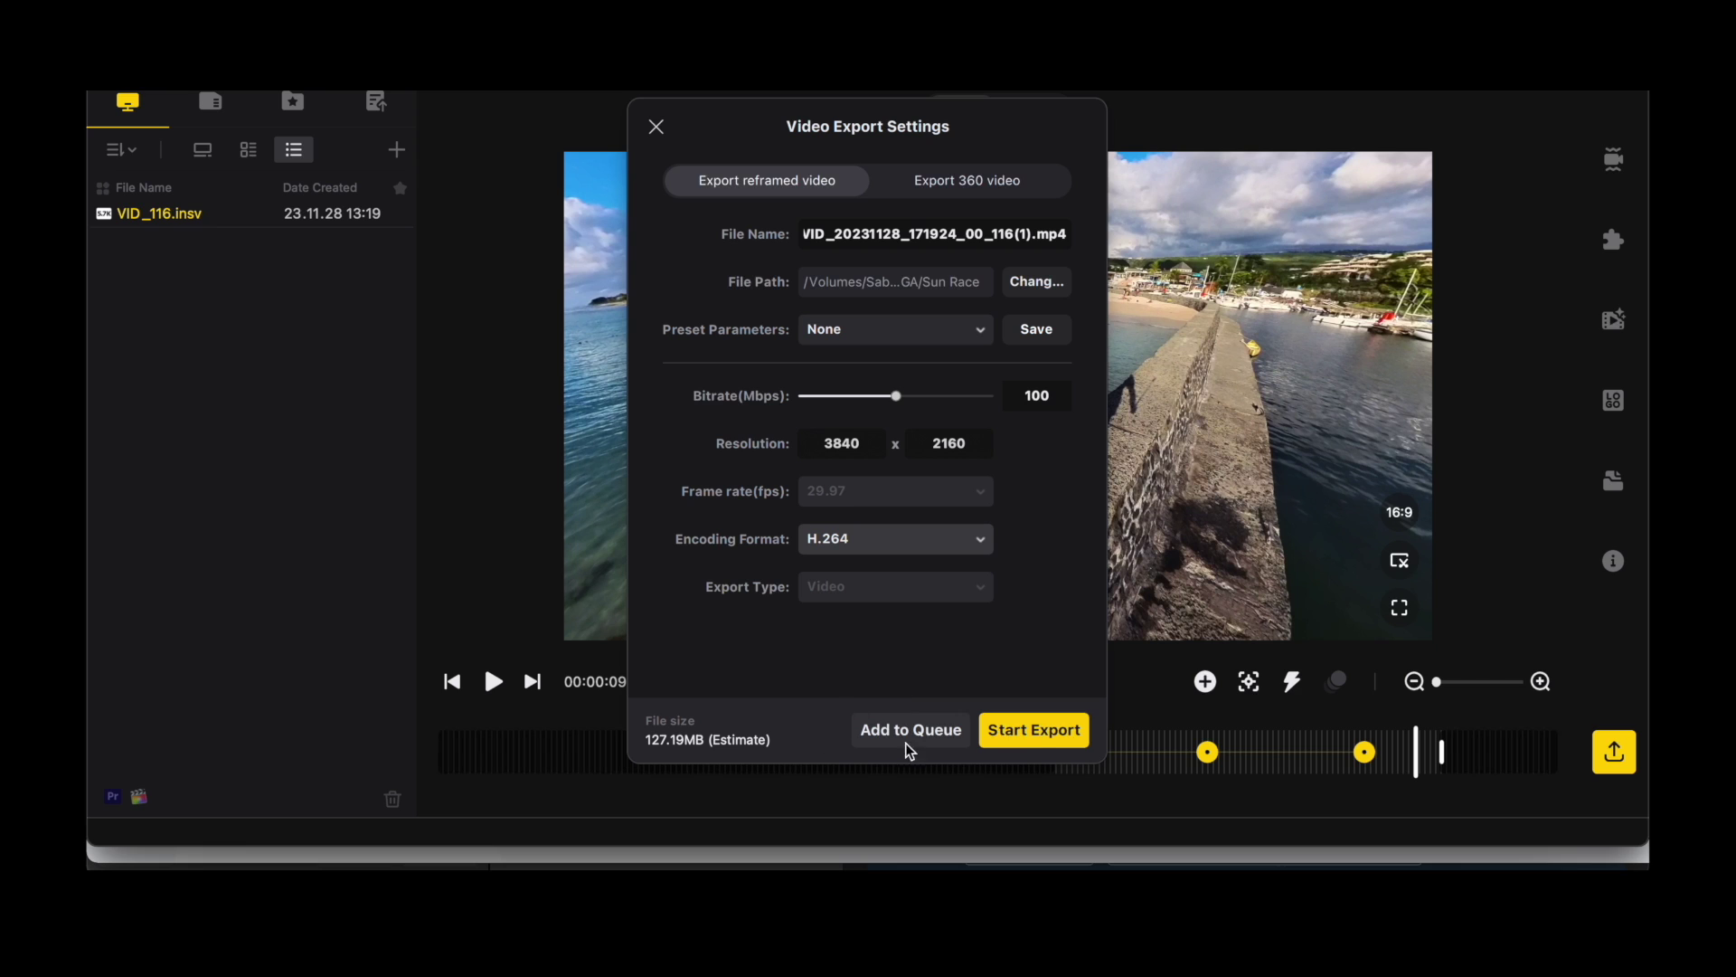
click(1029, 729)
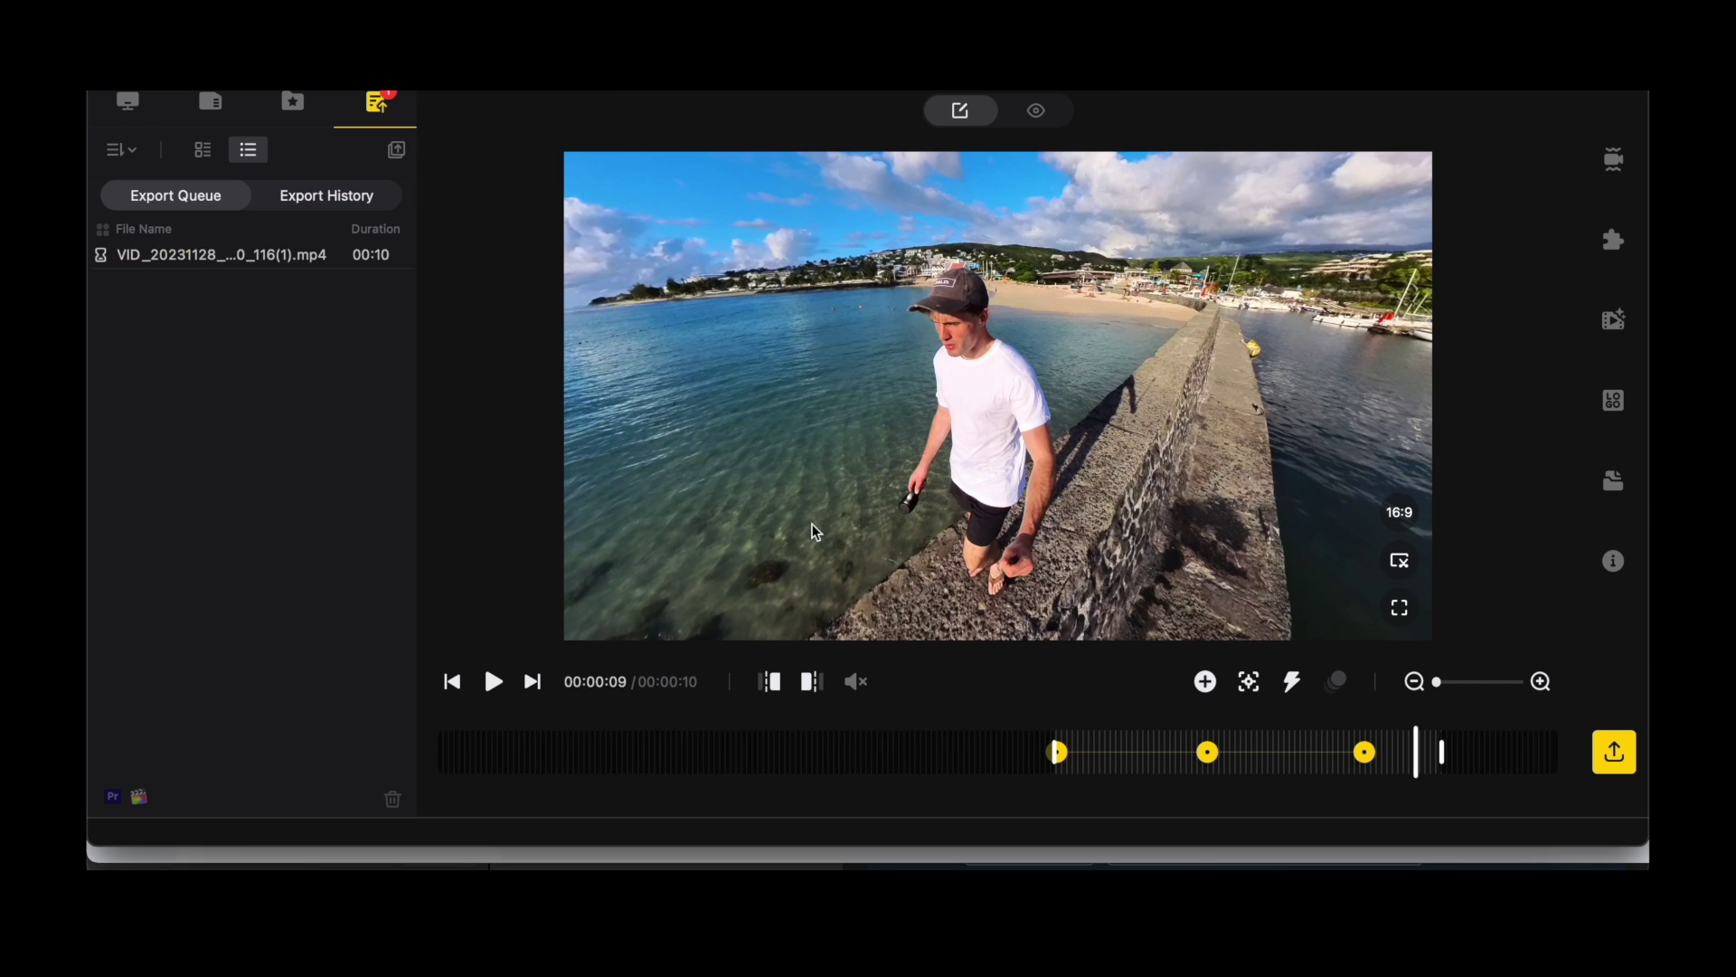
- Reveal the exported VID_20231128_171924_00_116(1).mp4 in Finder from Export History
click(290, 198)
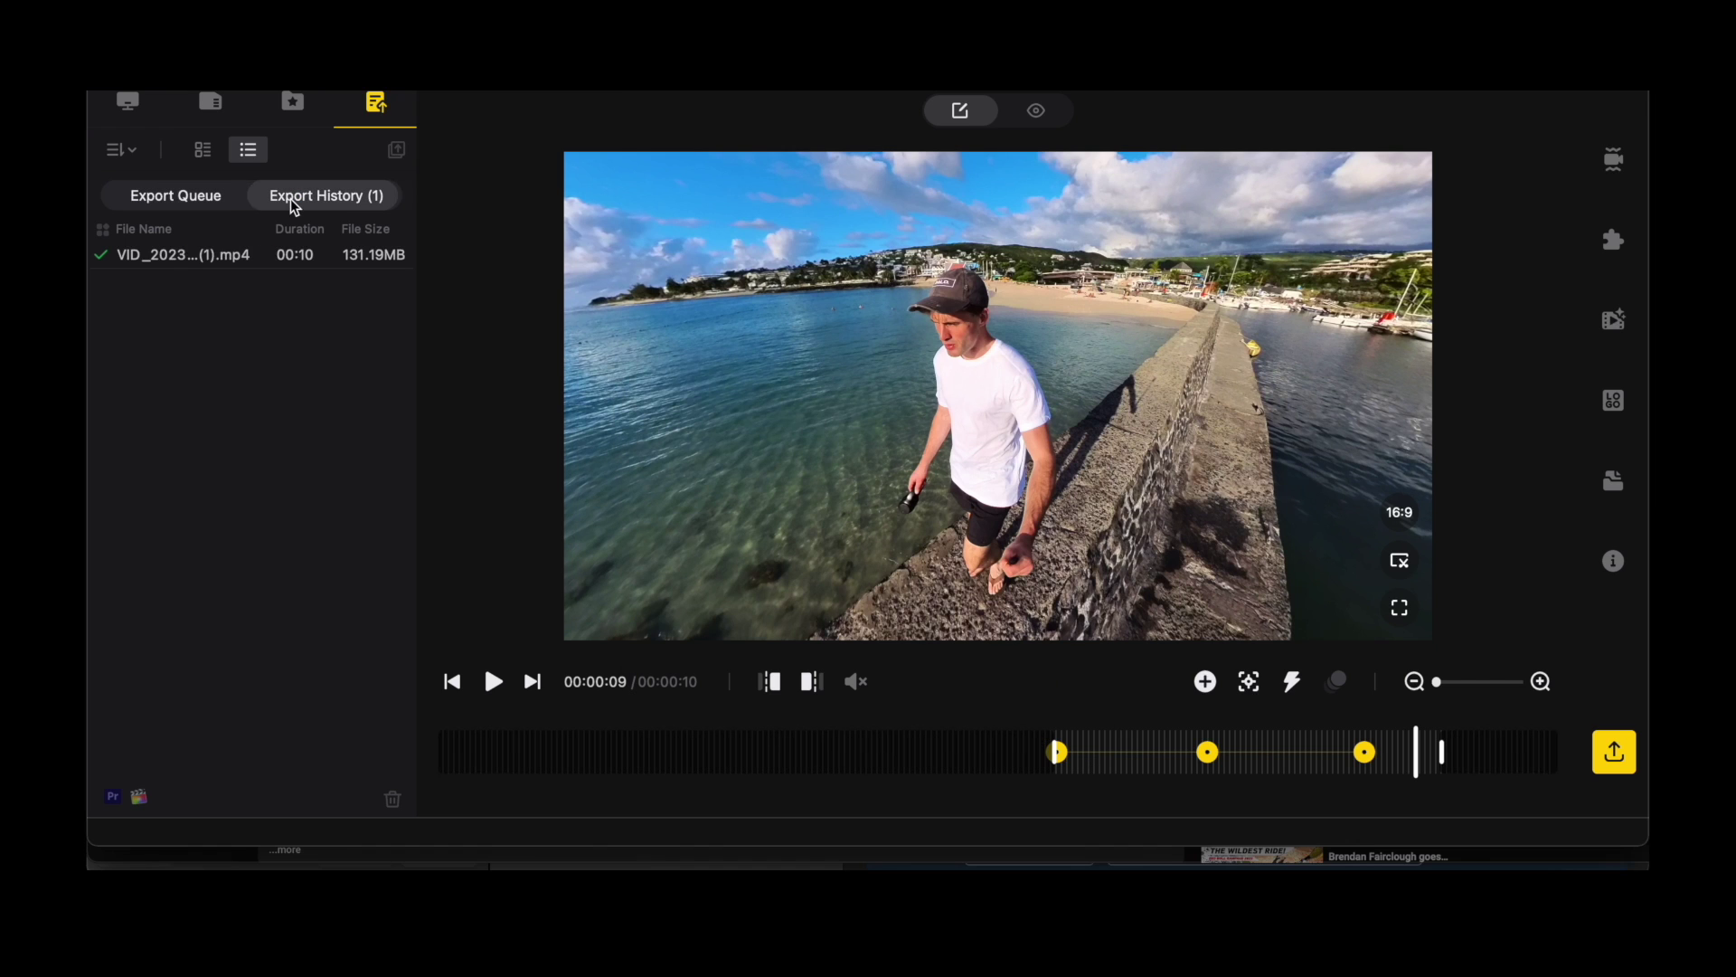
click(217, 254)
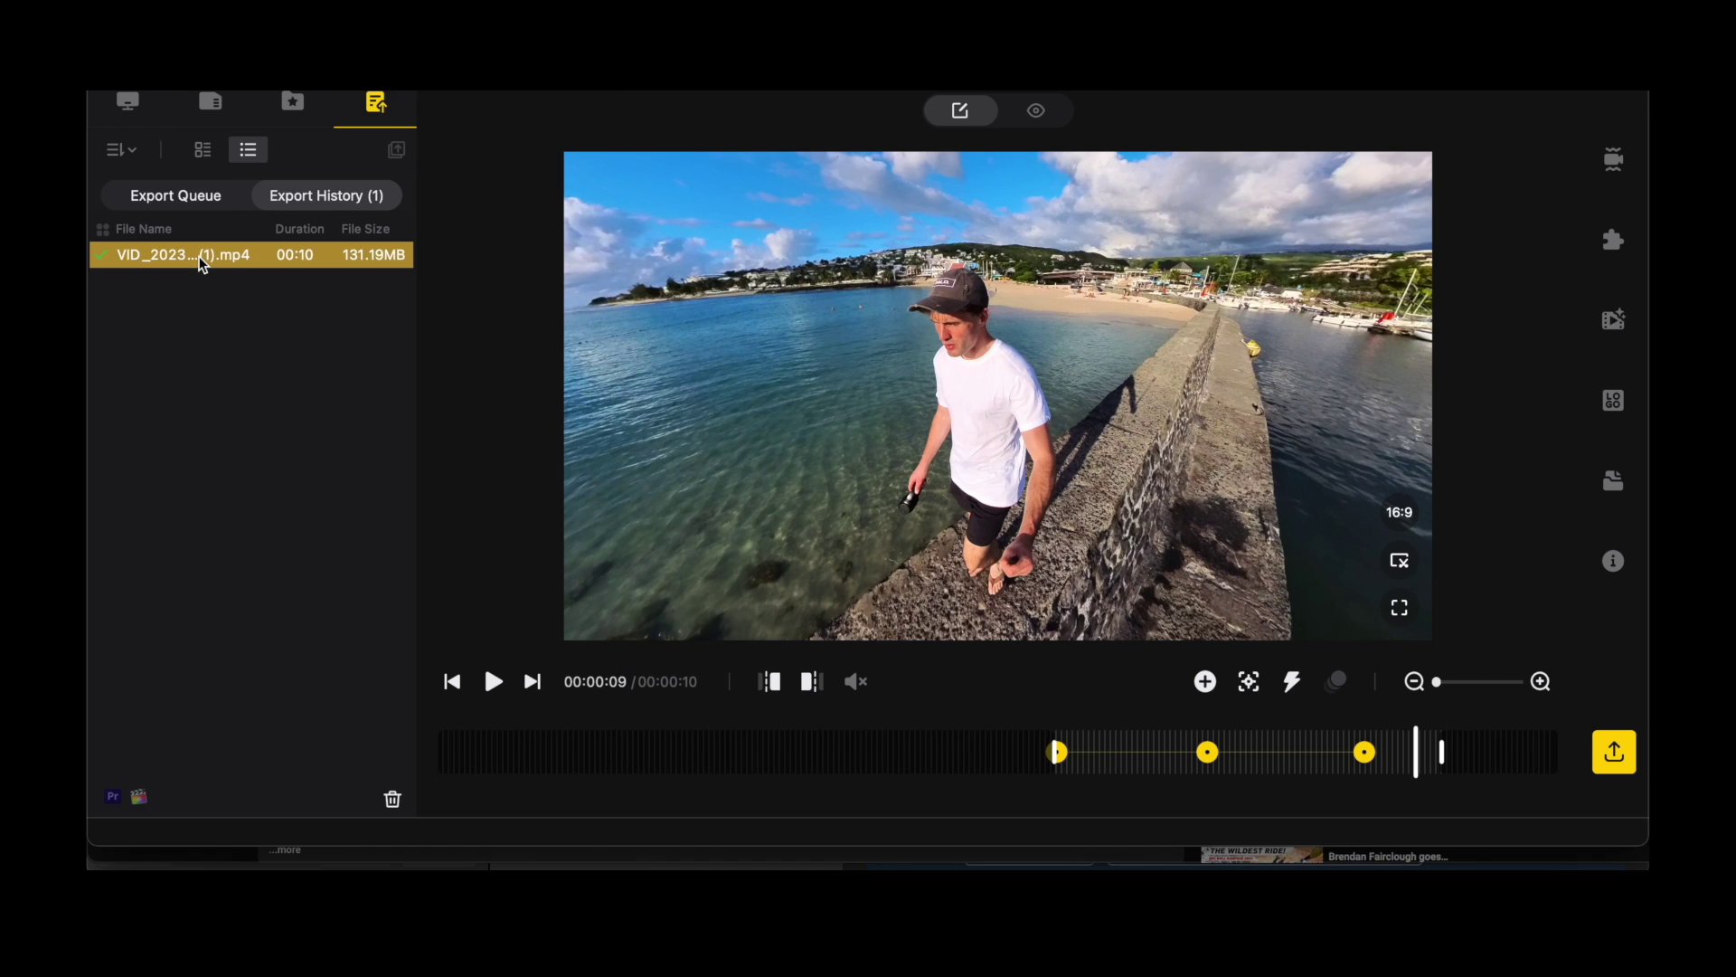
right_click(201, 257)
click(268, 280)
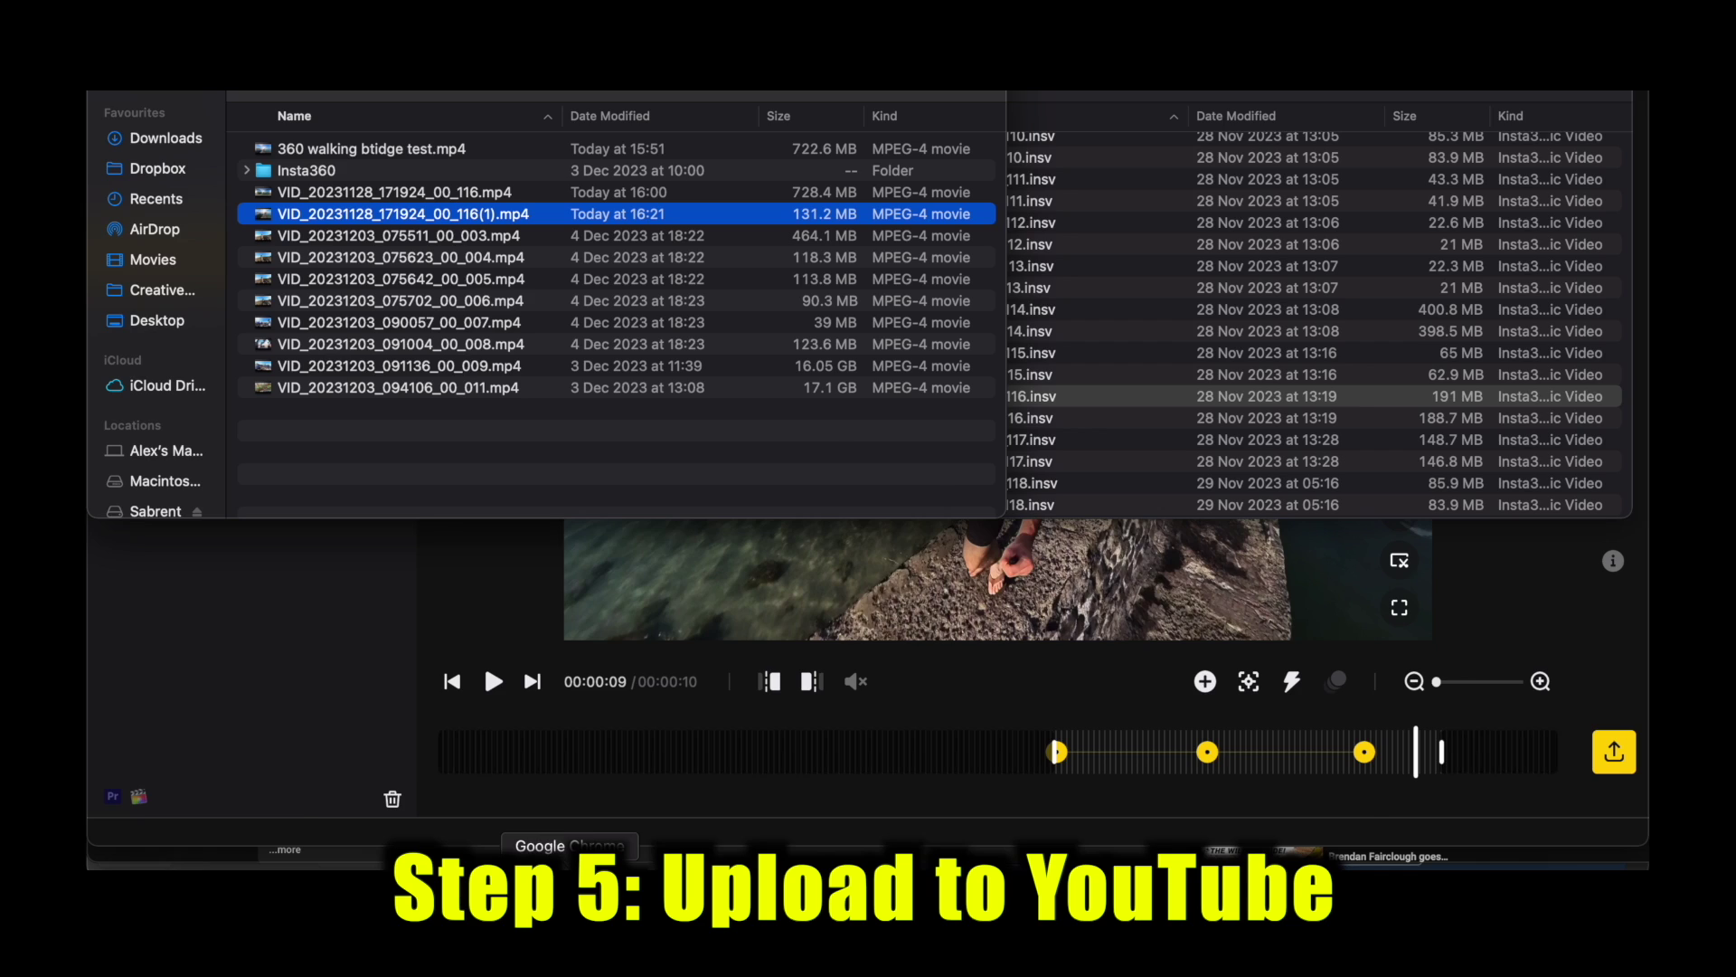
- Upload VID_20231128_171924_00_116(1).mp4 to YouTube Studio by dragging it from Finder
click(570, 866)
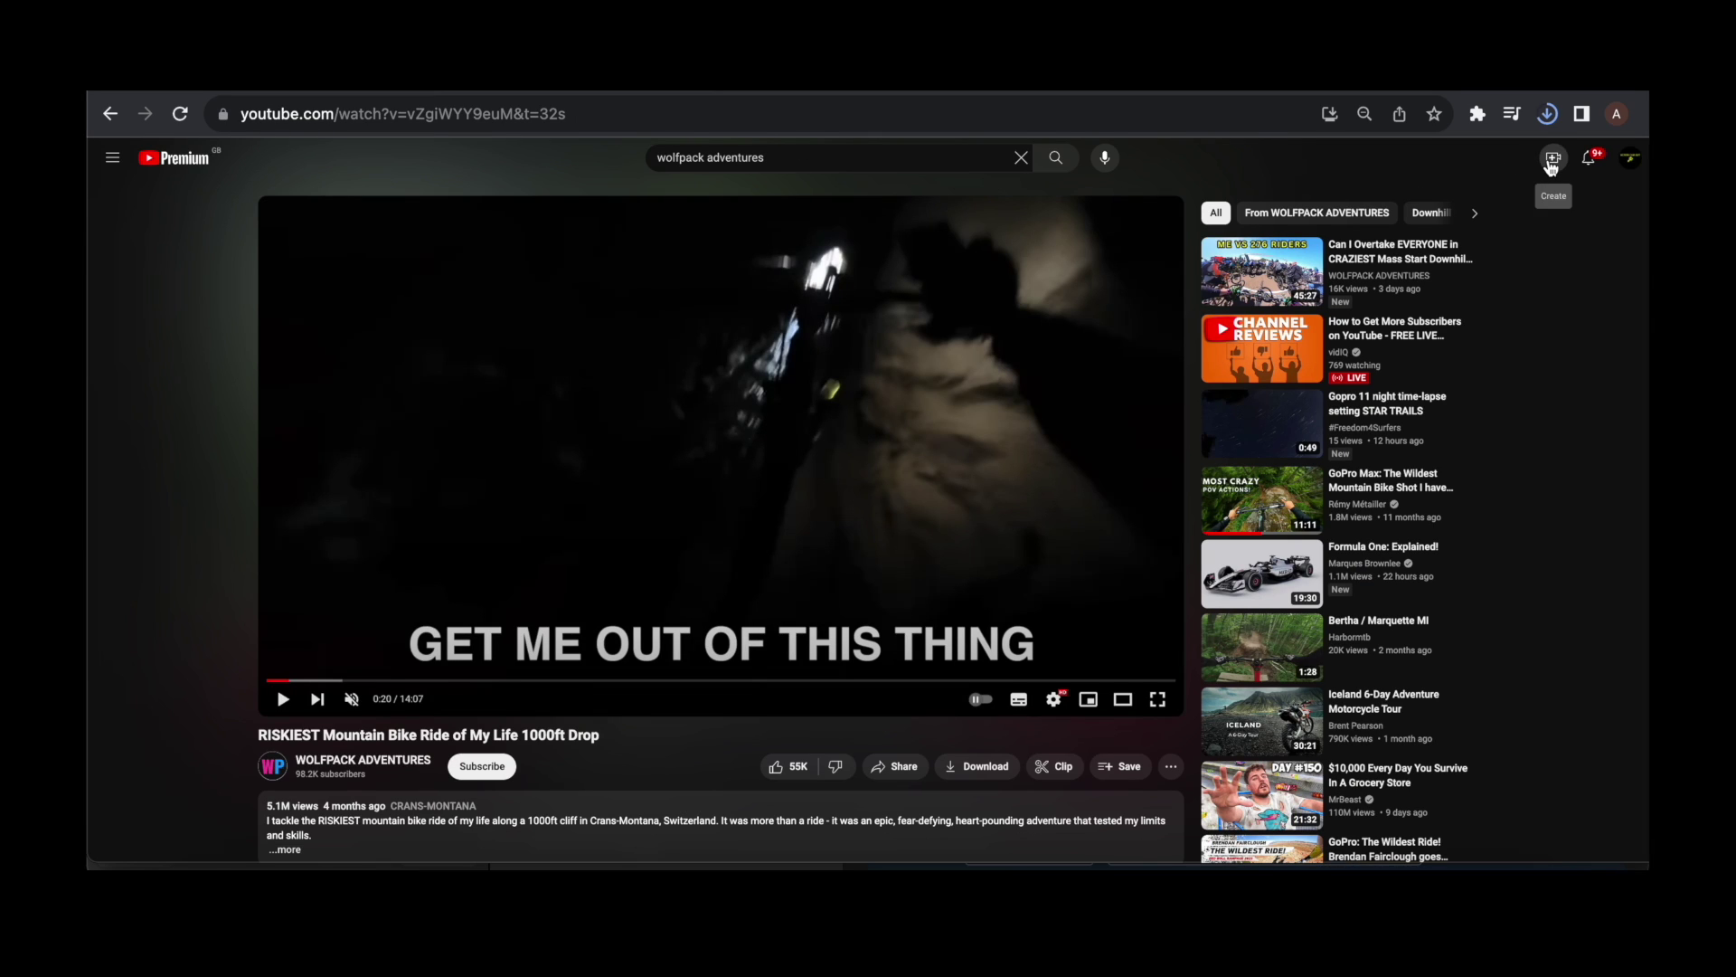
click(1551, 159)
click(1582, 201)
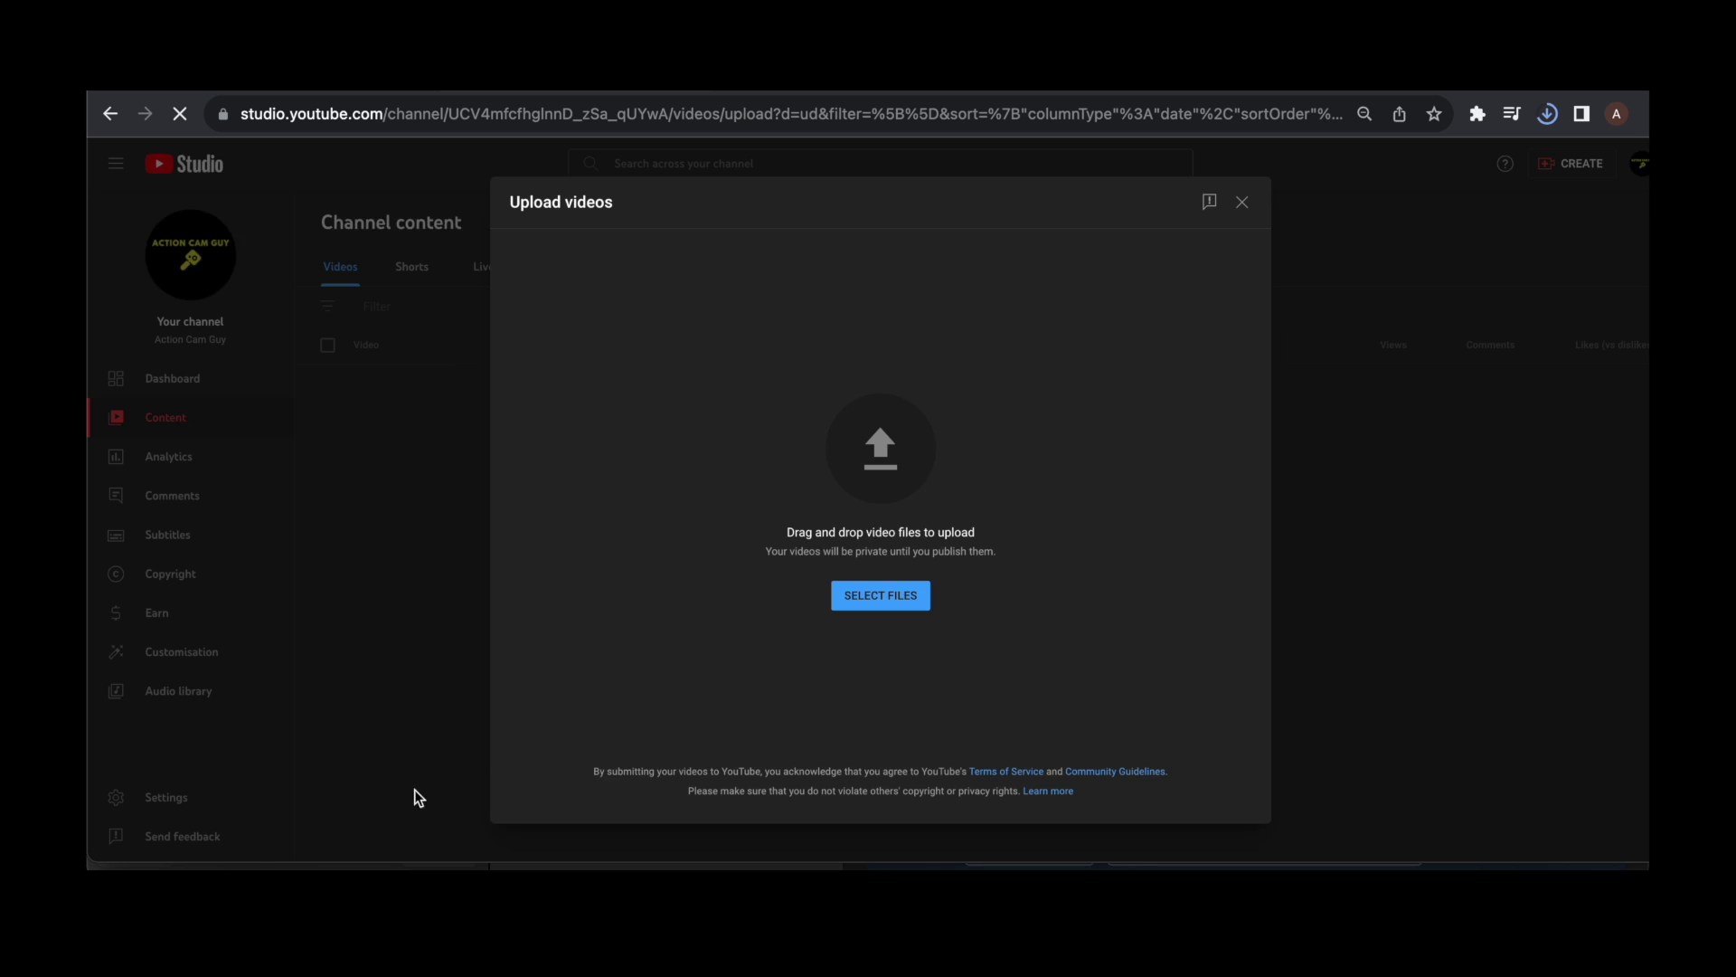
click(228, 866)
drag(479, 217, 736, 589)
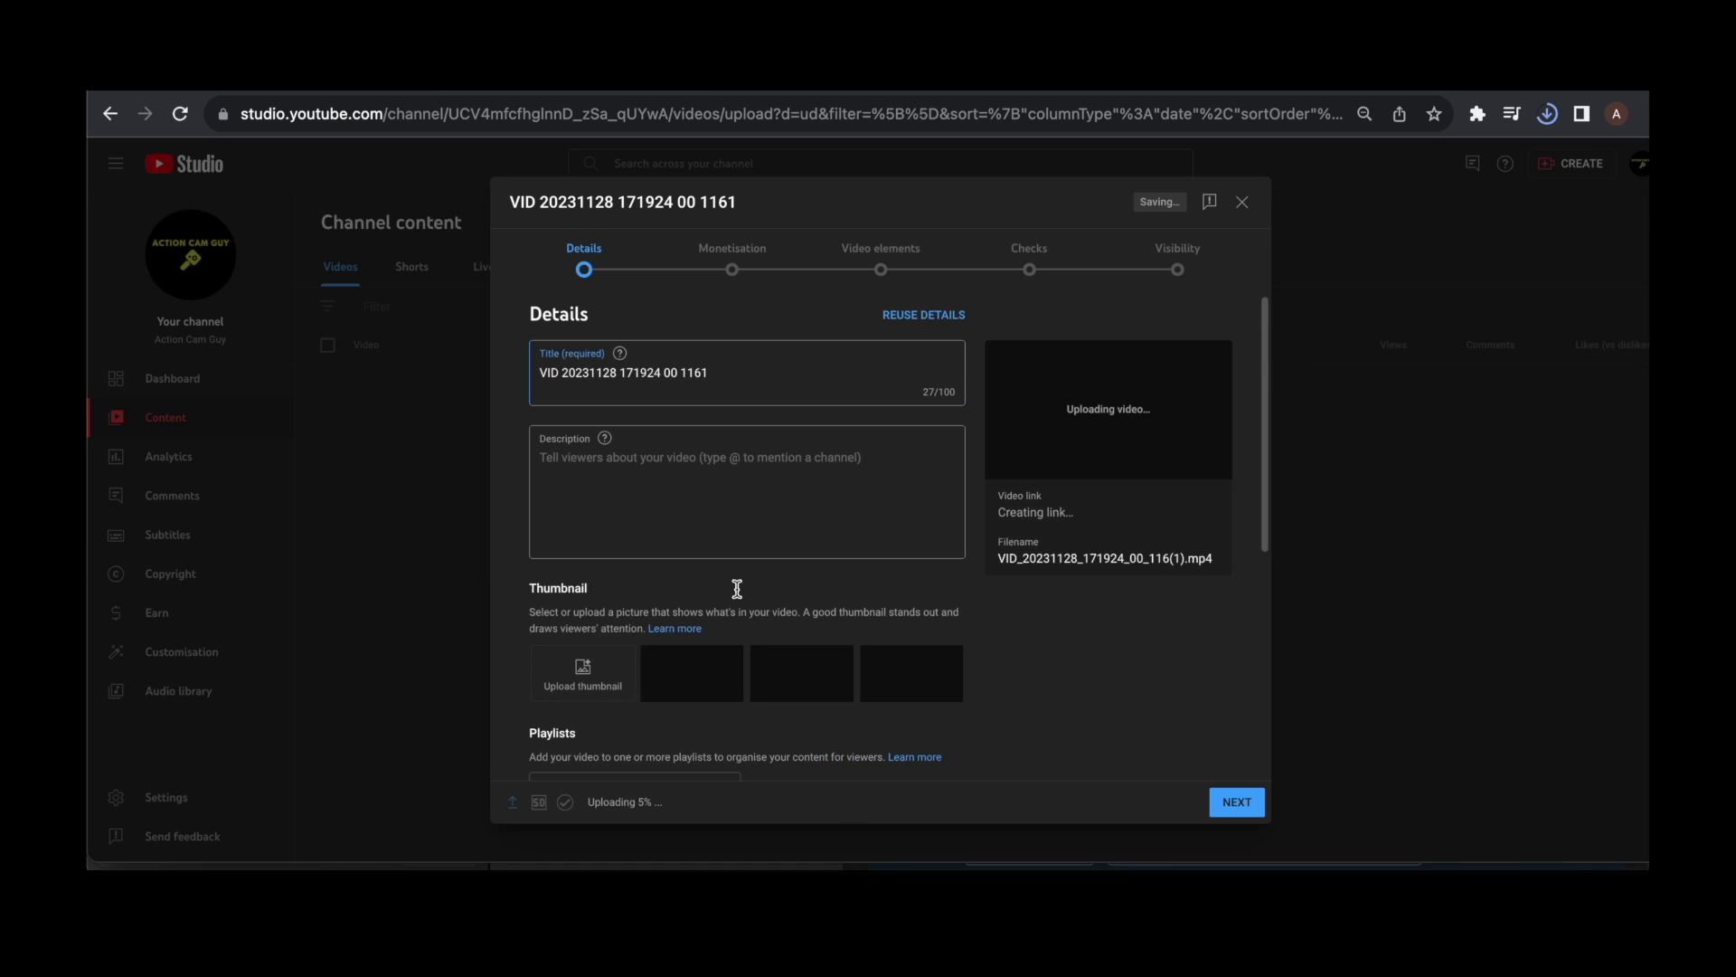